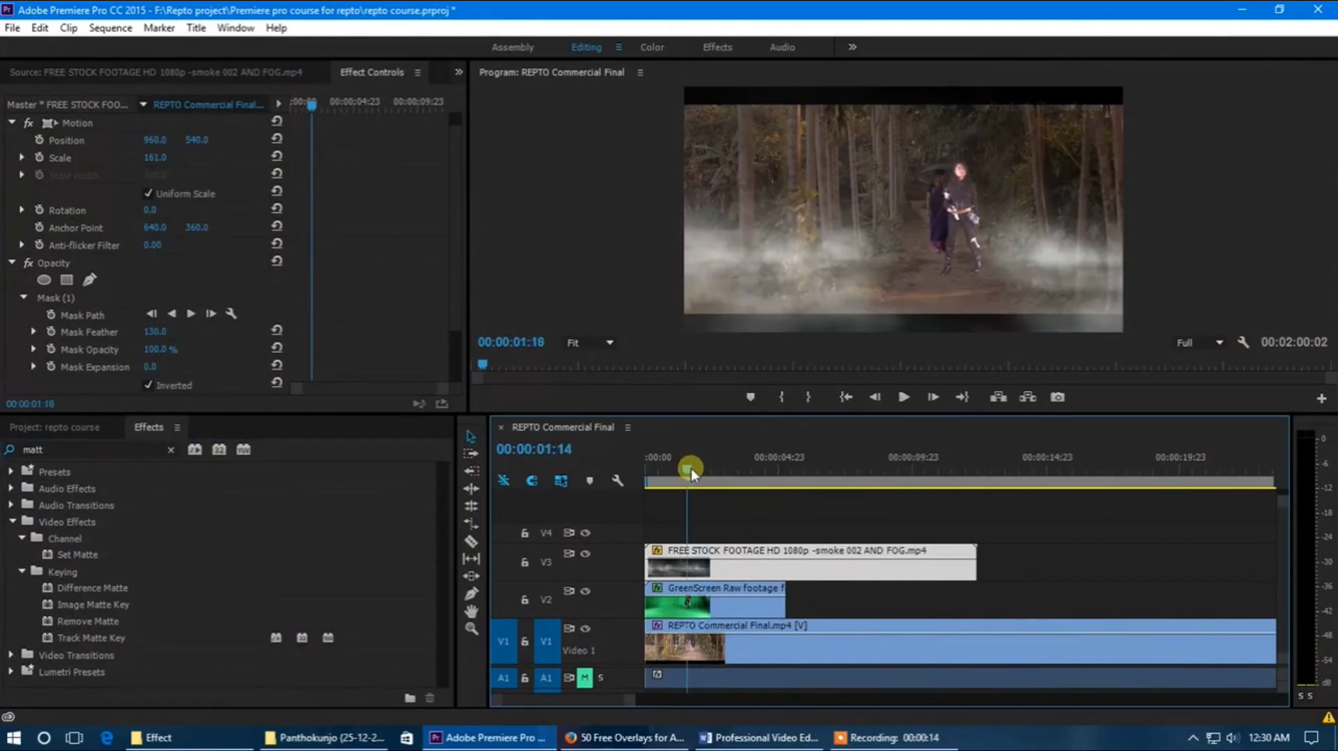
Step: Preview the smoke and green-screen composite over roughly the first three seconds of the sequence
click(798, 531)
click(754, 570)
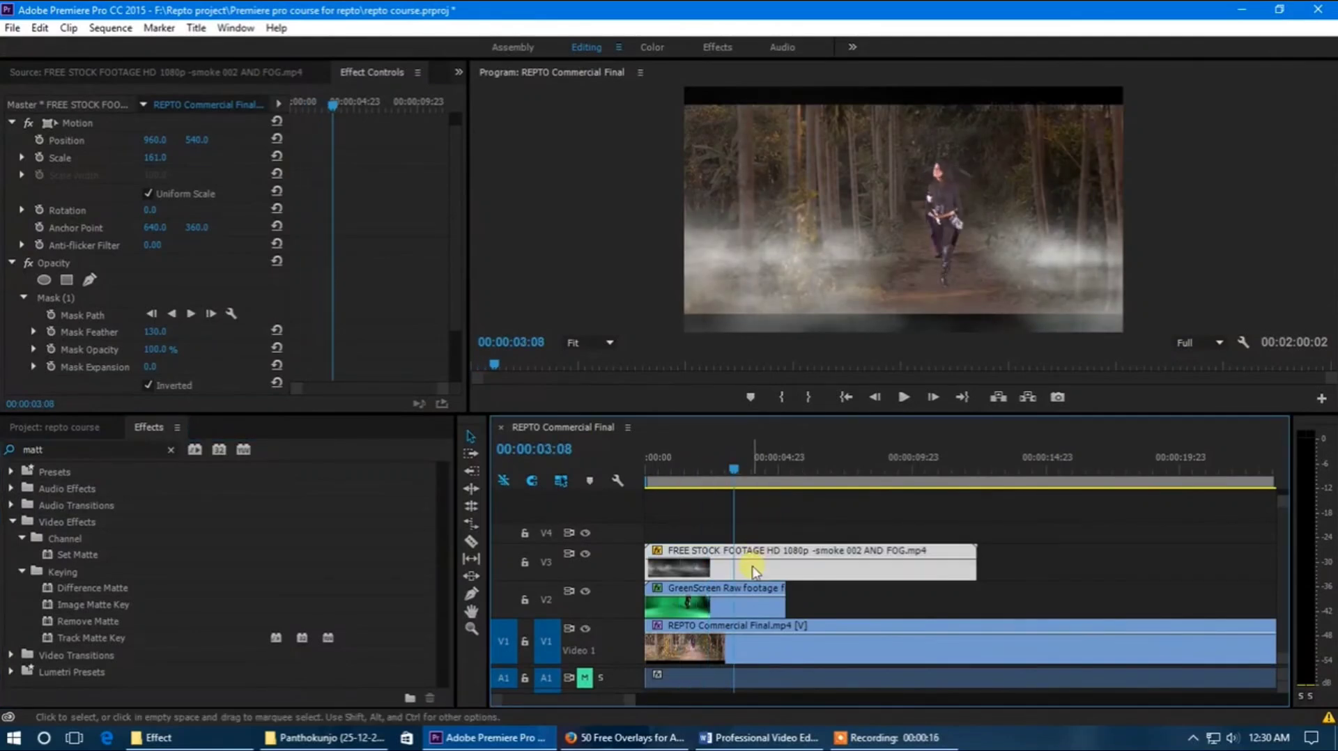
drag(746, 471, 714, 499)
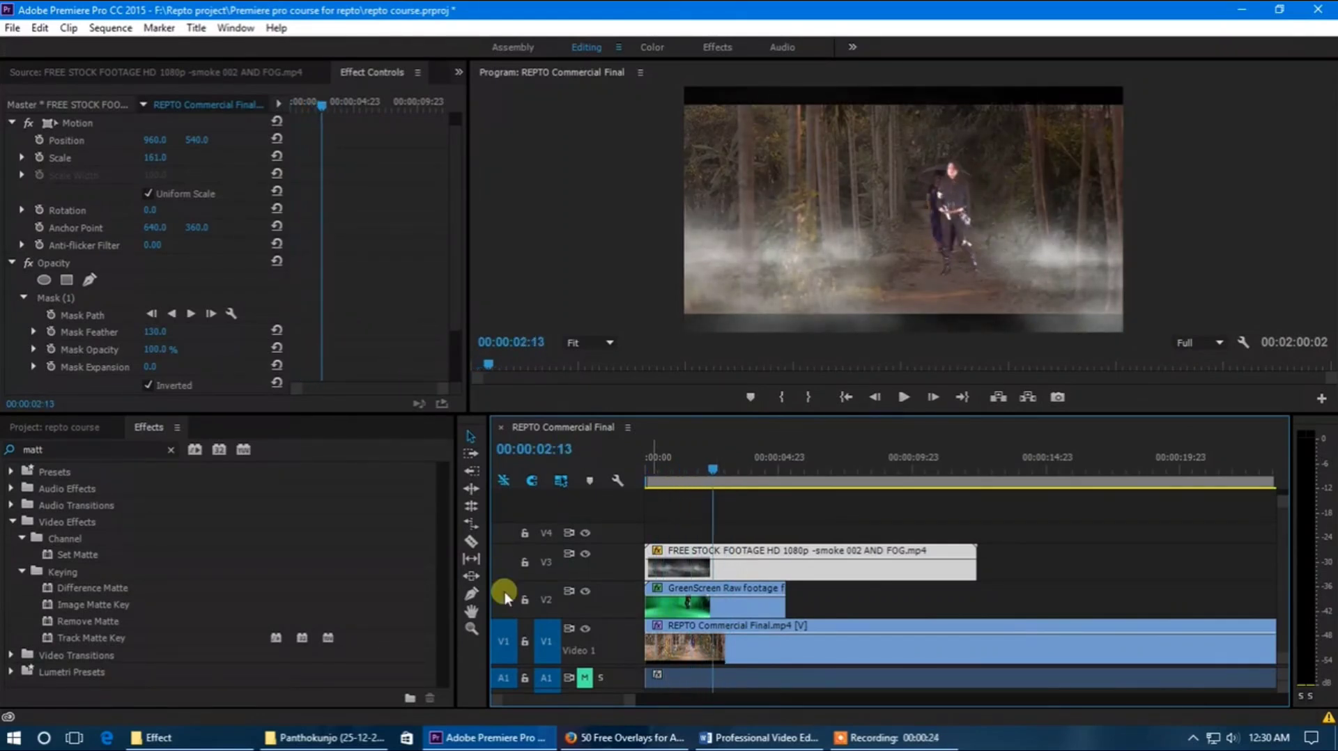
Step: Import the photo _MGL5721.JPG from the Panthokunjo (25-12-2014) folder into the project
click(74, 421)
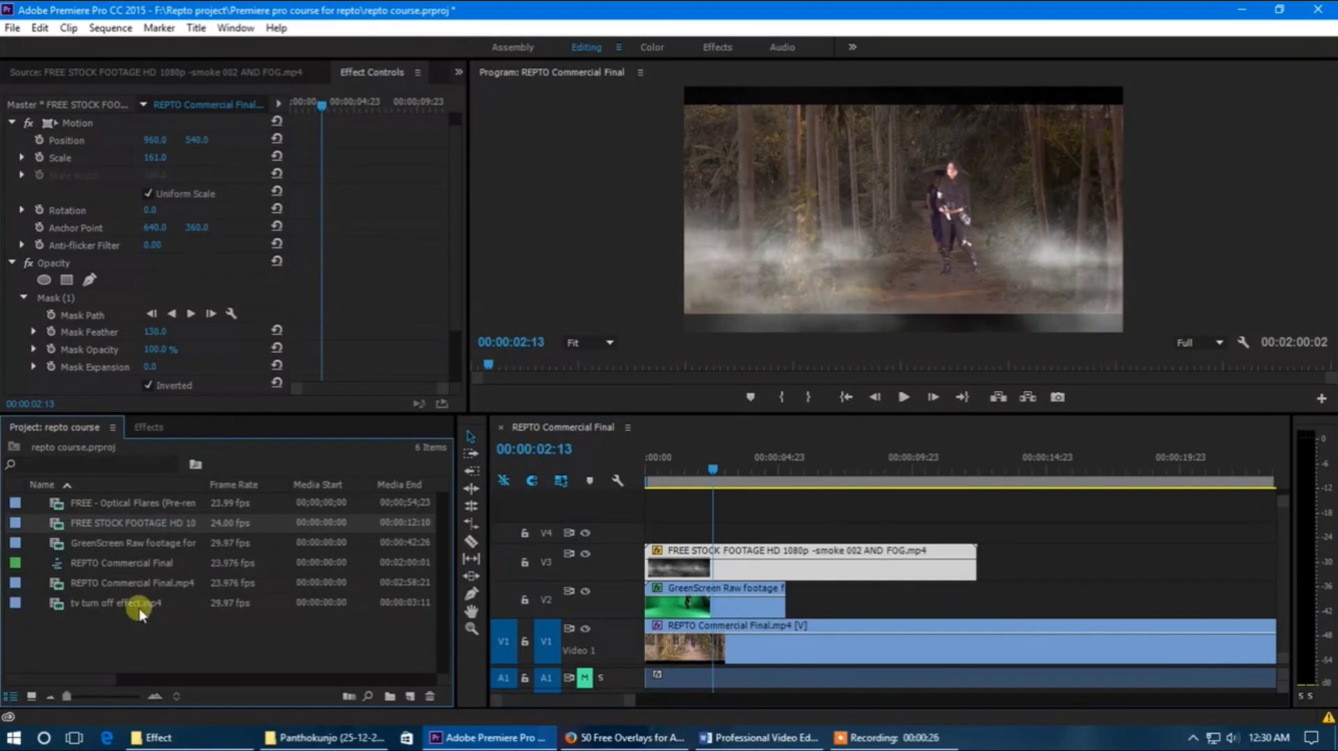
click(141, 647)
double_click(142, 646)
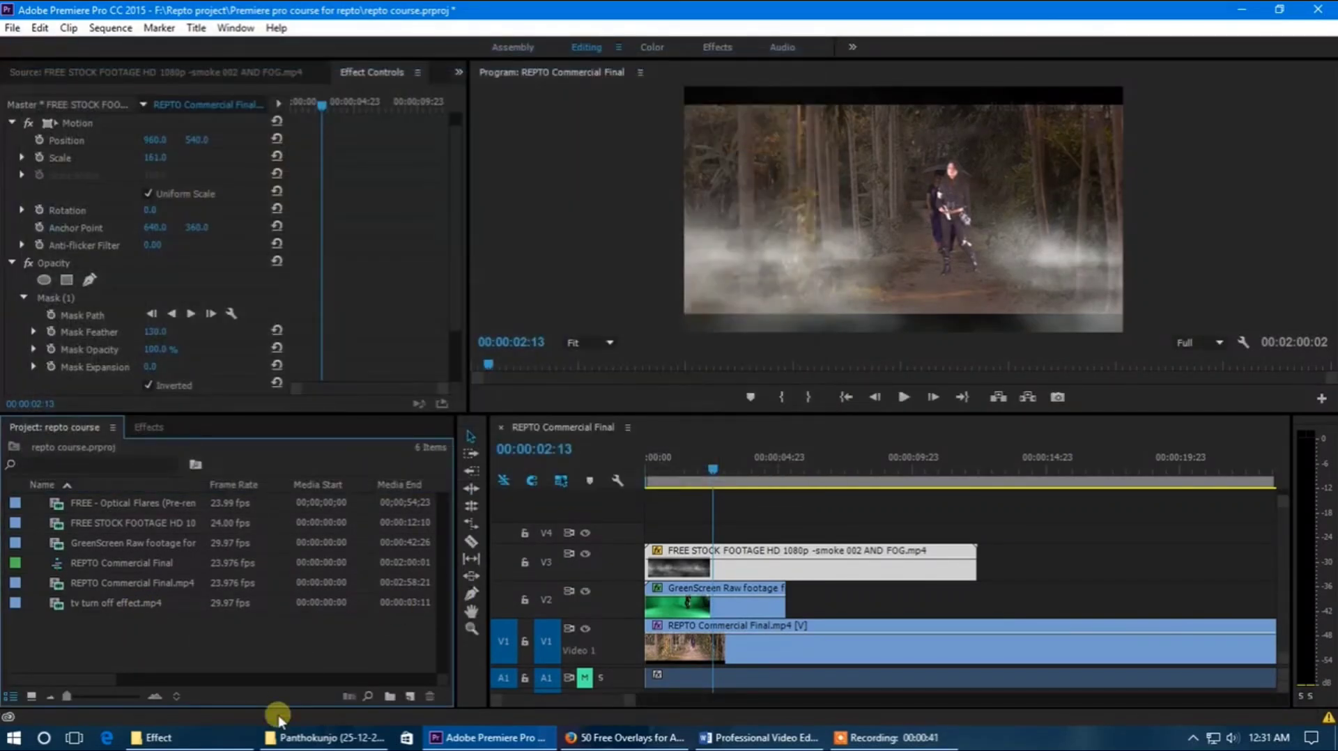
click(300, 738)
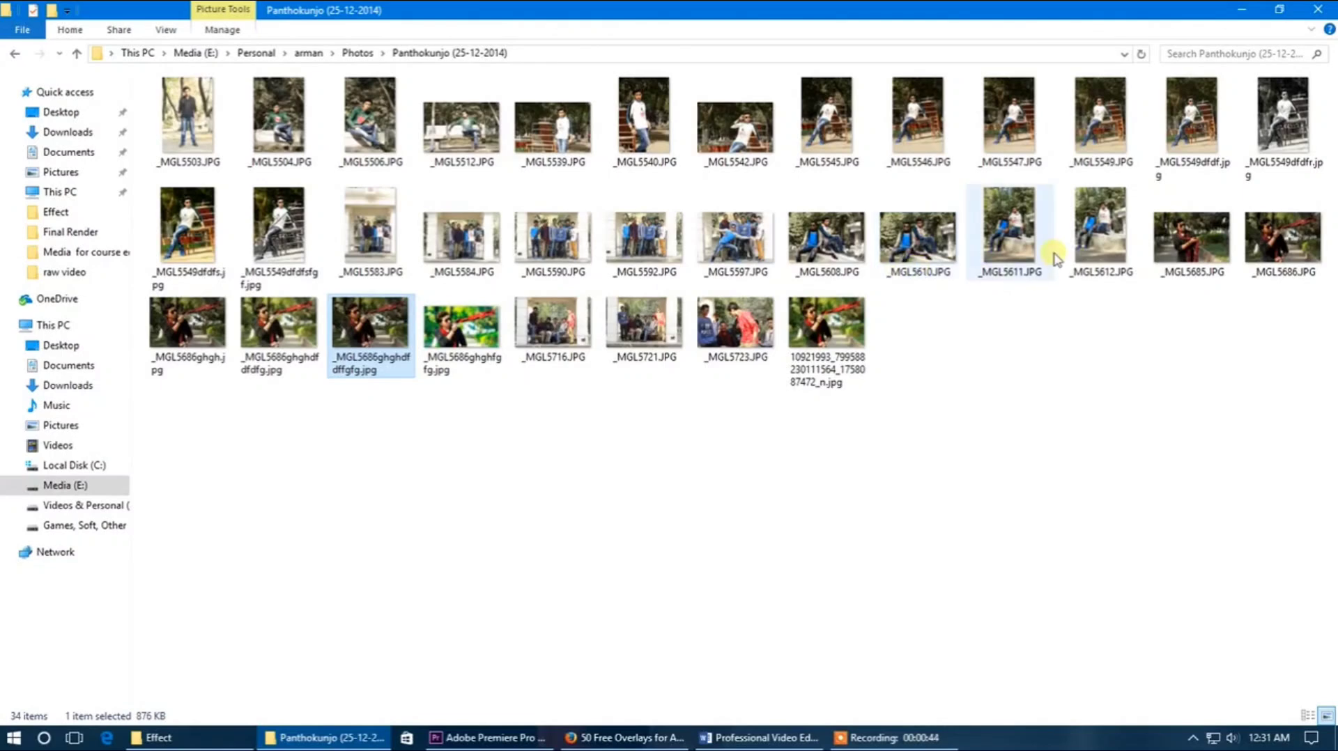
drag(1093, 238, 1088, 264)
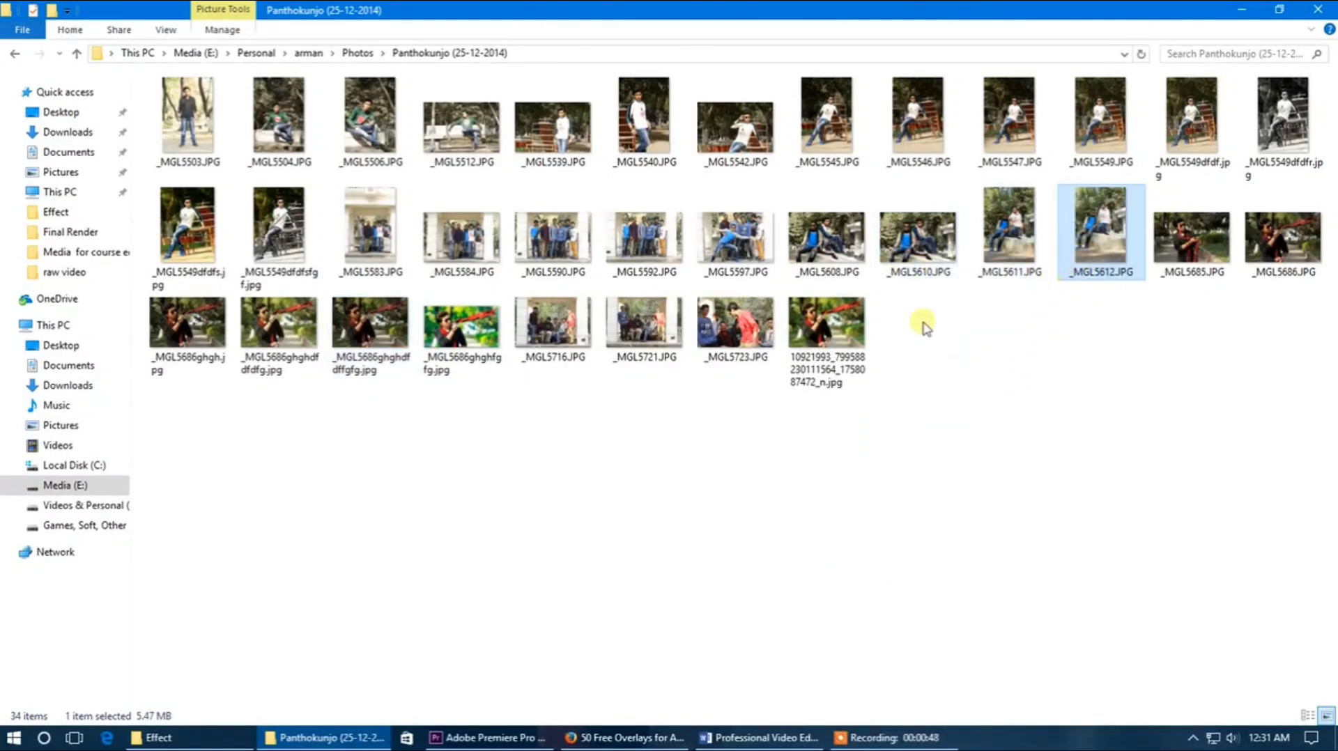
drag(628, 320, 174, 633)
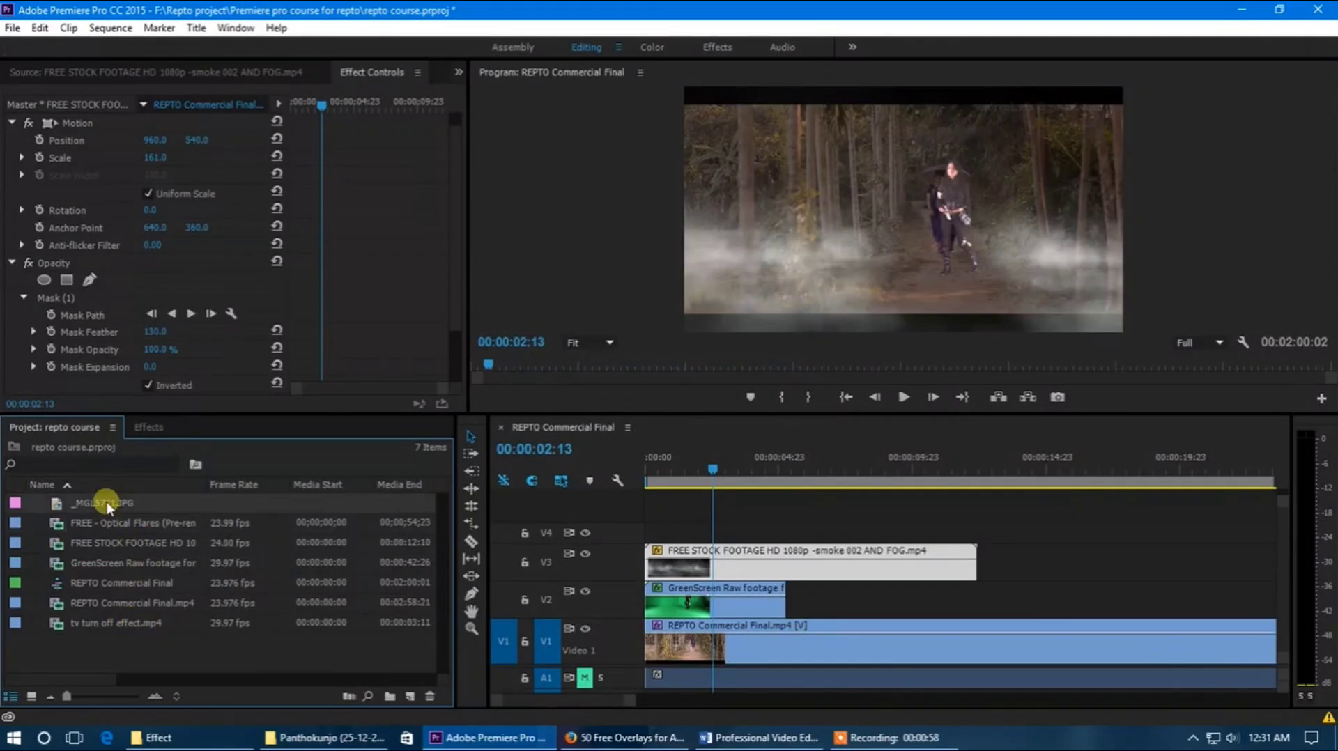
Step: Place _MGL5721.JPG on track V4 near the start of the sequence and set its scale to 44
drag(115, 505, 686, 512)
click(693, 463)
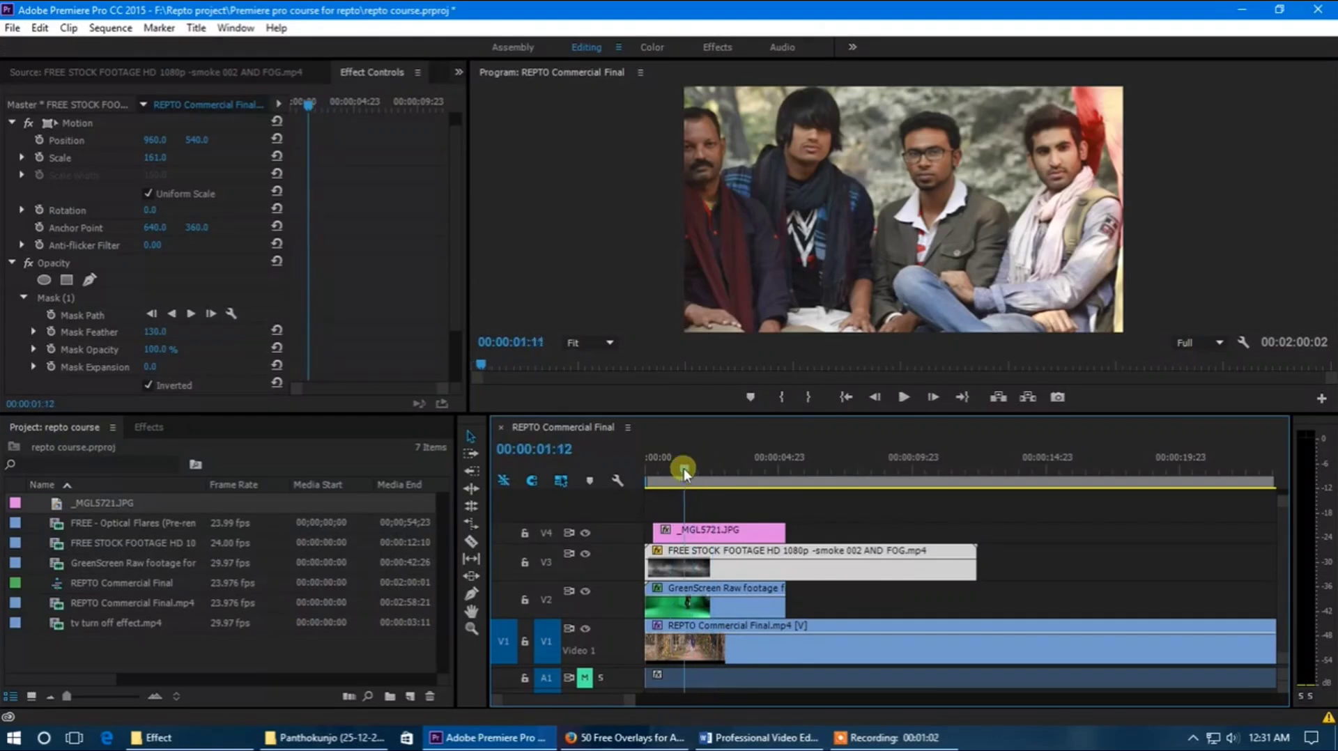
click(709, 533)
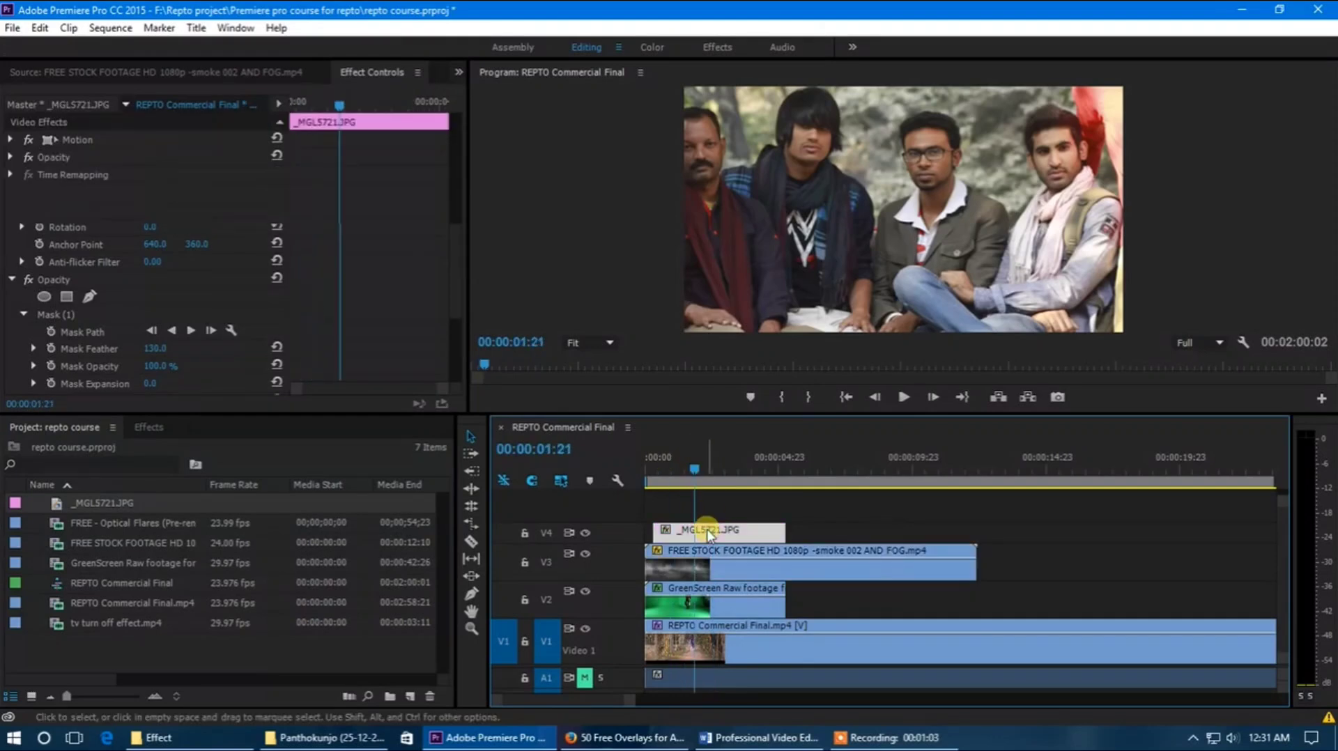
click(10, 139)
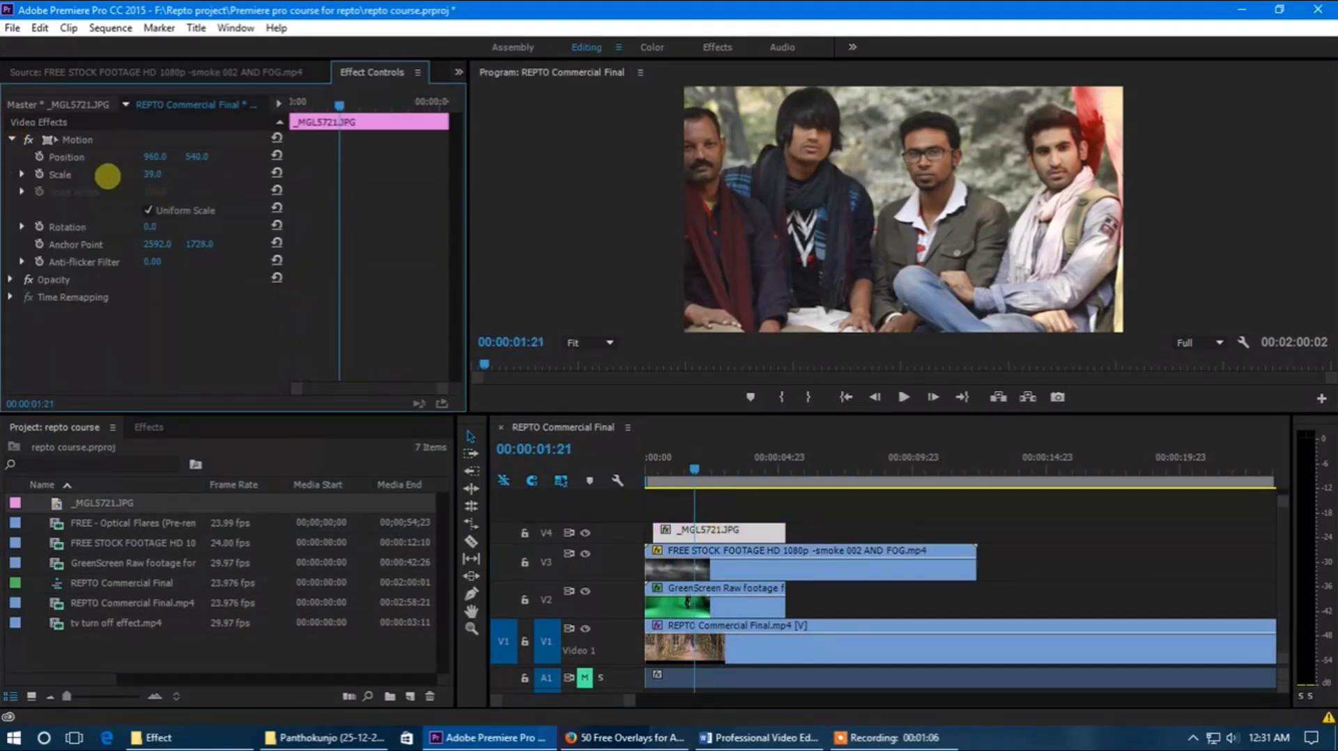
mouse_move(107, 176)
mouse_down()
mouse_move(73, 182)
mouse_move(114, 187)
mouse_up()
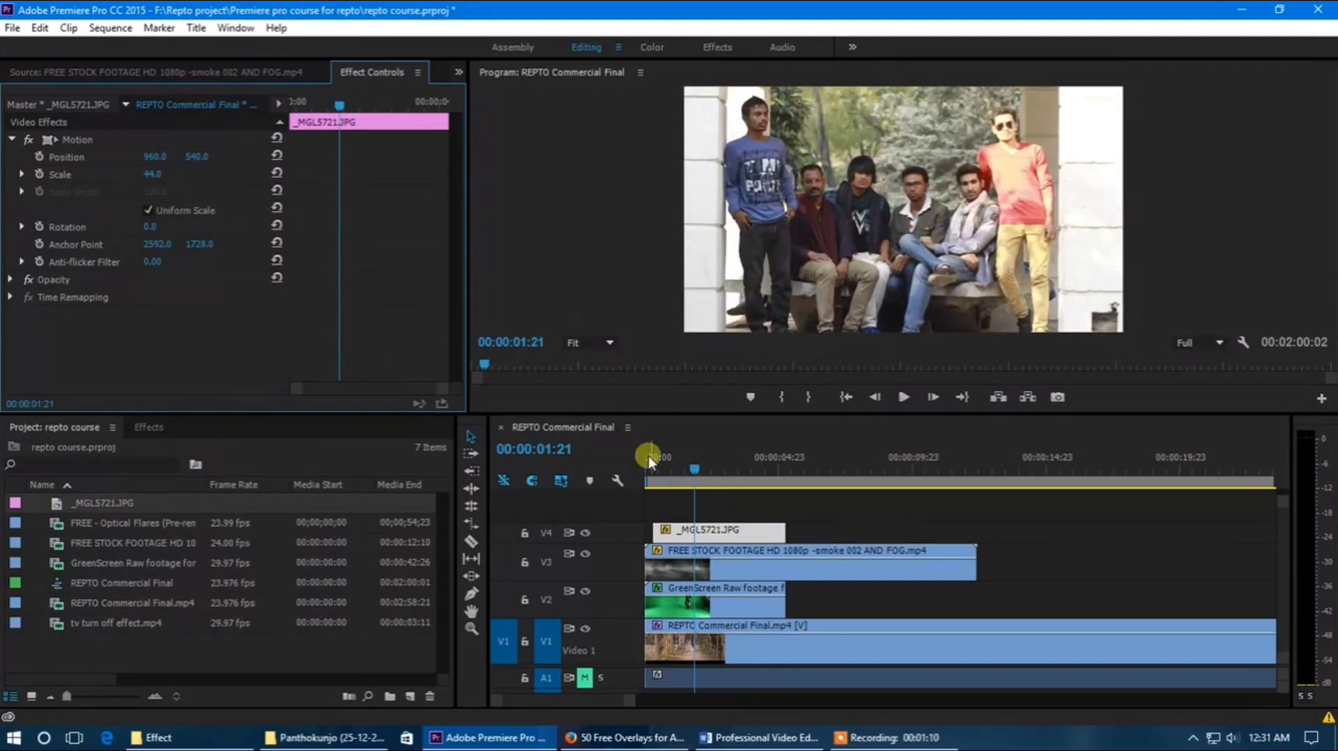
Step: Restack the clips with the smoke footage on V4, the green-screen footage on V3 and the photo on V2
click(720, 555)
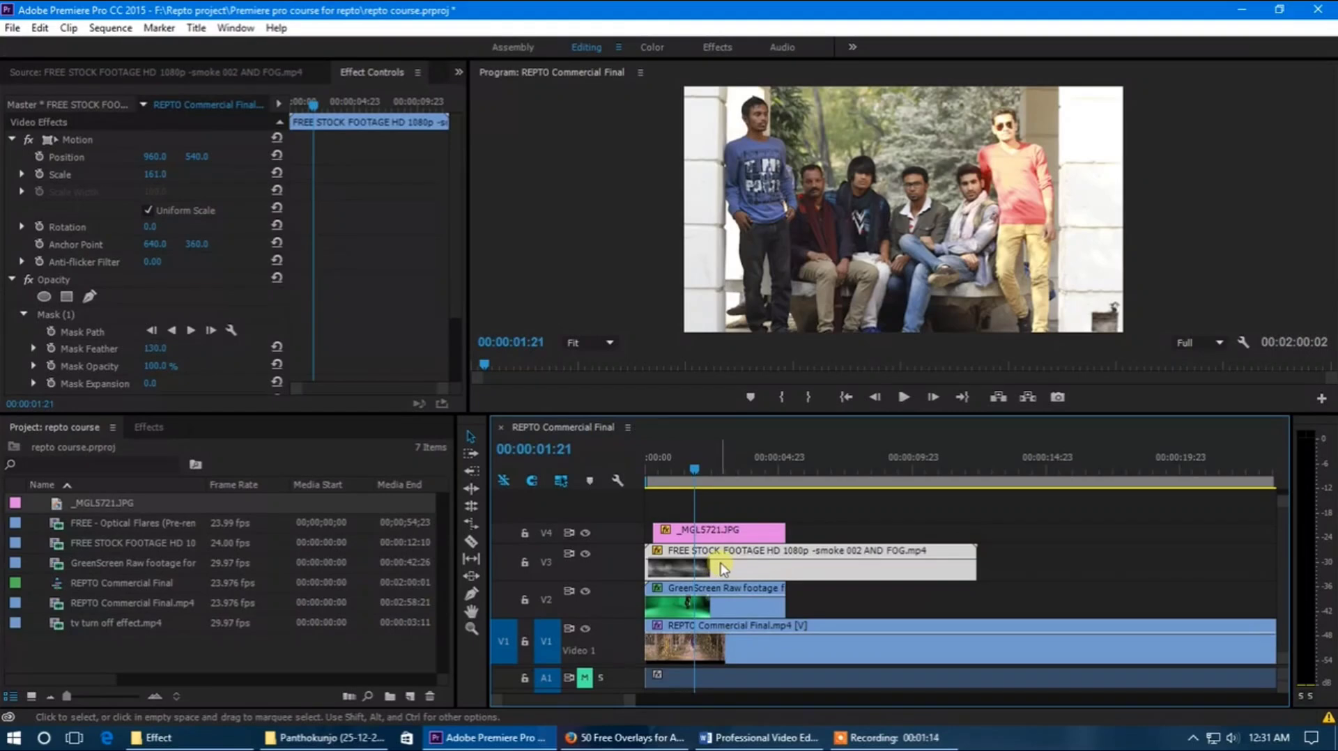
drag(725, 575, 723, 520)
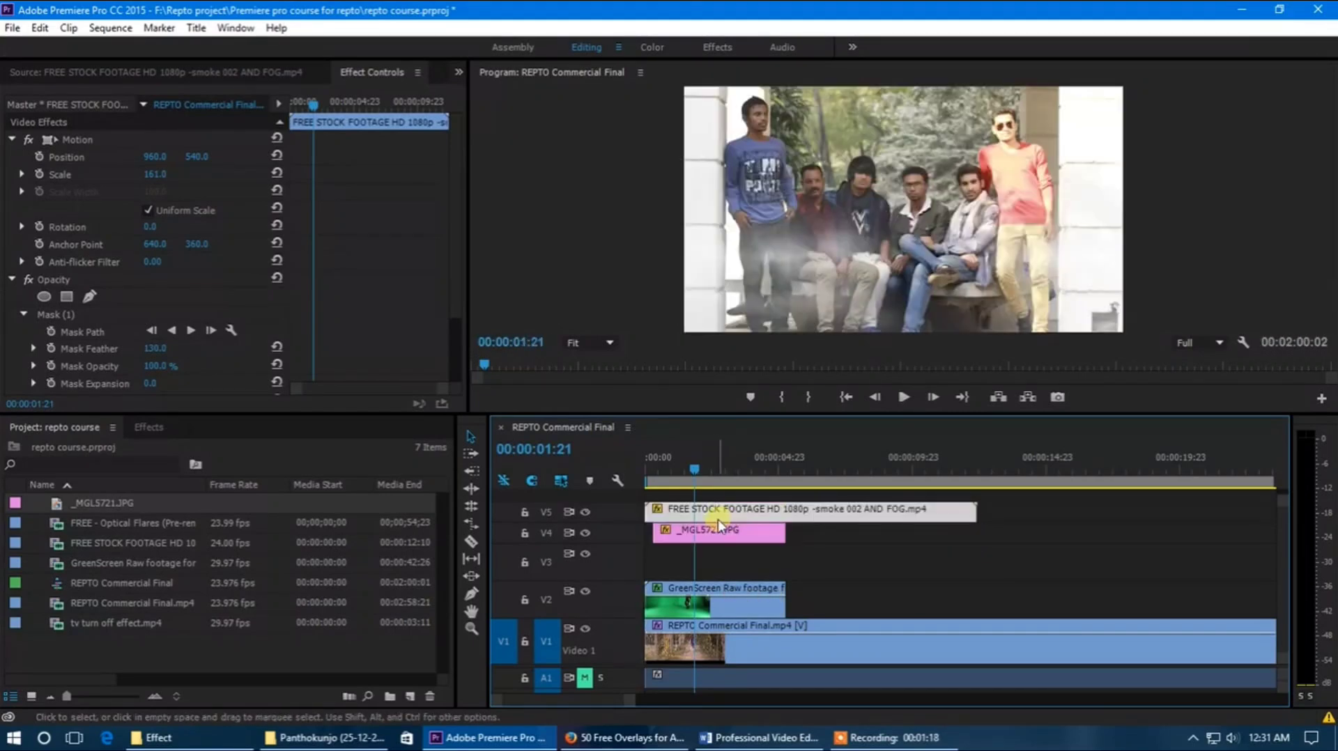
click(672, 471)
drag(672, 470, 710, 473)
mouse_move(728, 541)
mouse_down()
mouse_move(726, 604)
mouse_move(731, 535)
mouse_move(751, 543)
mouse_move(726, 593)
mouse_move(725, 506)
mouse_move(728, 535)
mouse_up()
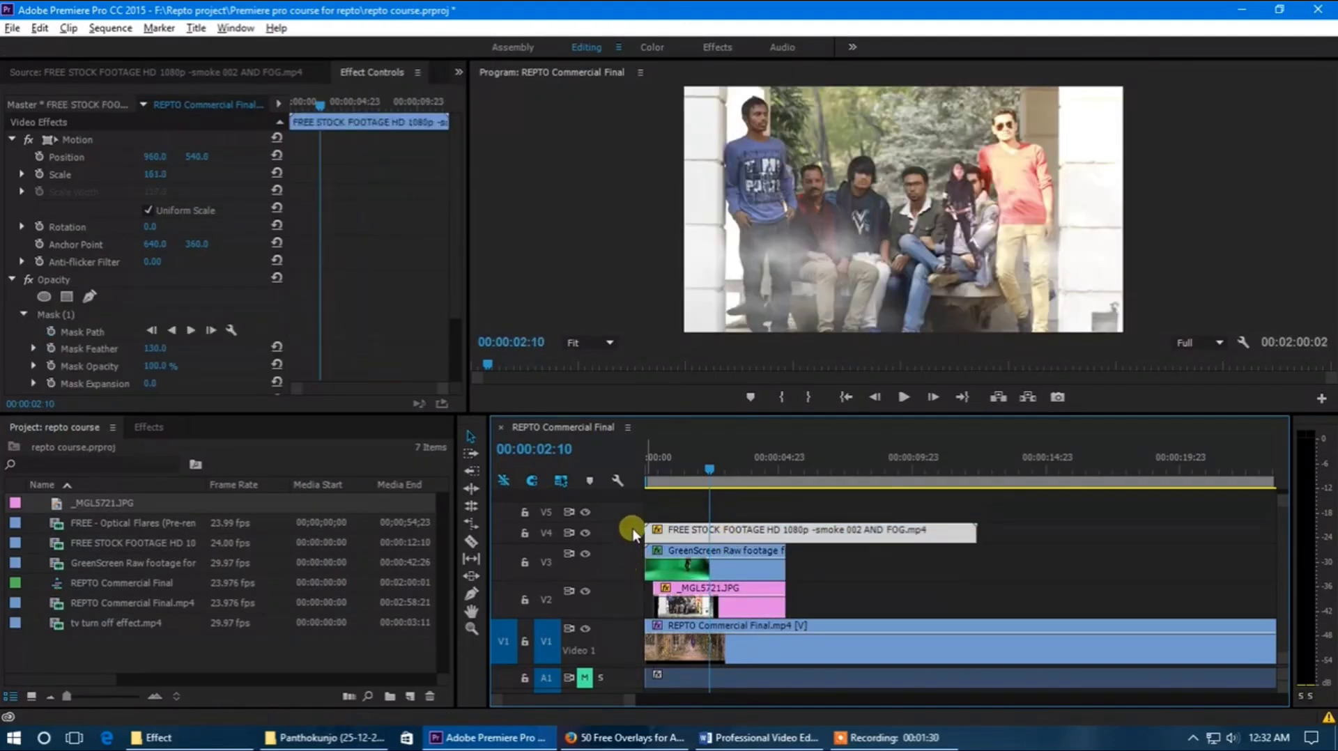
drag(633, 528, 638, 549)
click(711, 566)
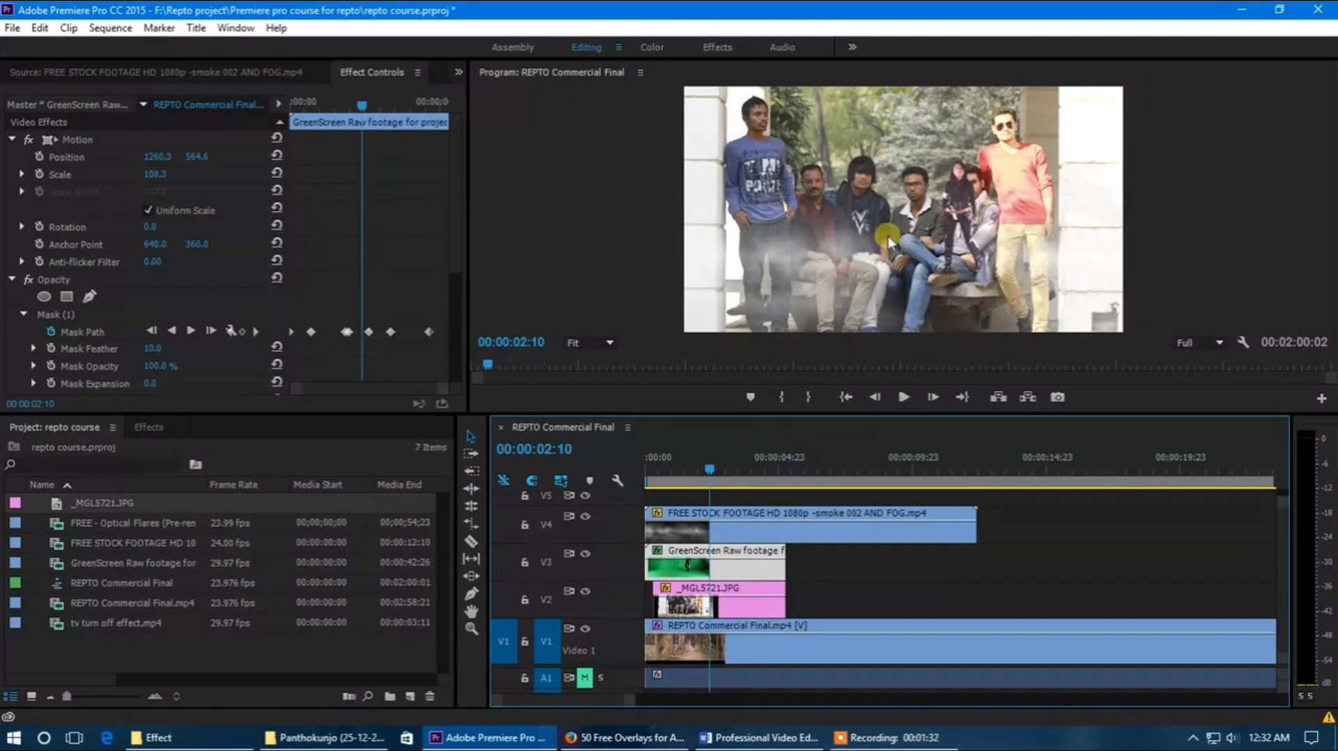
Step: Extend the photo clip back to the sequence start and set its vertical position to 444 and scale to 37
click(718, 603)
drag(654, 604, 629, 602)
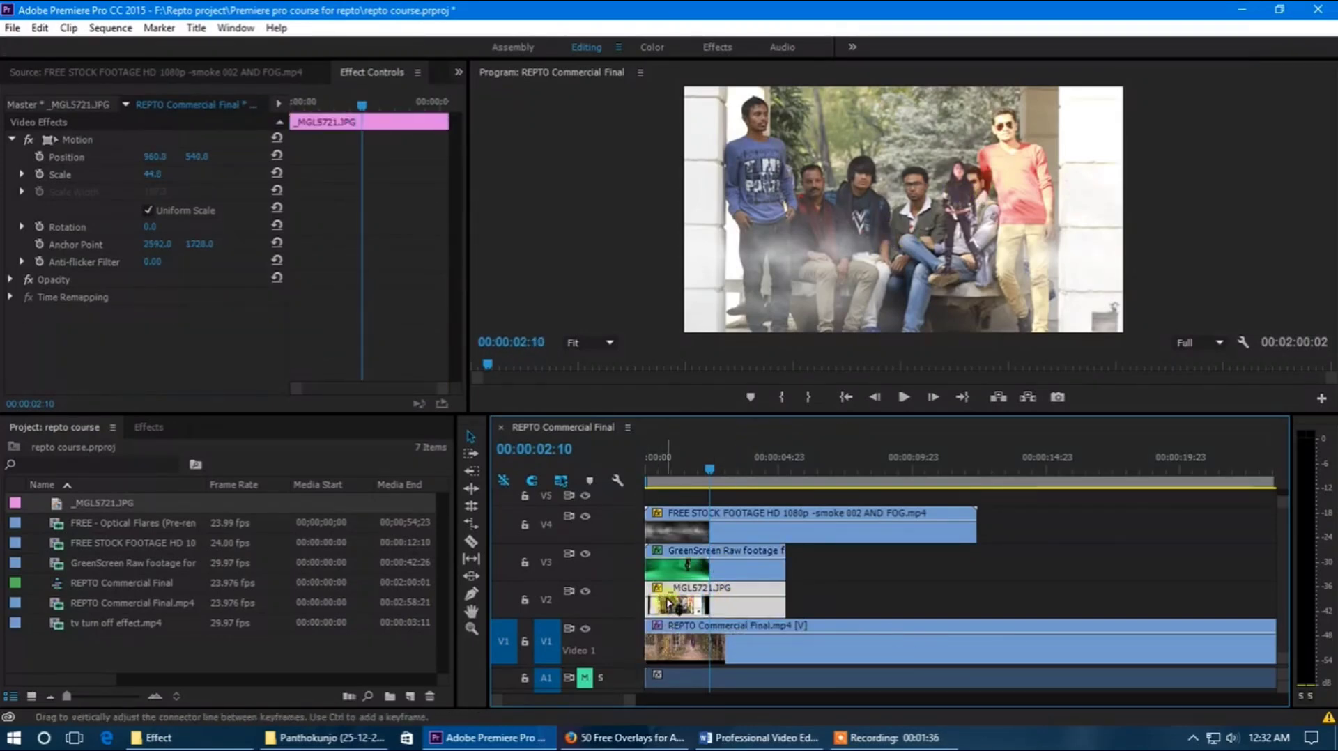
scroll(669, 601, up, 3)
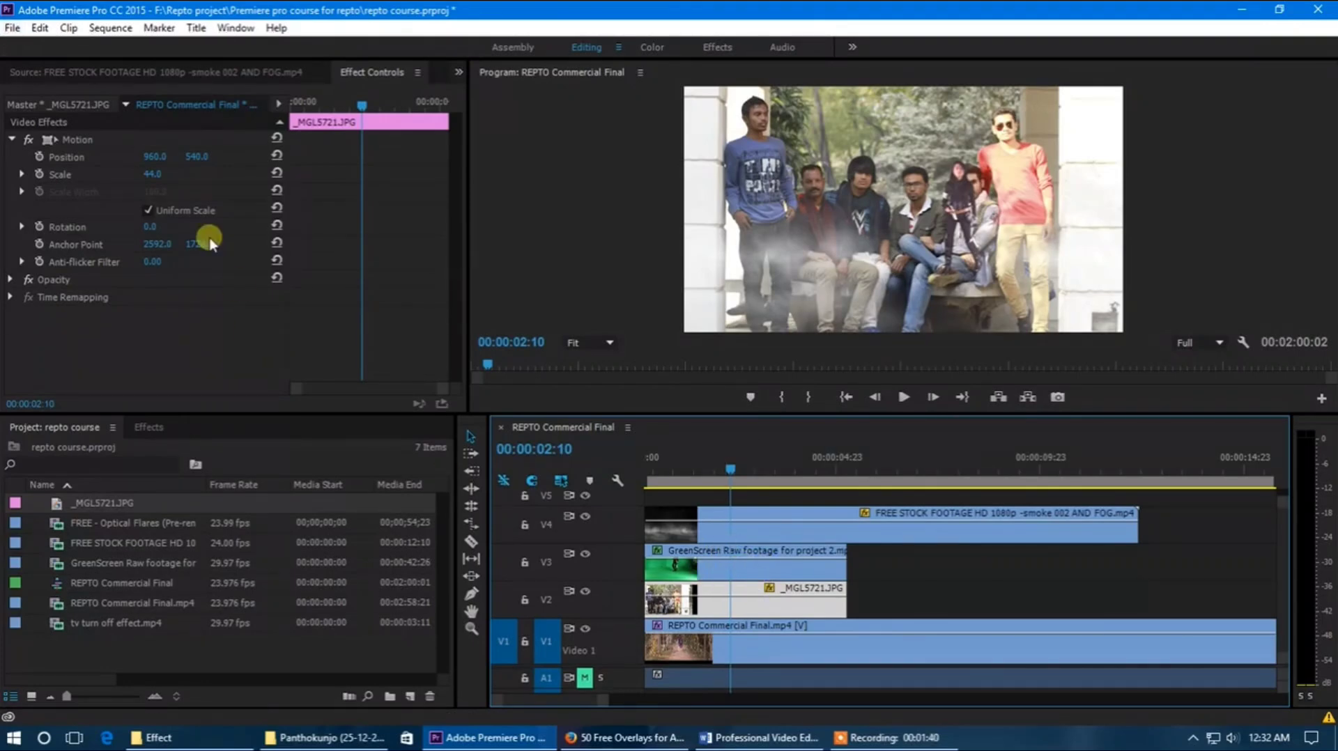
drag(197, 157, 144, 174)
drag(188, 157, 304, 153)
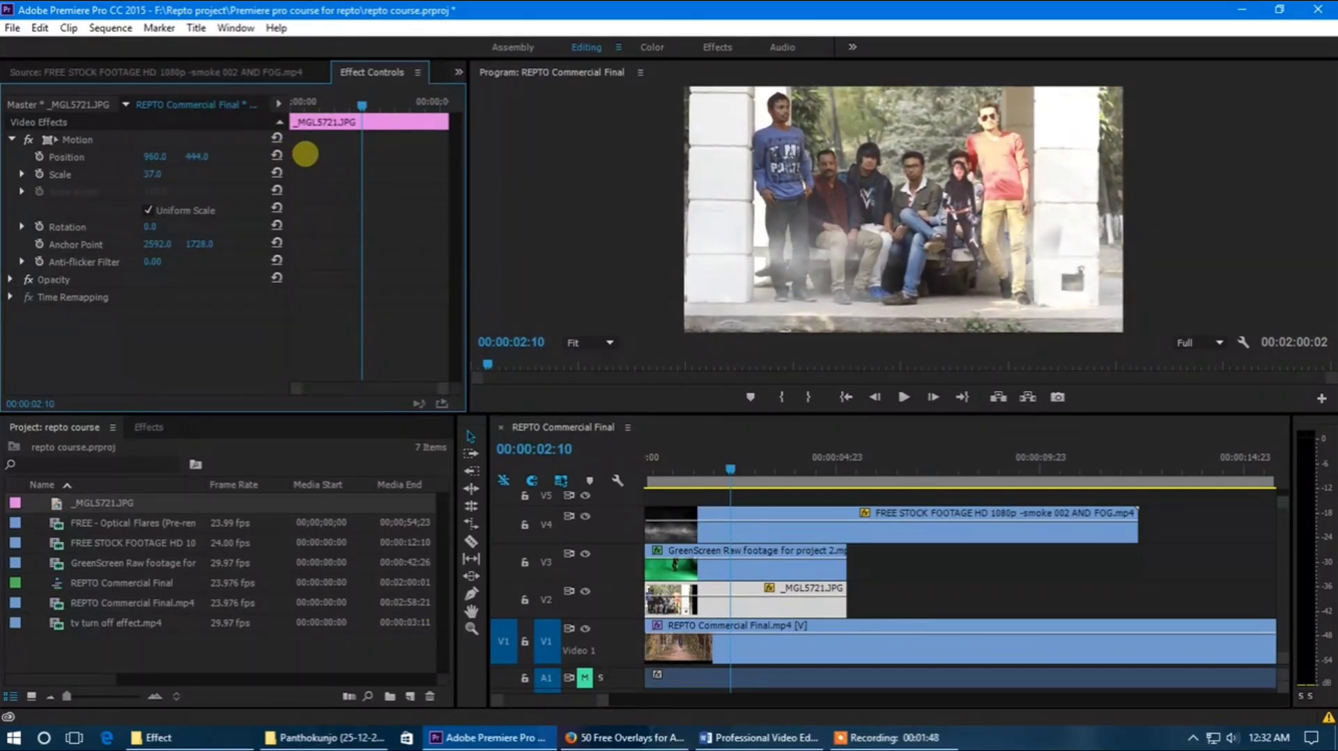
Step: Set the green-screen clip's scale to 209.3 and its position to 1516.3, 554.6 over the photo
click(767, 566)
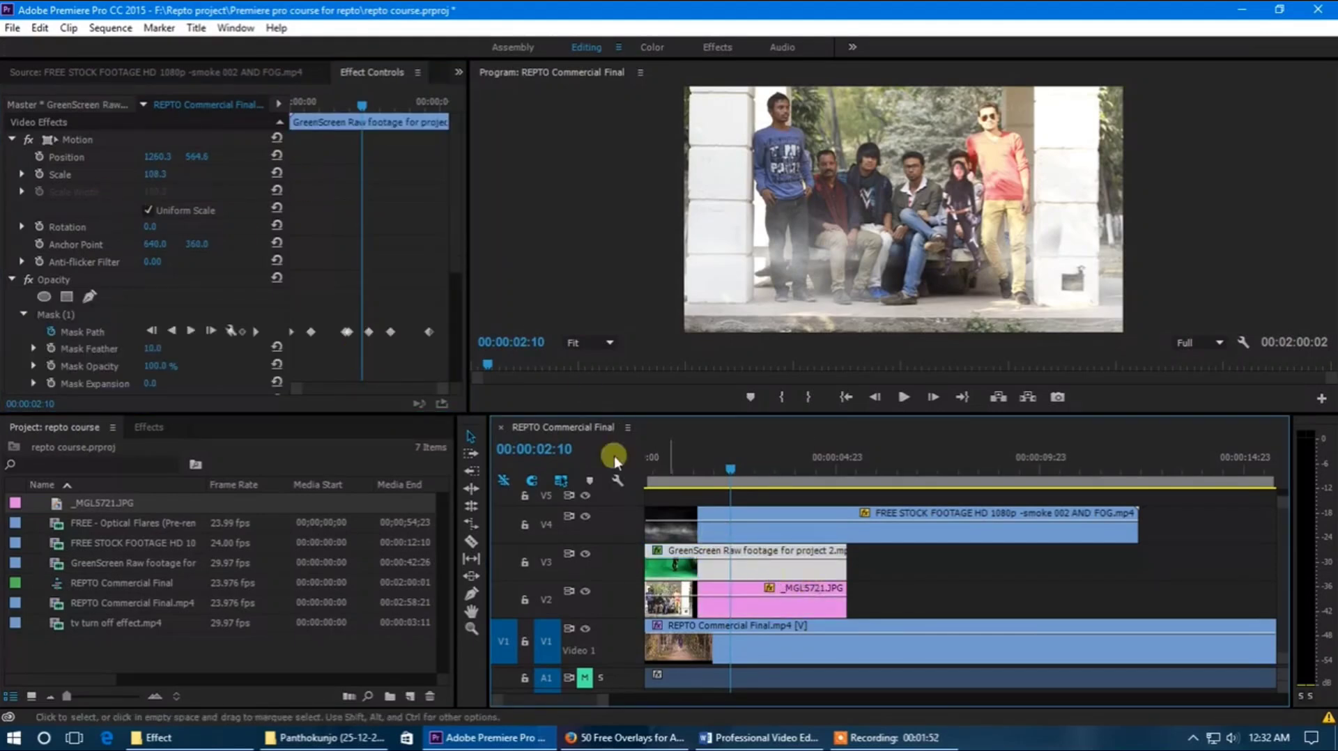
drag(197, 156, 353, 176)
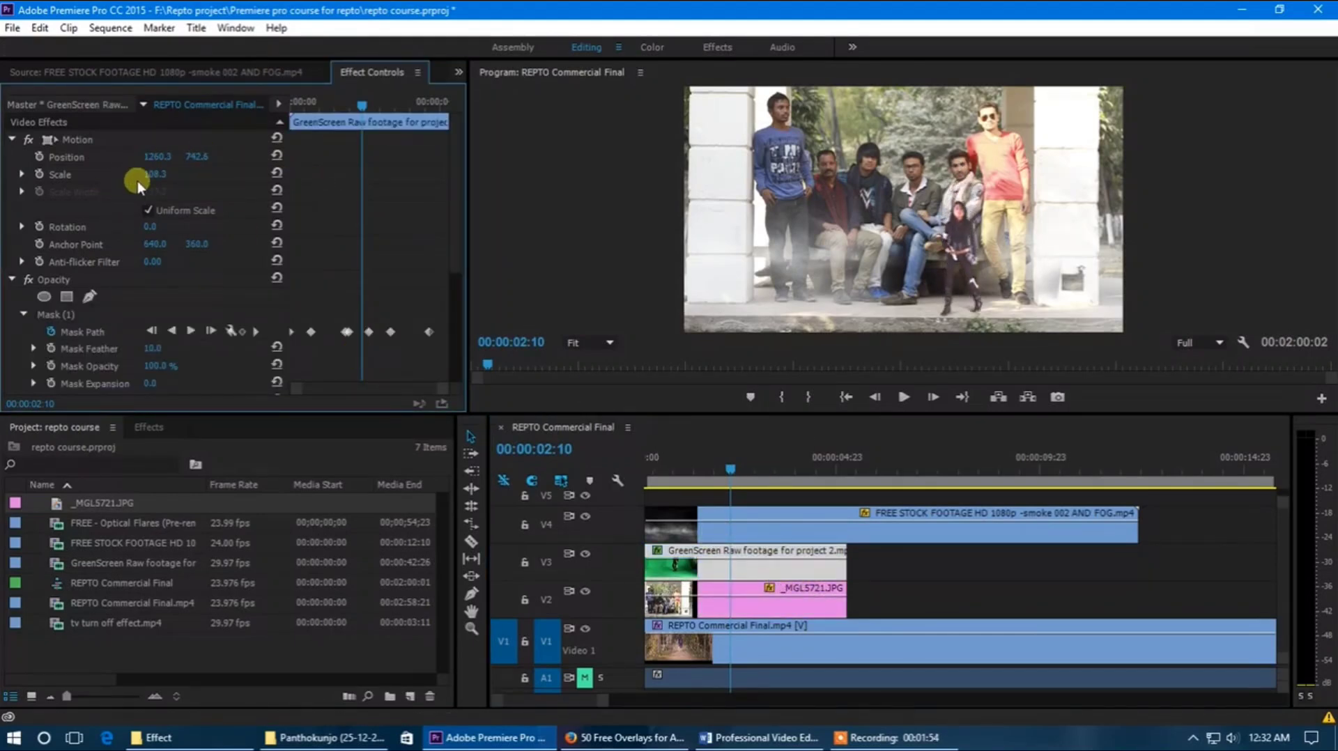
drag(154, 176, 370, 174)
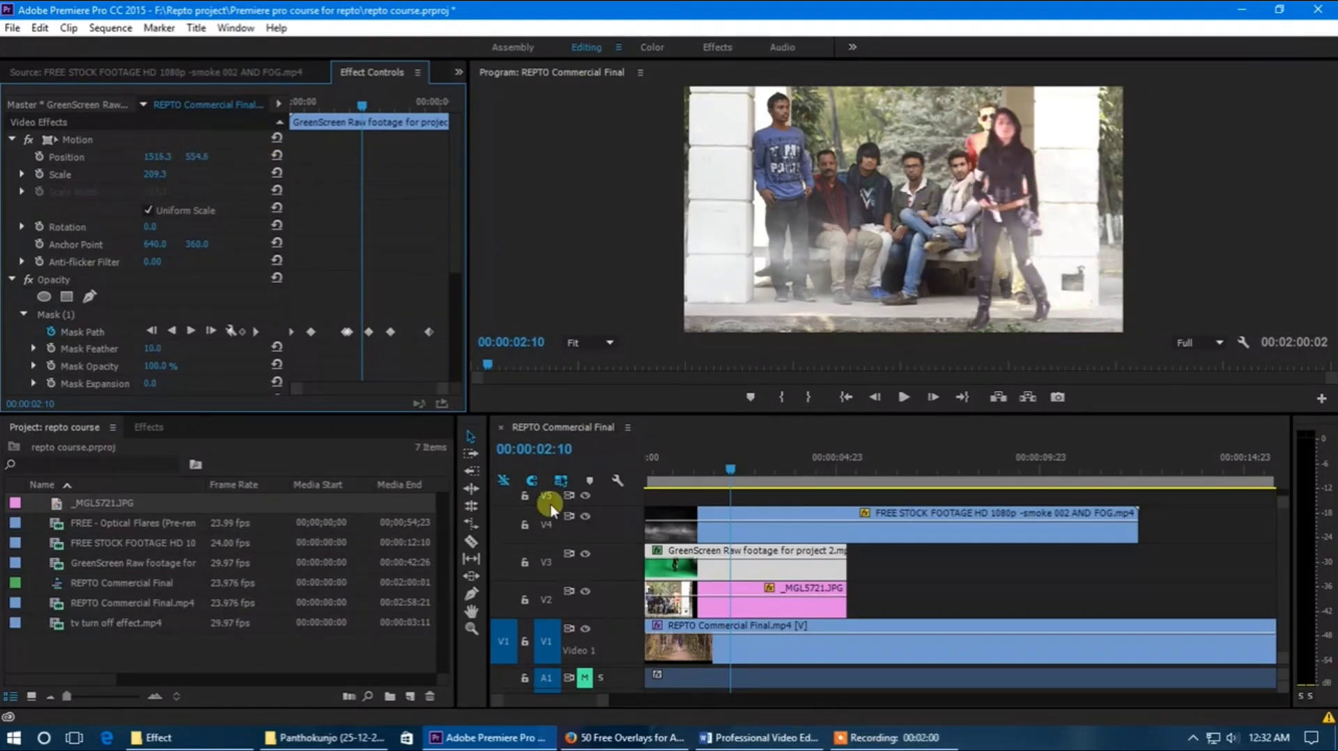
Step: Play the composite from the sequence start and review the woman walking in front of the photo
drag(695, 470, 630, 472)
key(space)
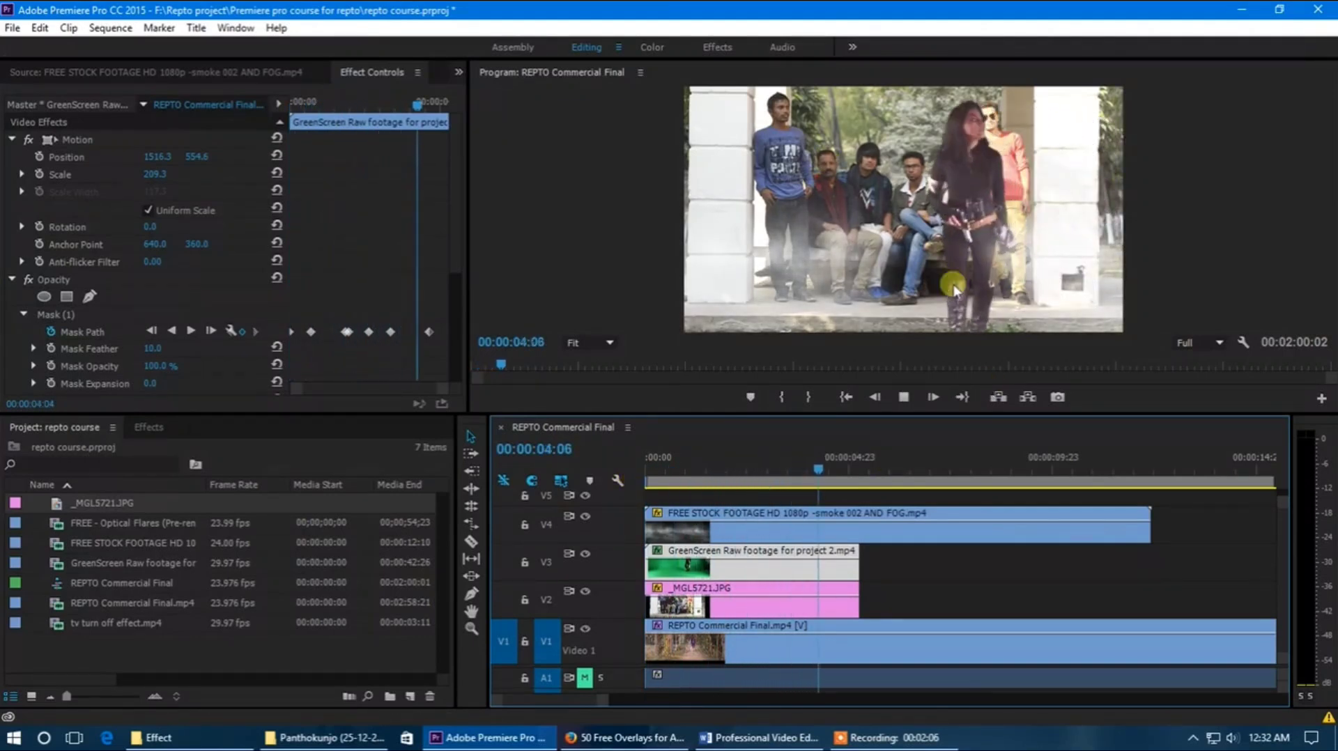
click(915, 393)
drag(855, 470, 769, 495)
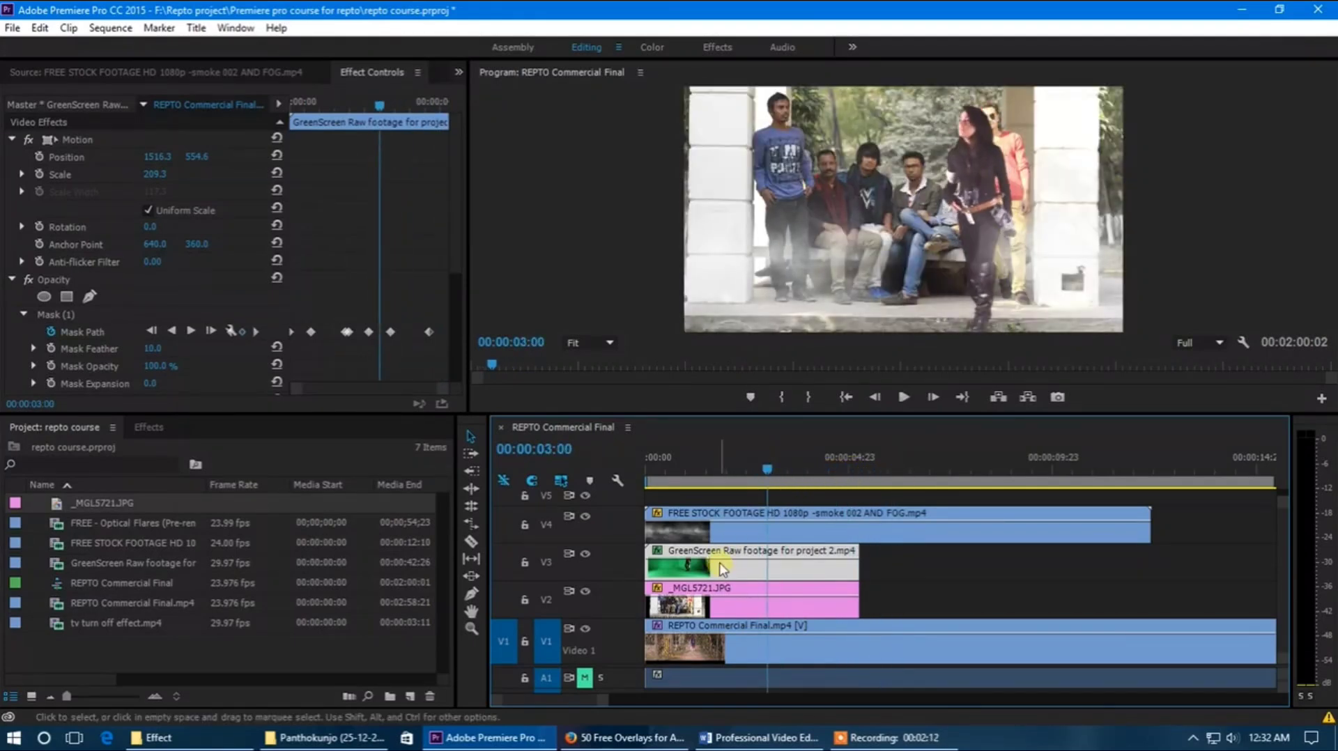
Step: Delete the photo, smoke and green-screen clips from the sequence, keeping only REPTO Commercial Final.mp4
drag(681, 700, 630, 707)
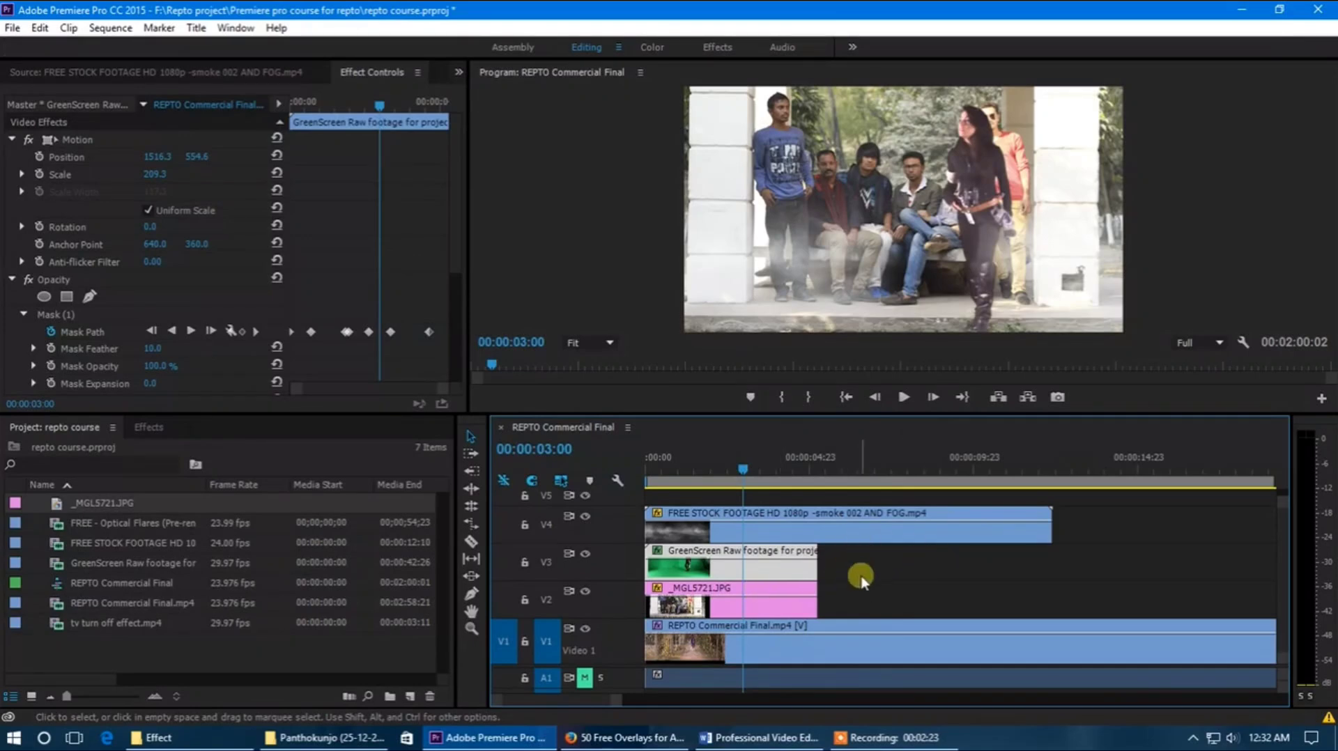
drag(852, 591, 792, 611)
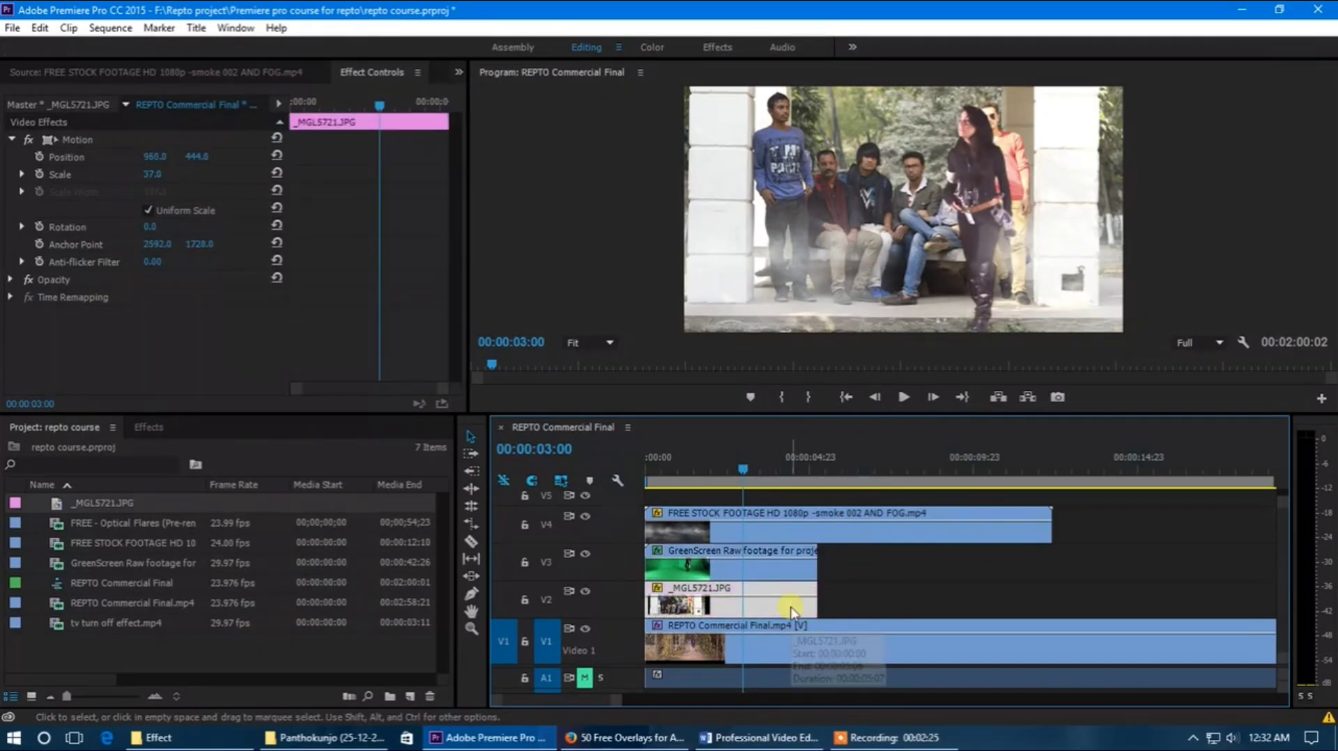
key(Delete)
click(1045, 524)
key(Delete)
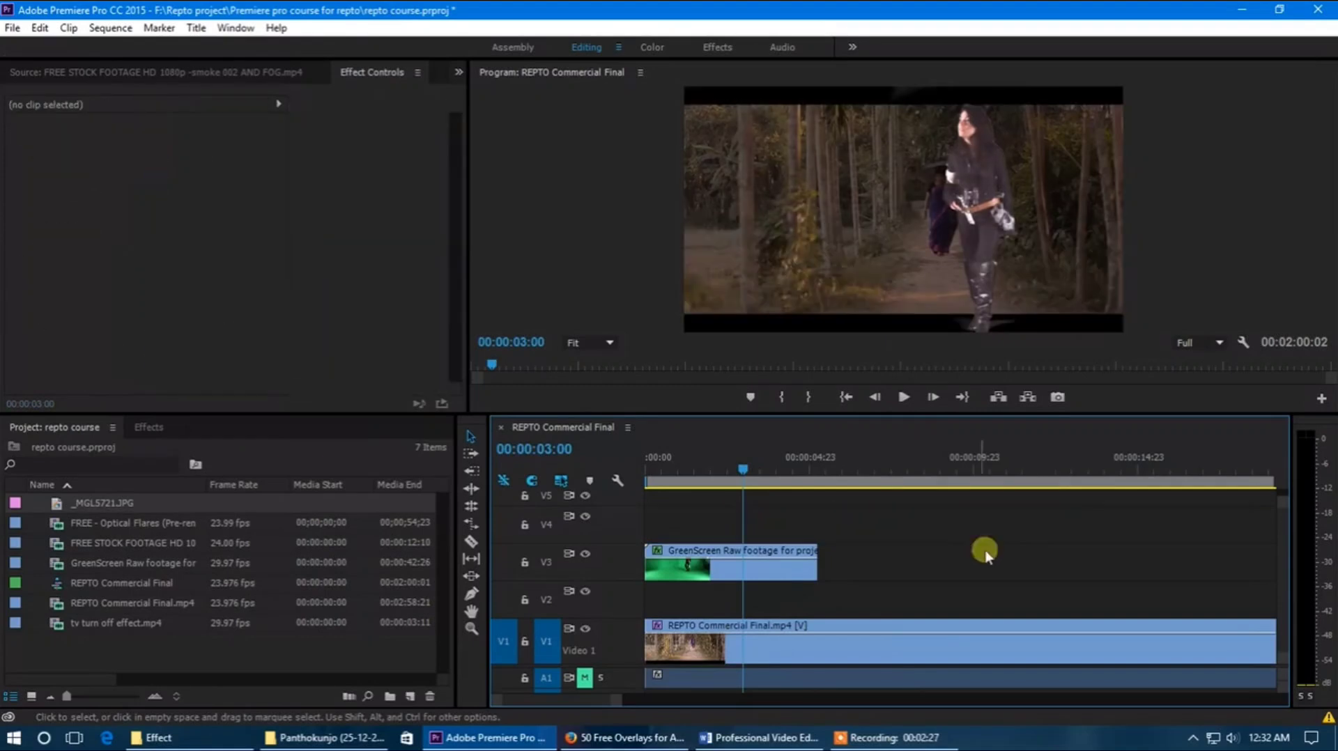
drag(856, 550, 754, 580)
key(Delete)
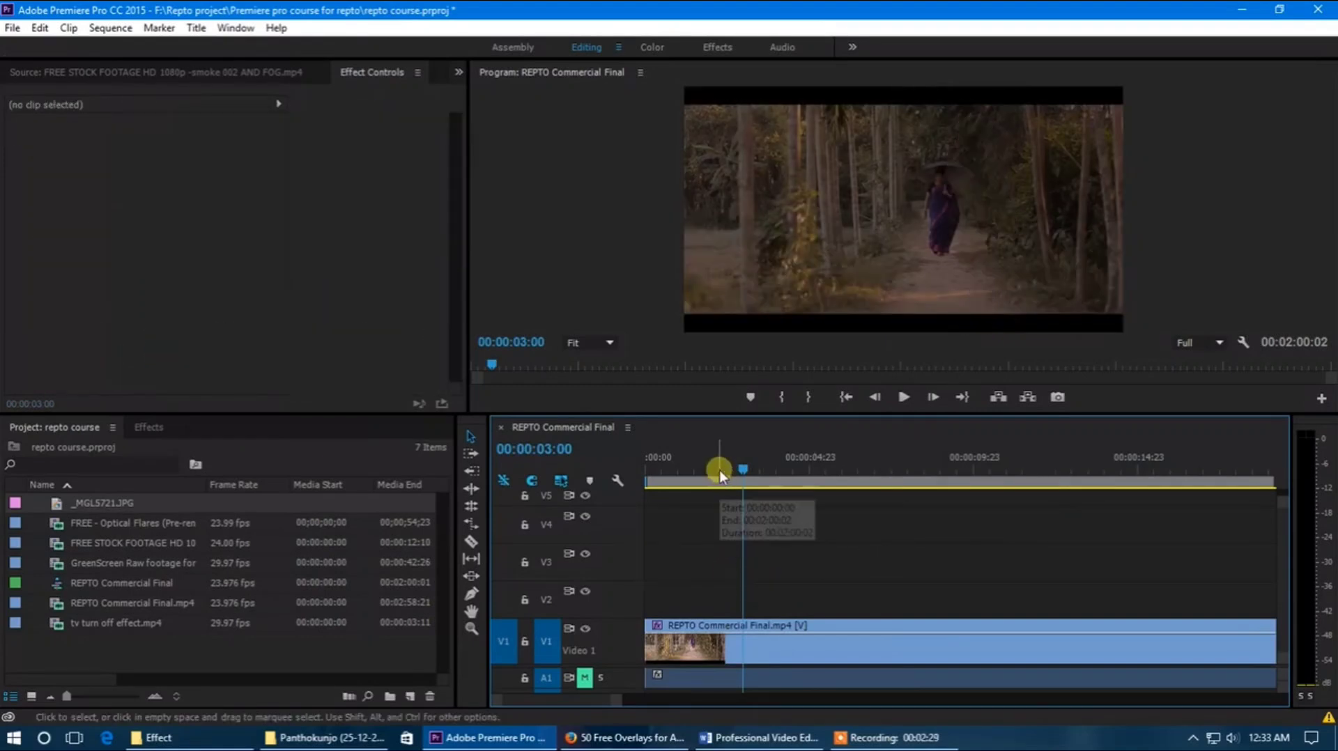
Step: Remove the Brightness & Contrast effect from the REPTO Commercial Final.mp4 clip and check the picture around 1:07
drag(719, 470, 698, 490)
click(722, 646)
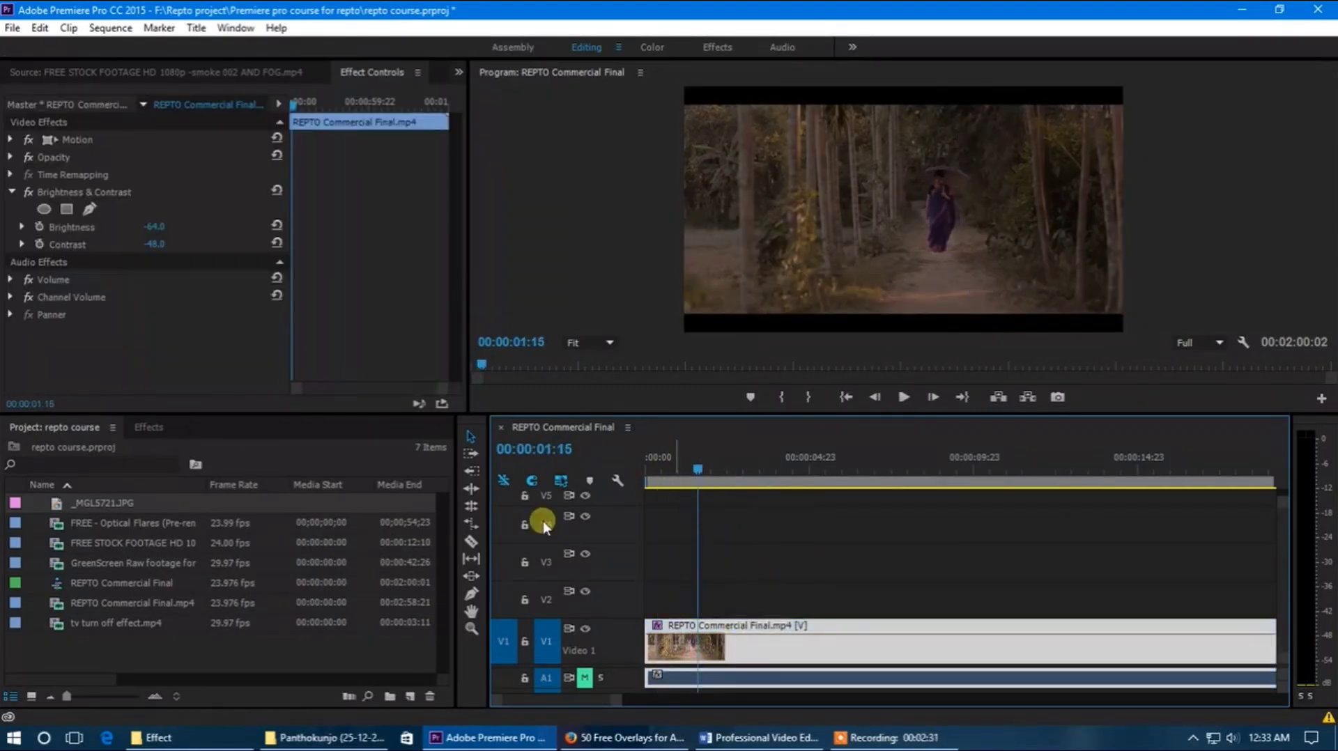
click(74, 194)
key(Delete)
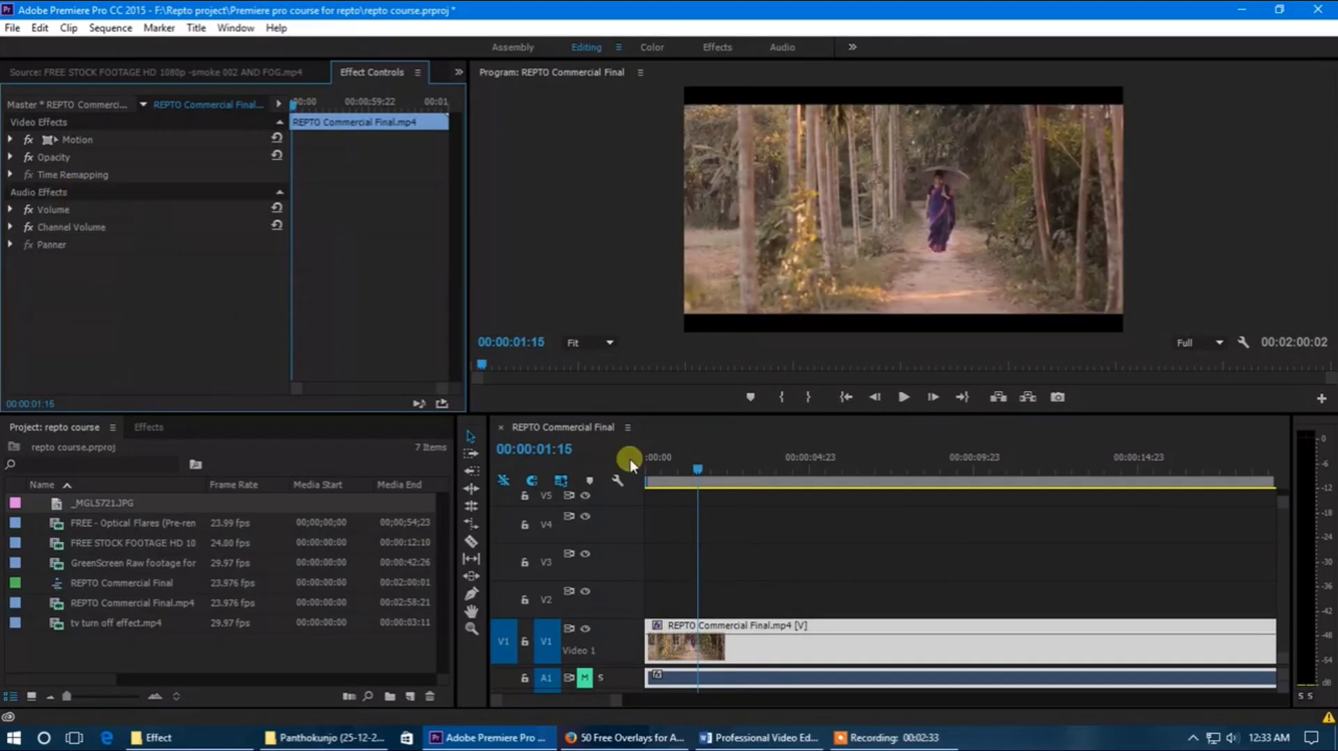
drag(712, 481, 687, 475)
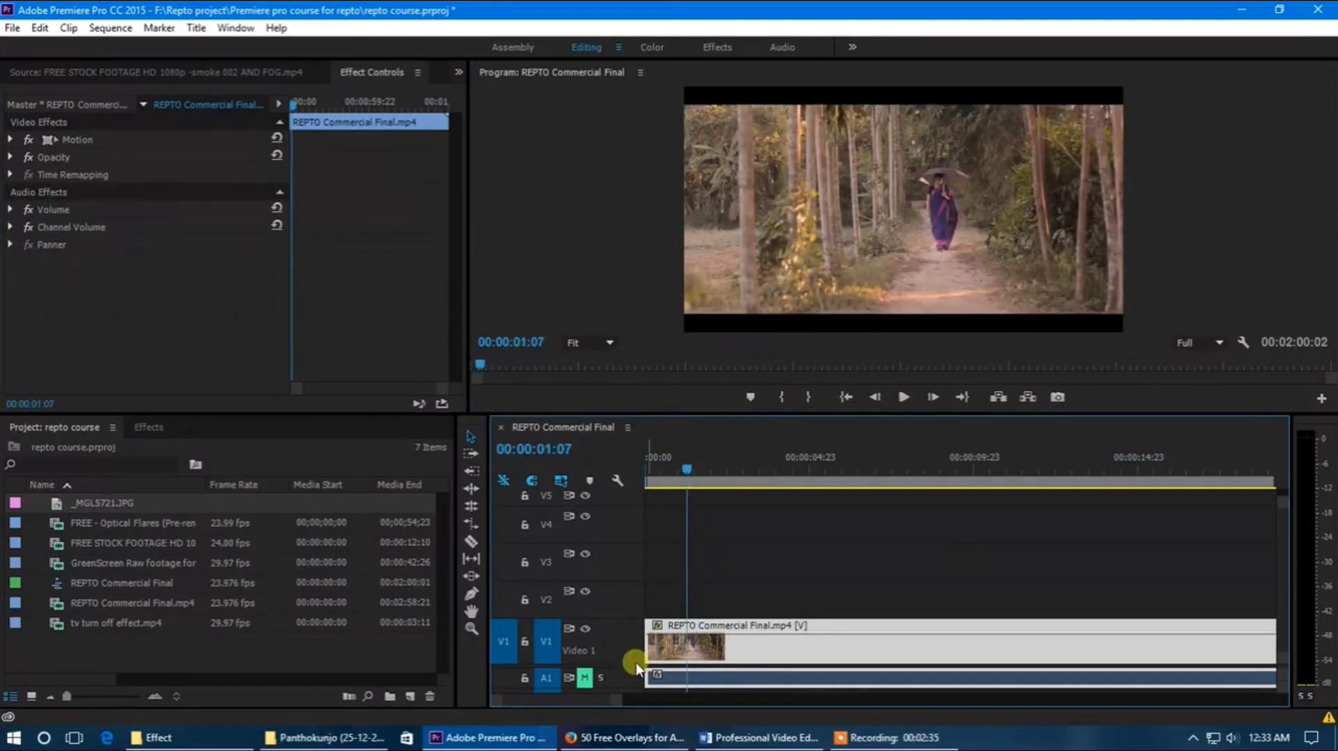
Step: Clear the effects search and expand the Keying group of the video effects to look over its matte and key effects
scroll(640, 629, down, 3)
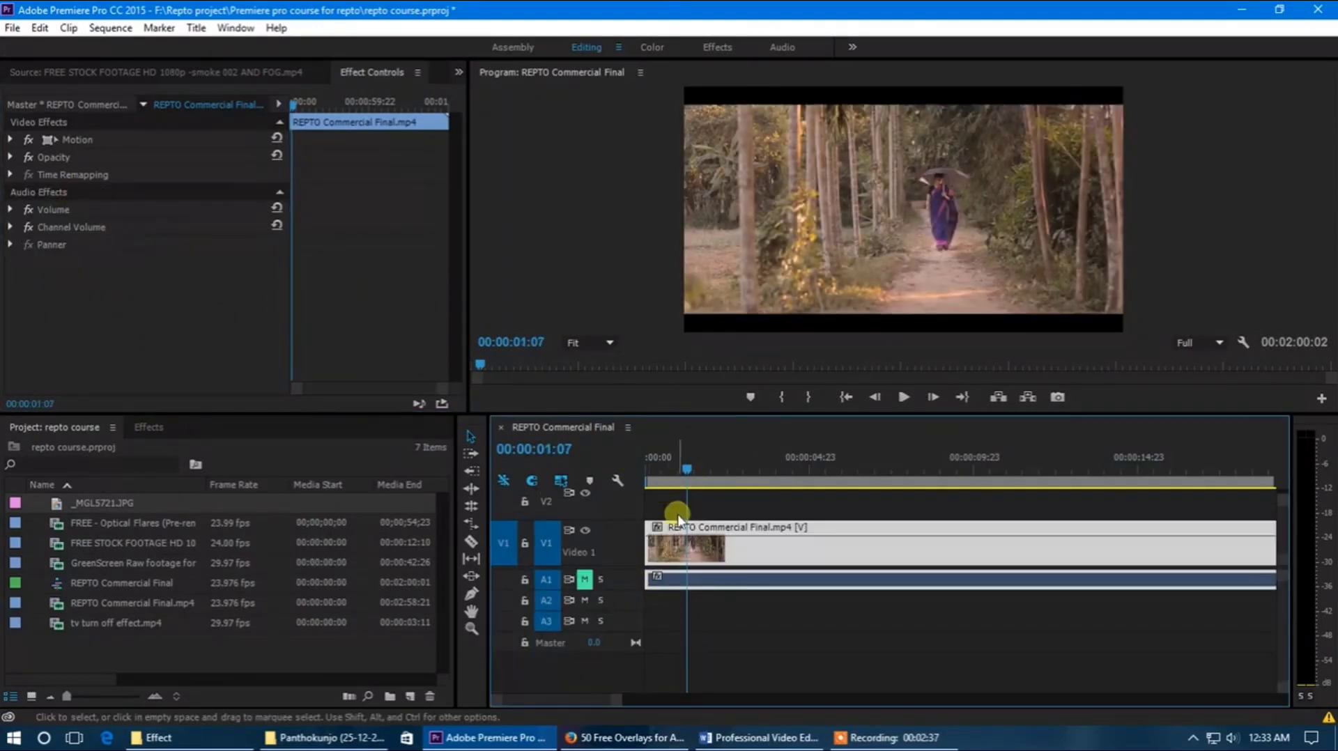
scroll(705, 629, down, 3)
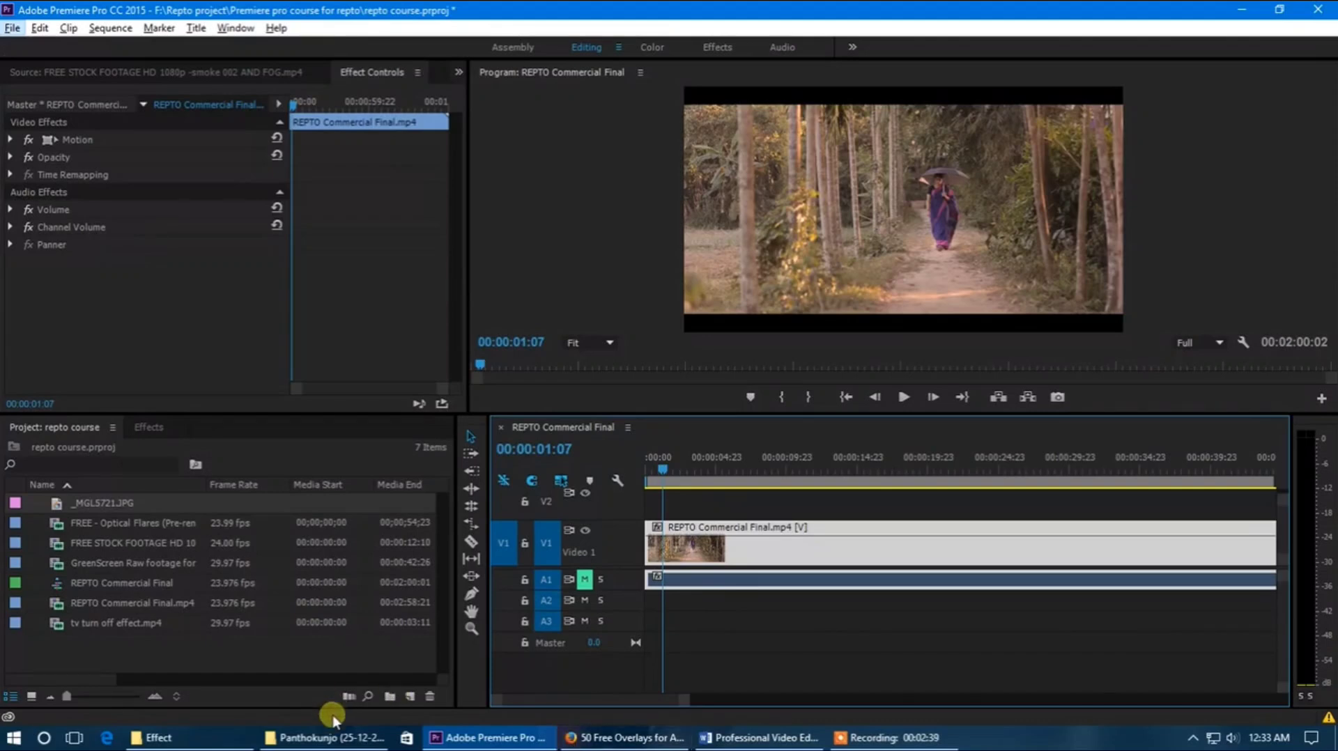
click(148, 427)
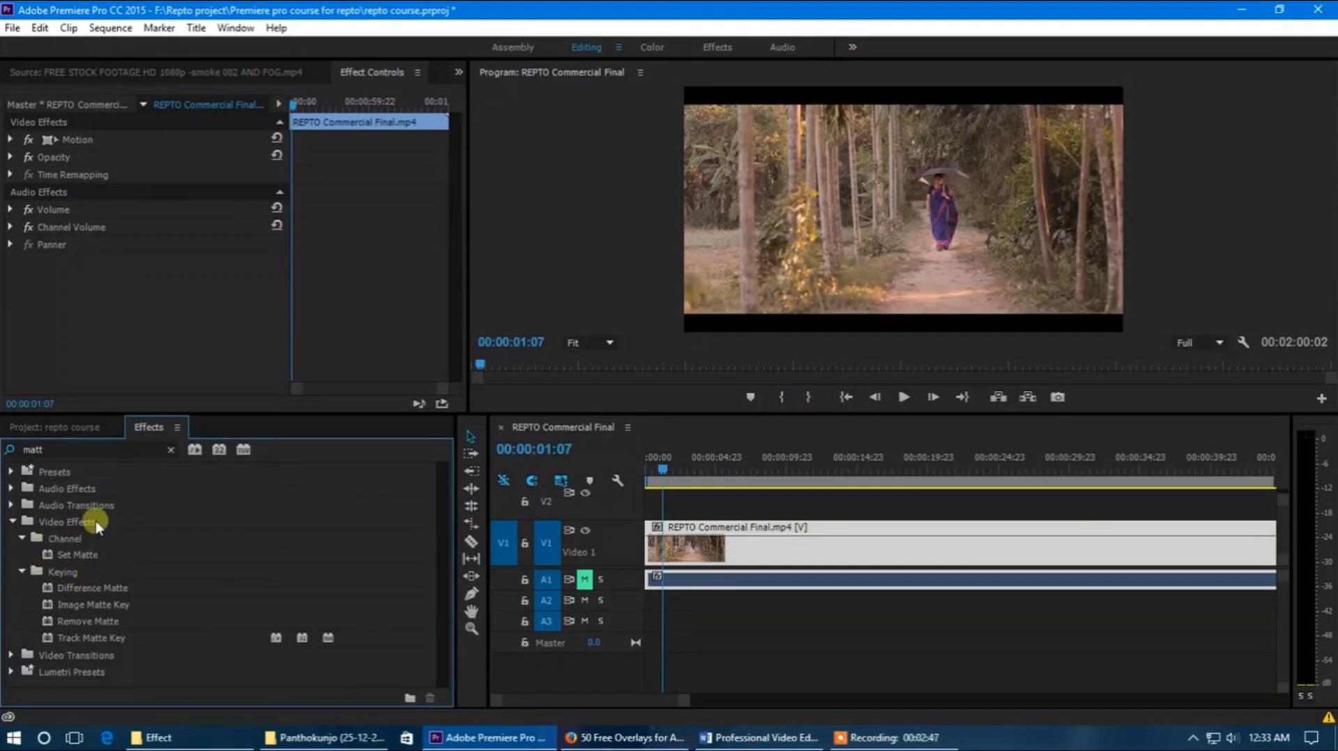
click(70, 453)
key(BackSpace)
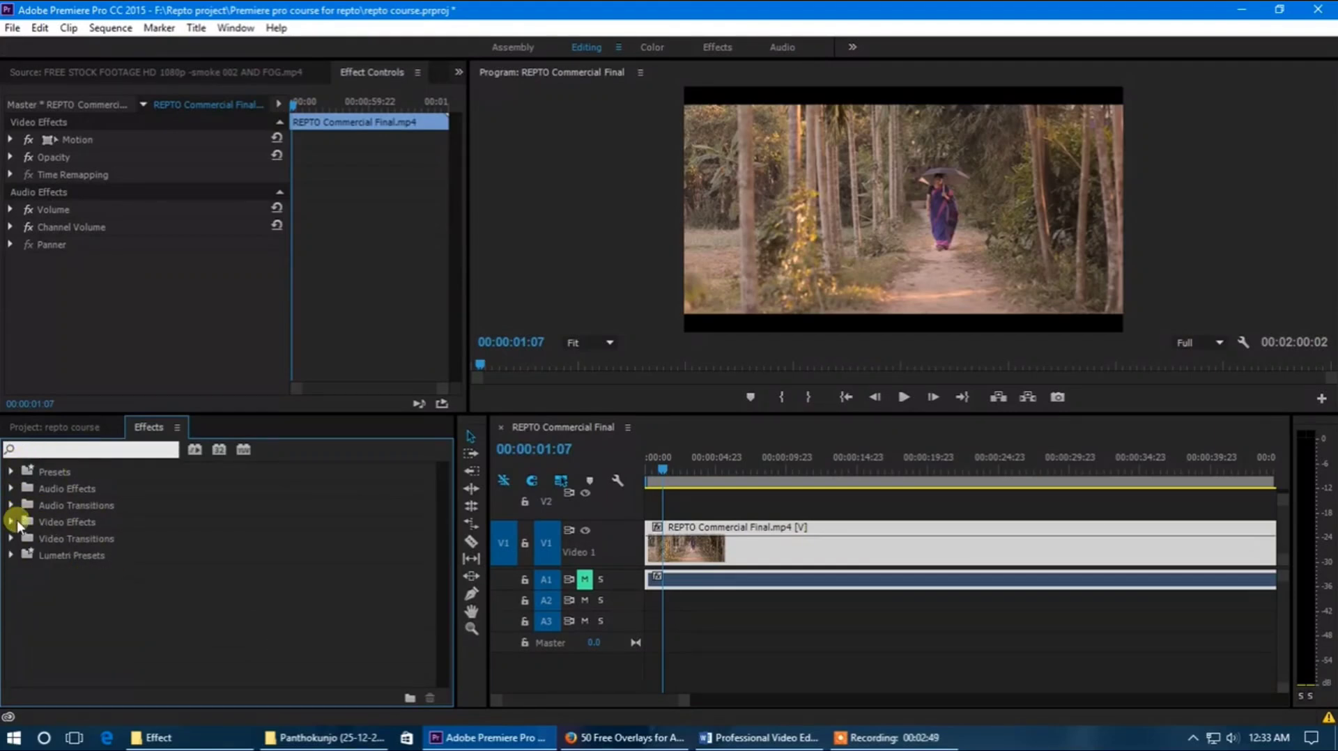
click(12, 522)
scroll(98, 544, down, 4)
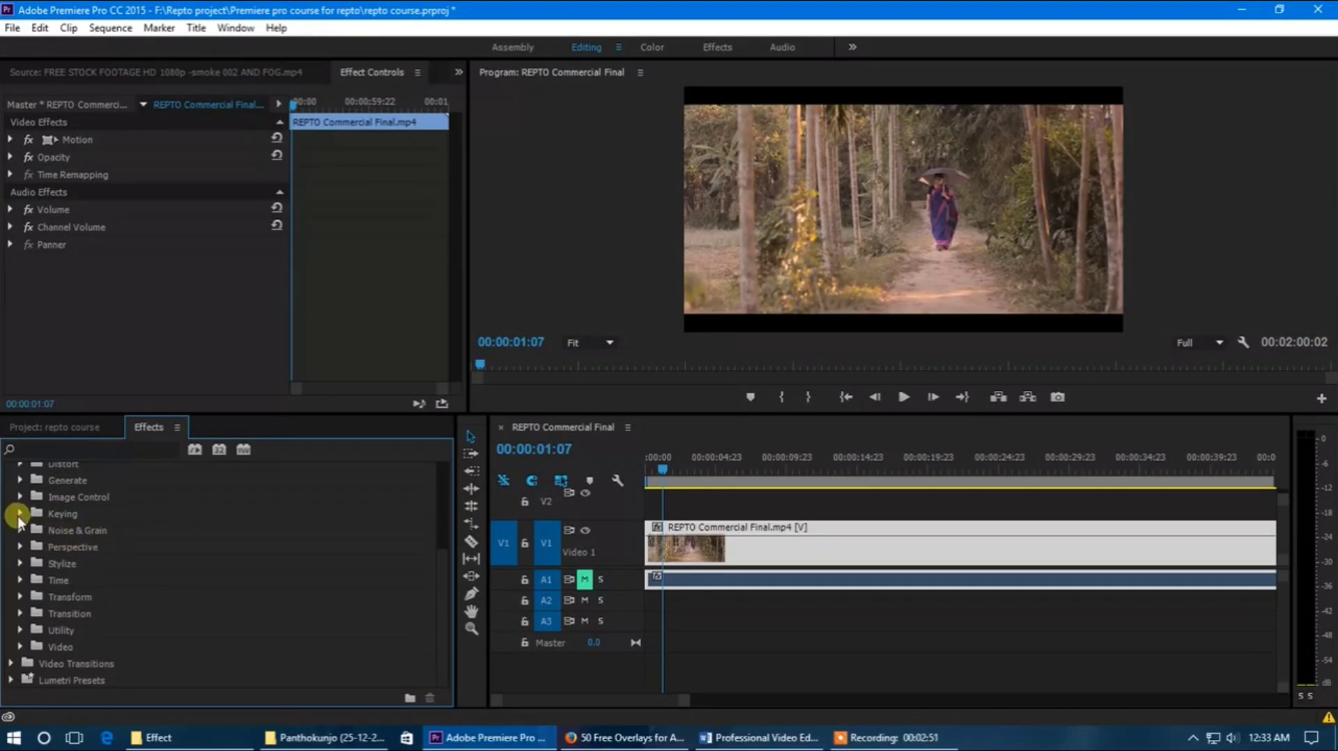
click(19, 516)
scroll(115, 543, down, 1)
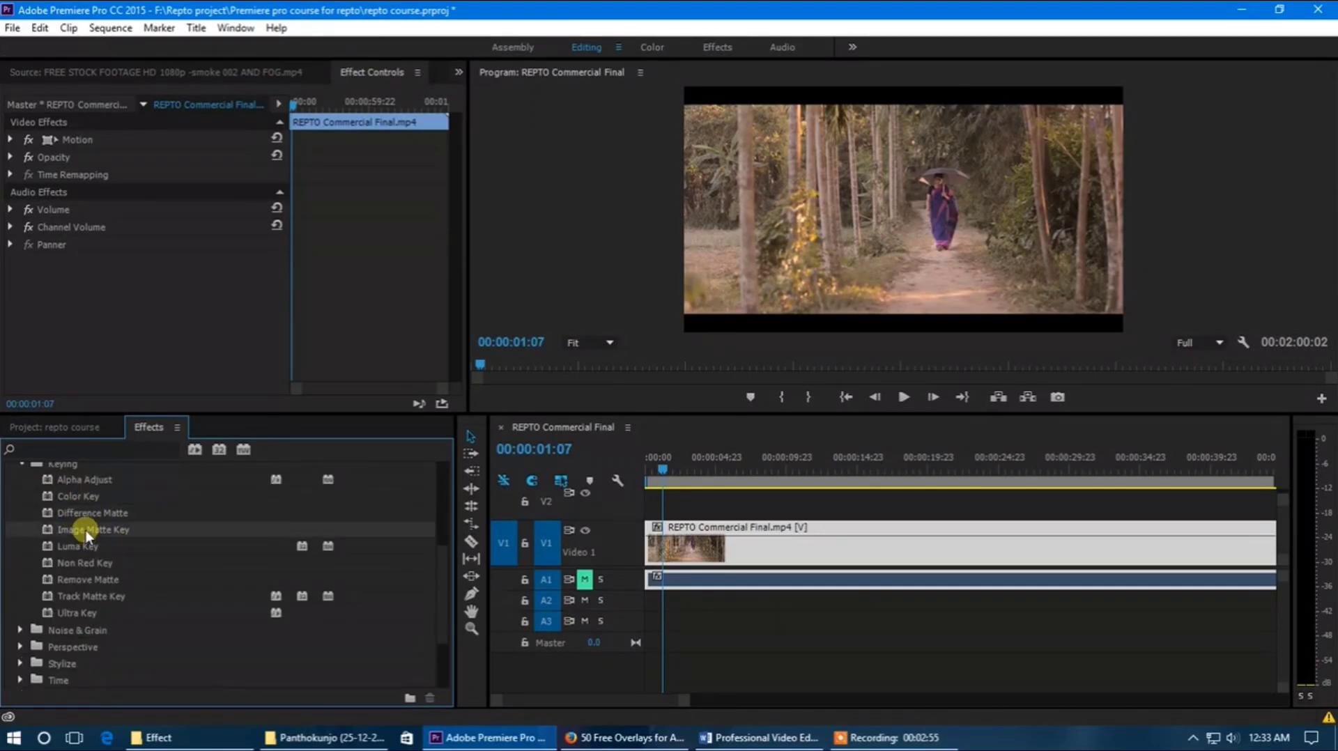
click(82, 549)
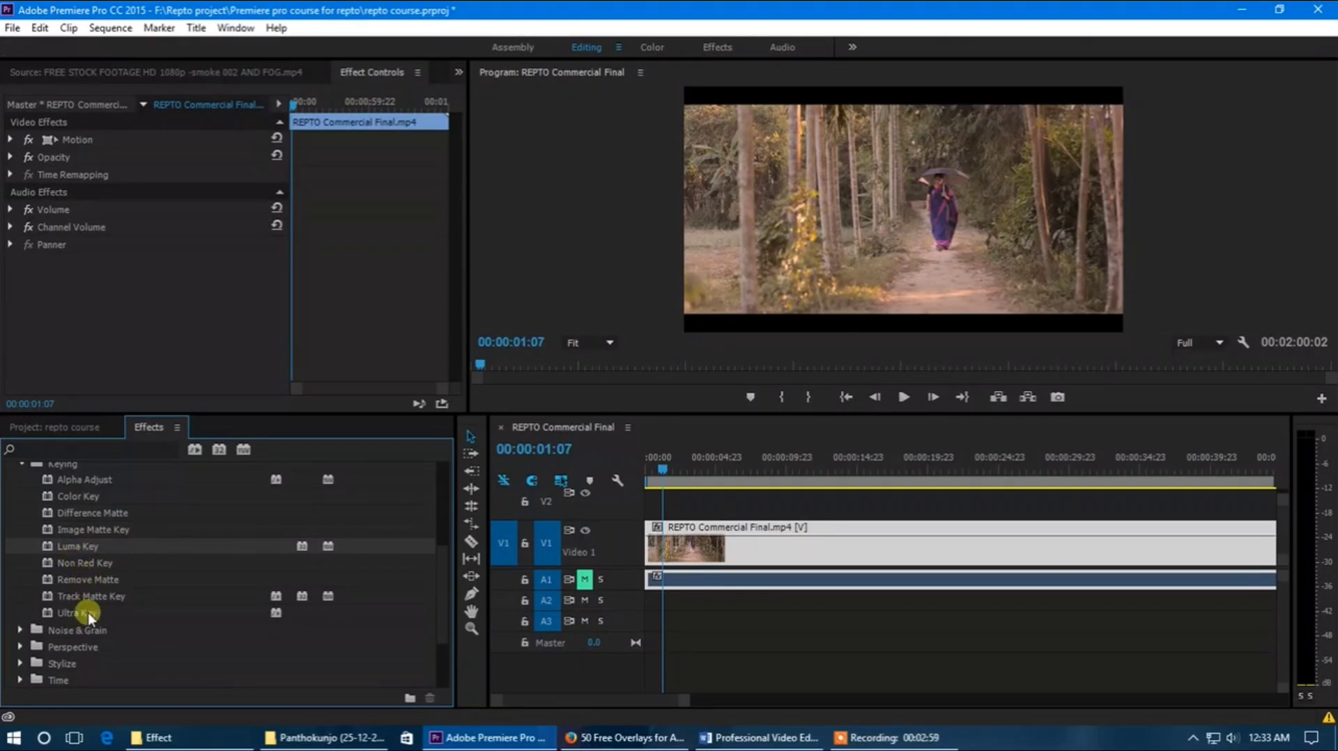
click(97, 581)
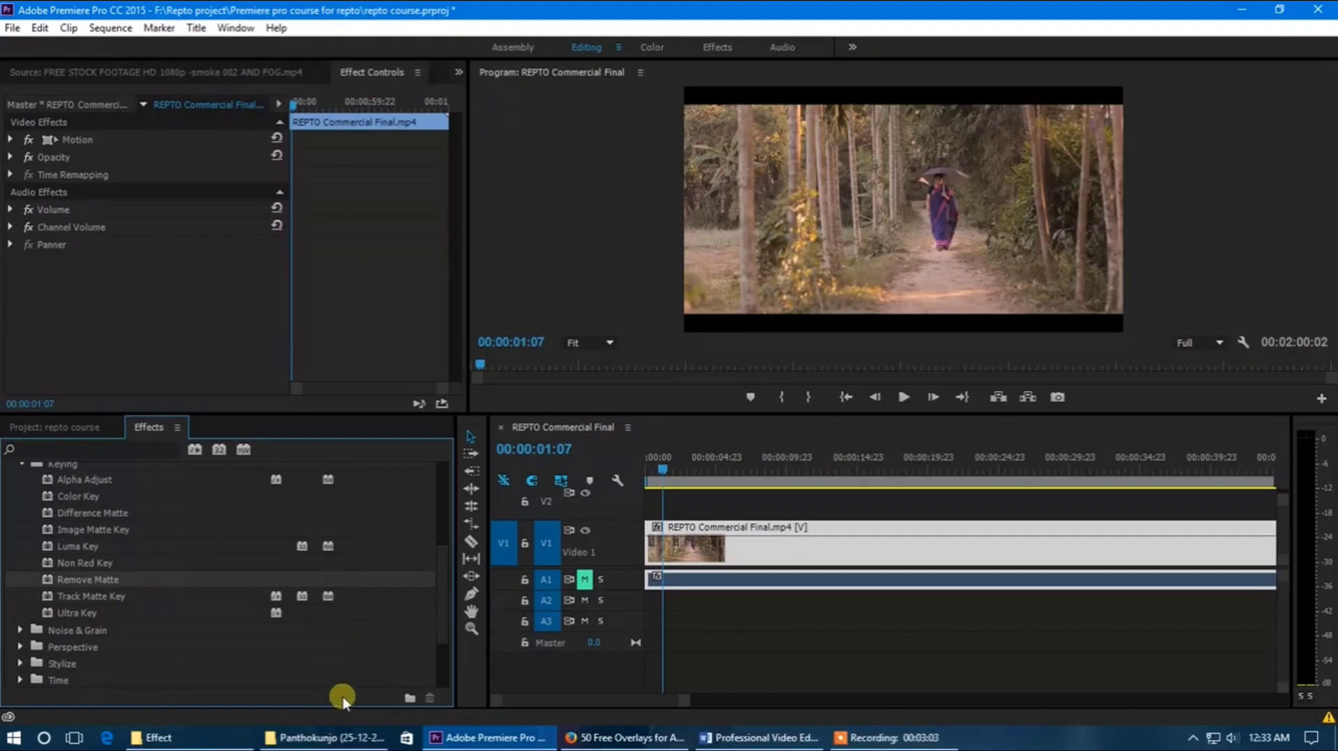
Step: Switch to the Effect folder and preview 4K Grid Matte Effect for your Video Footage.mp4 in KMPlayer, both windowed and full screen
click(199, 734)
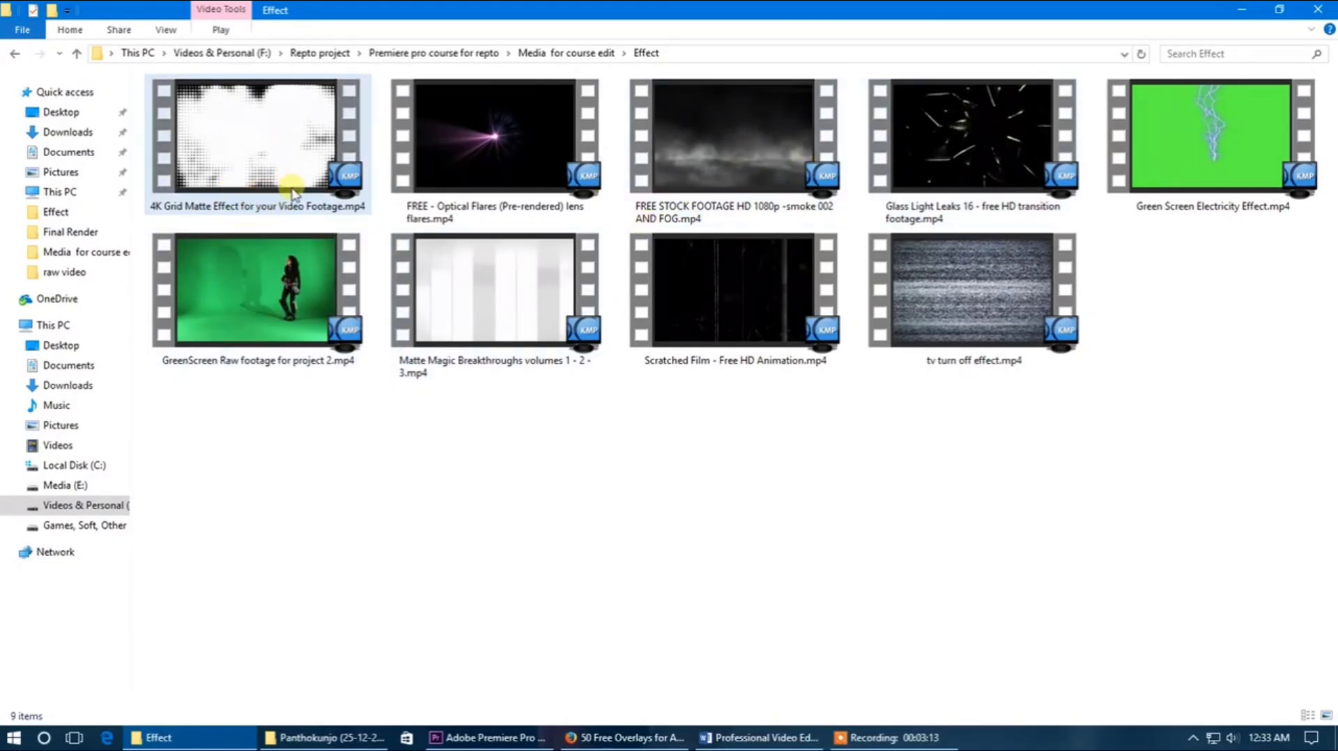
double_click(285, 166)
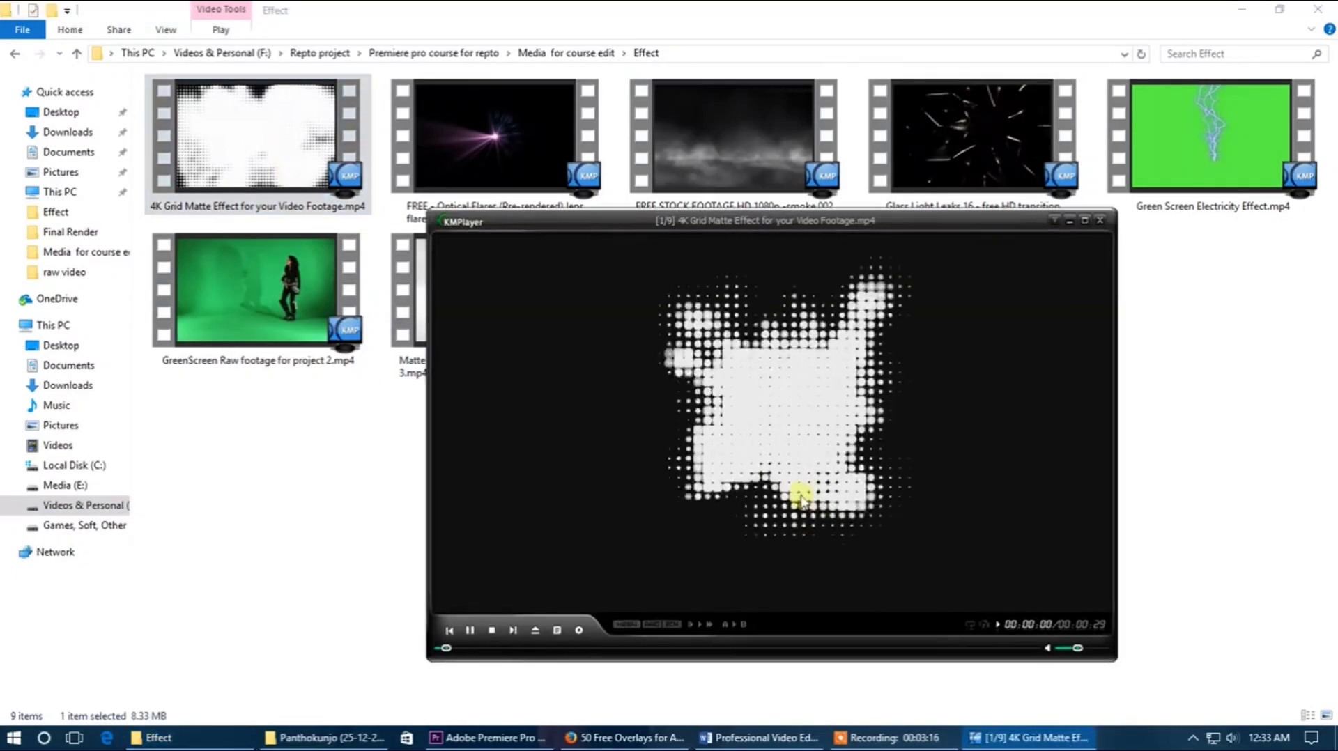
drag(802, 499, 748, 472)
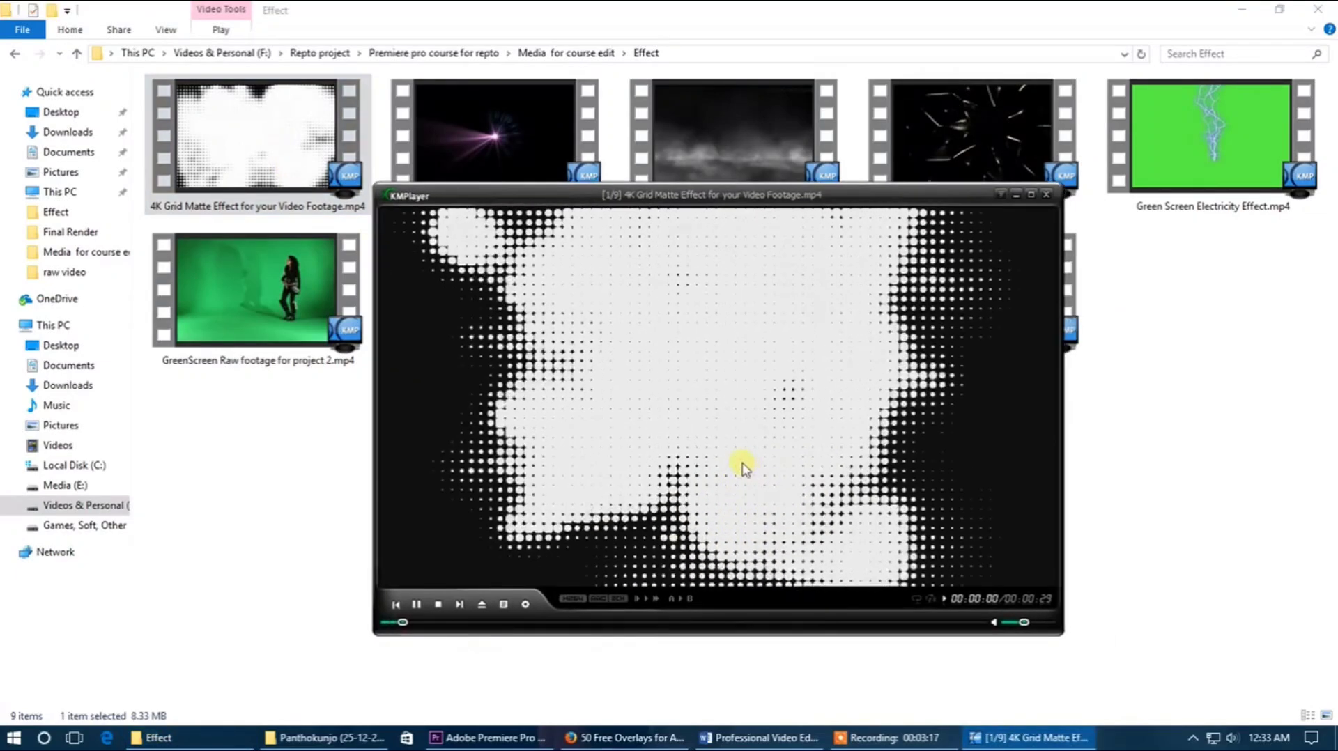
click(438, 605)
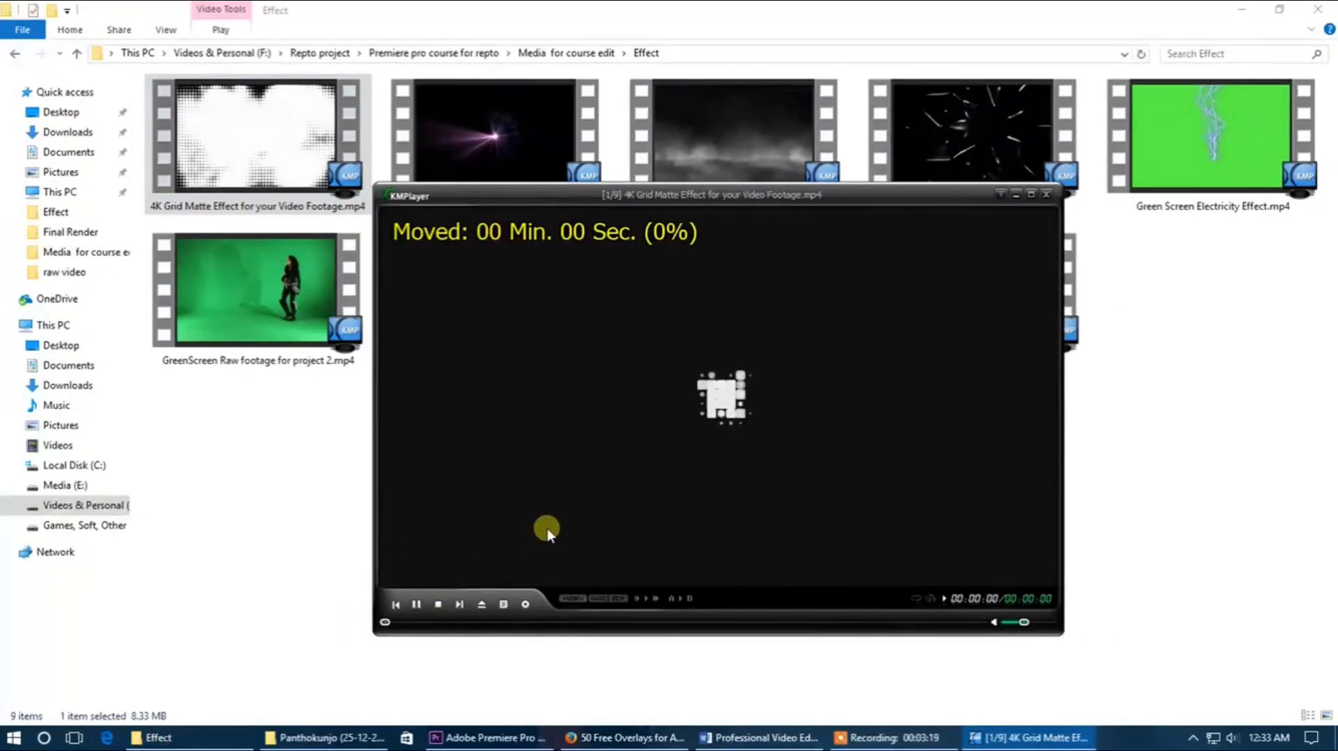
click(417, 605)
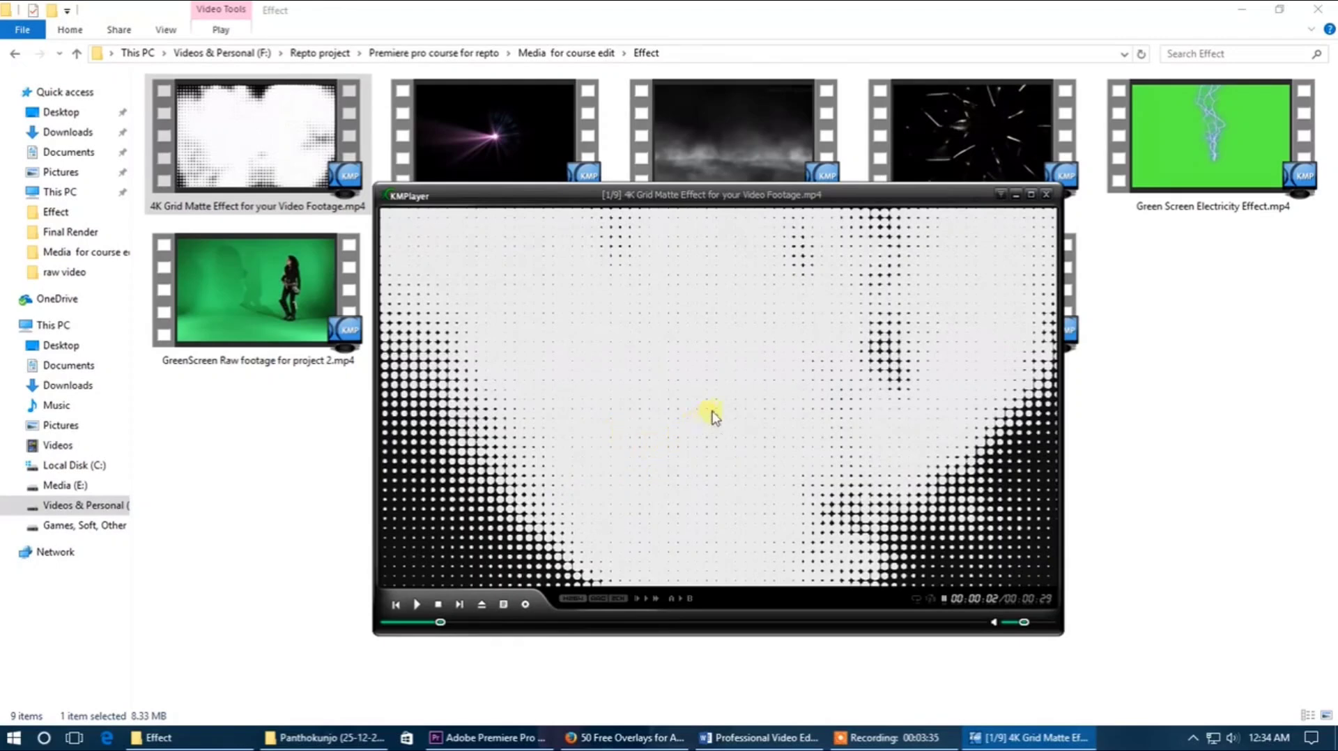
click(418, 606)
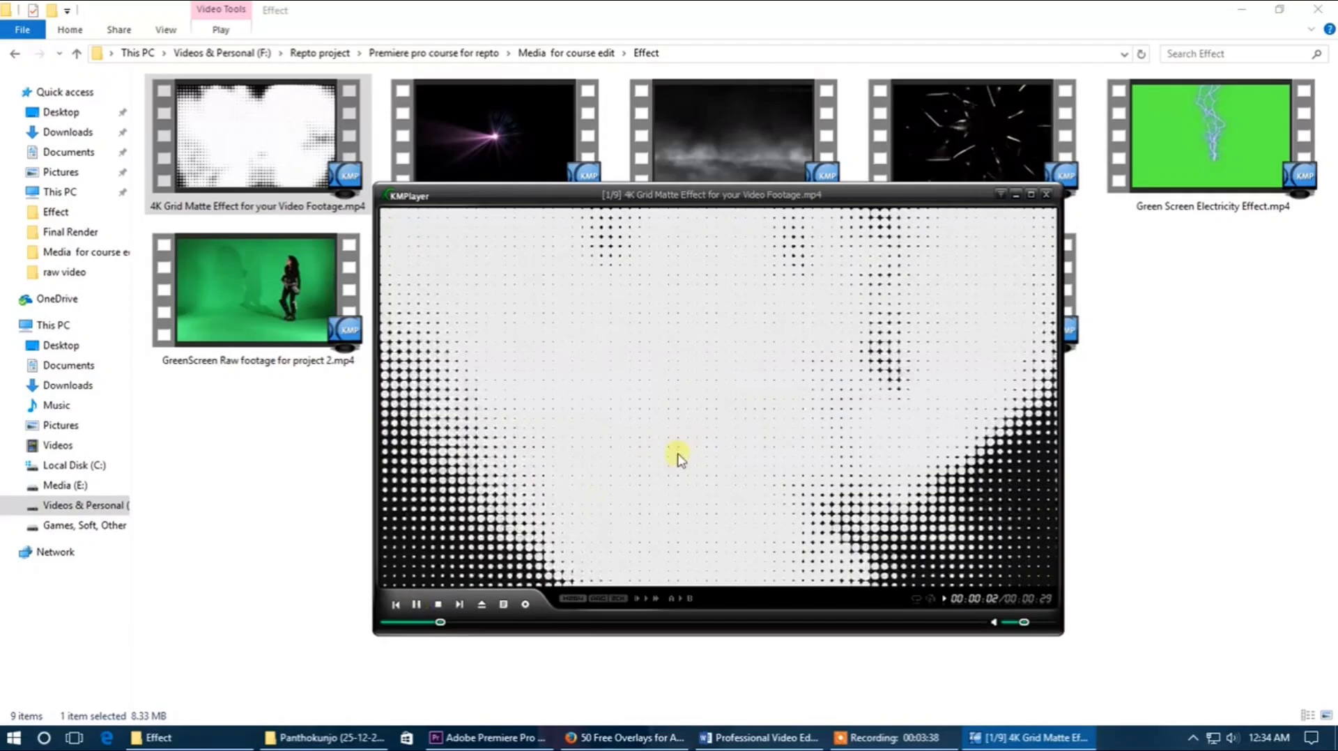
double_click(711, 433)
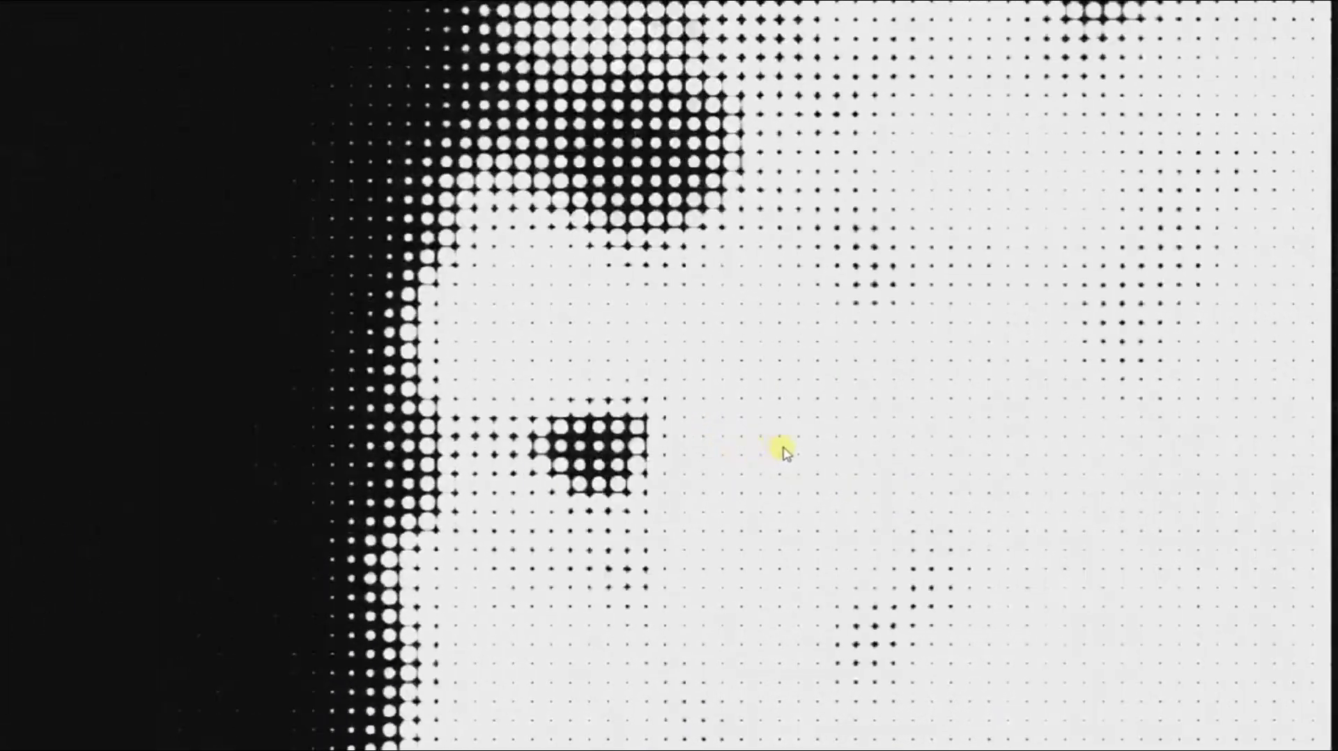
double_click(782, 452)
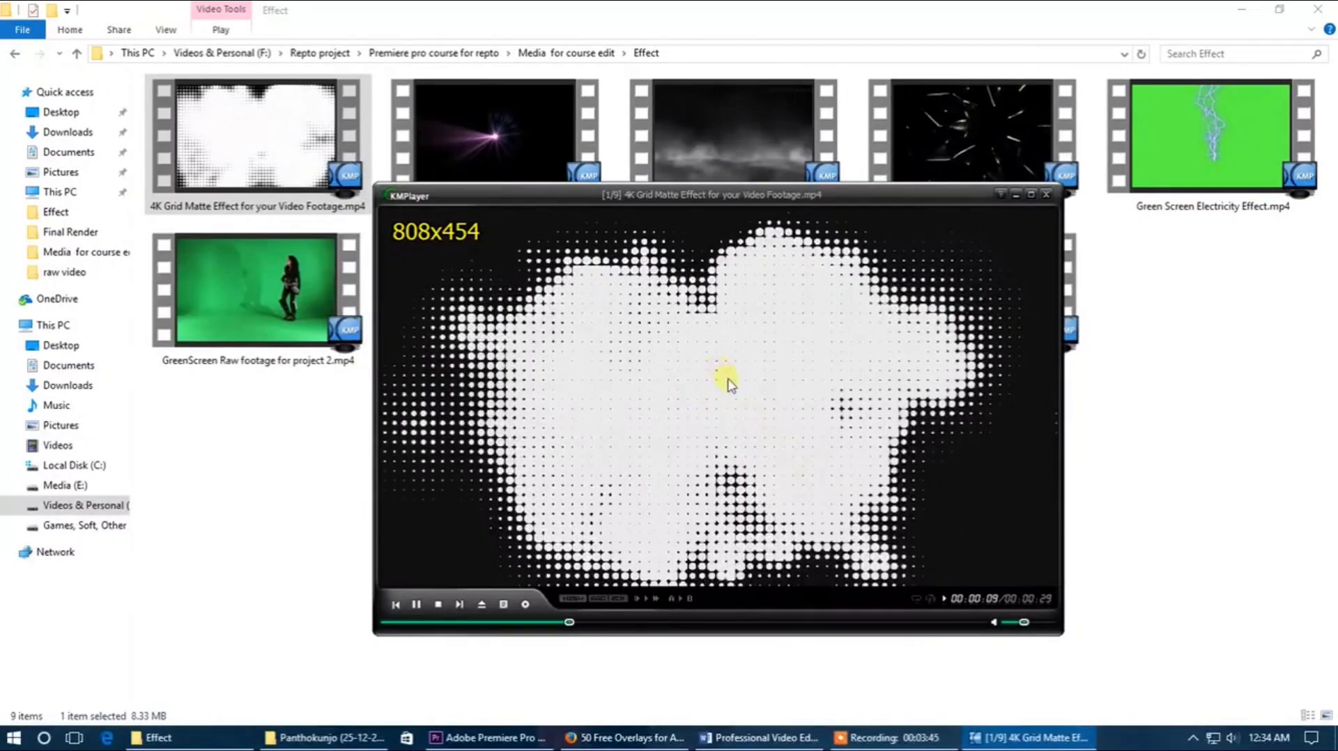
drag(720, 379, 681, 376)
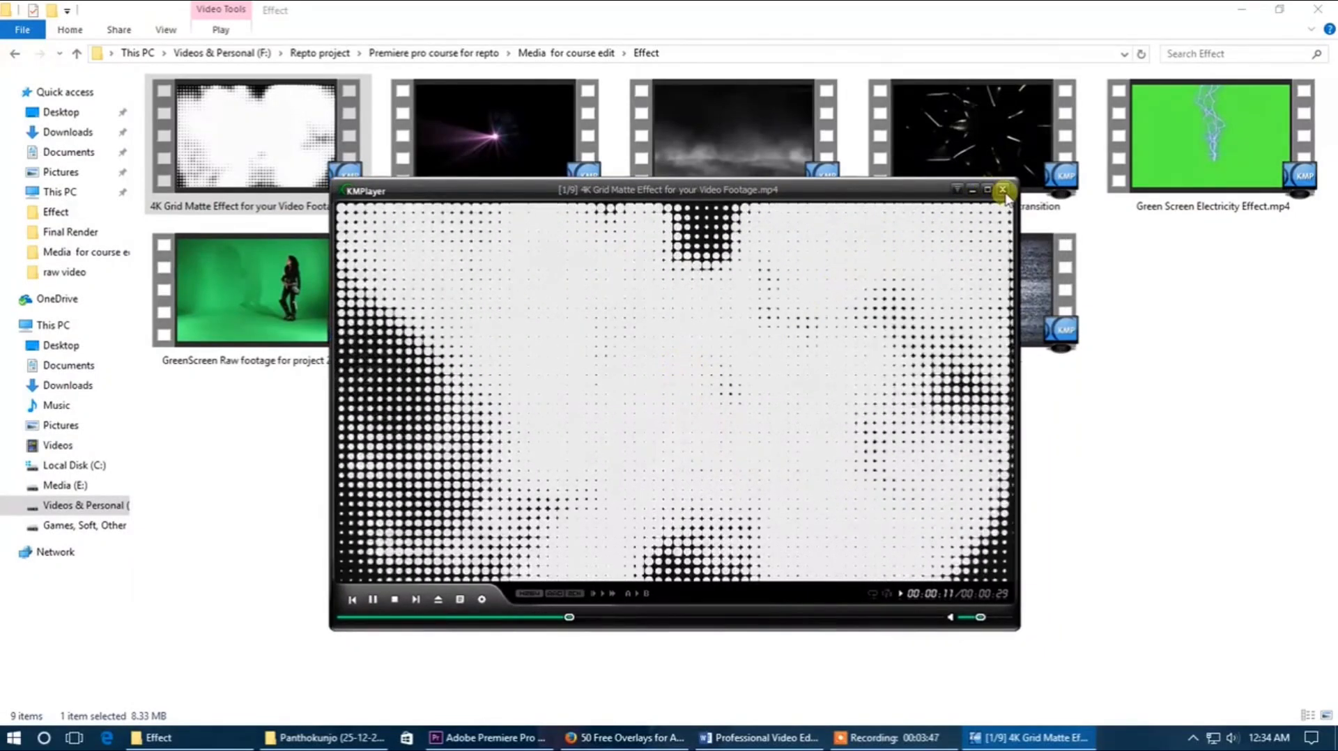
click(1002, 190)
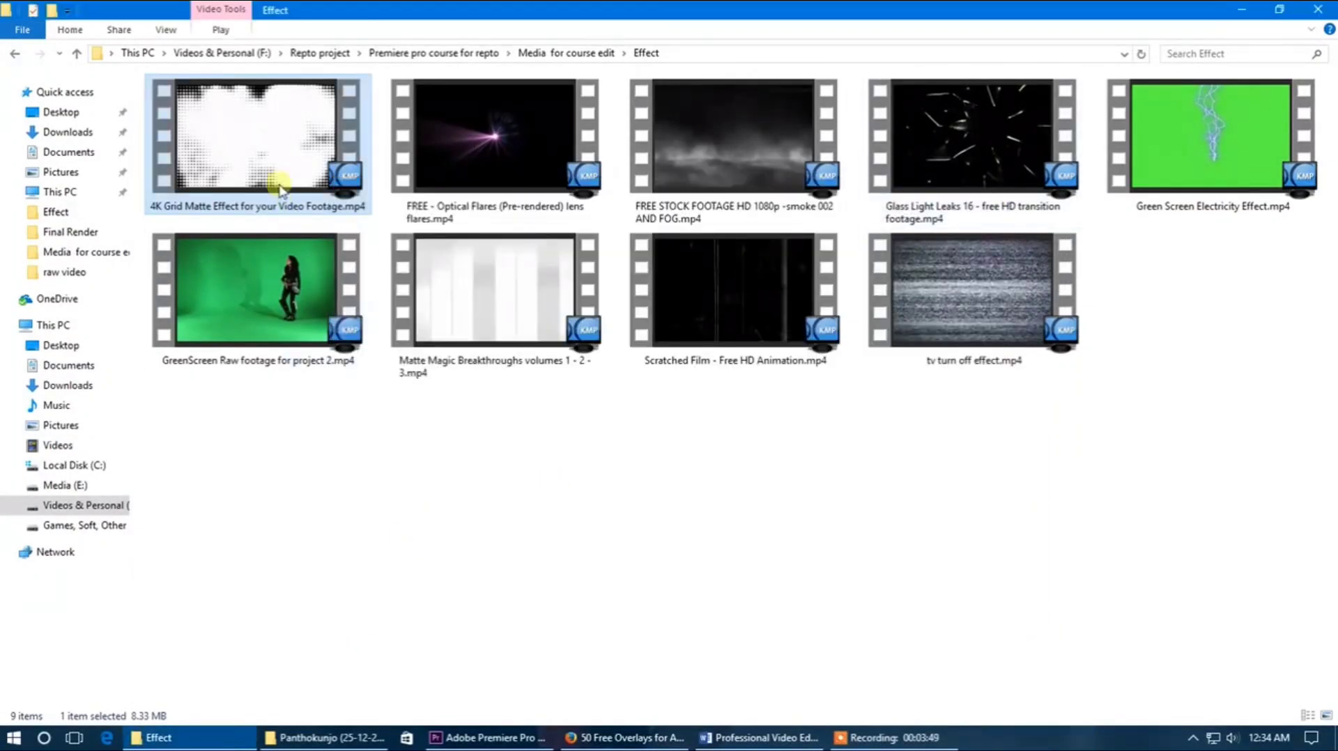
Step: Import 4K Grid Matte Effect for your Video Footage.mp4 into the project and place it on V2 at the start of the sequence
drag(263, 149, 170, 656)
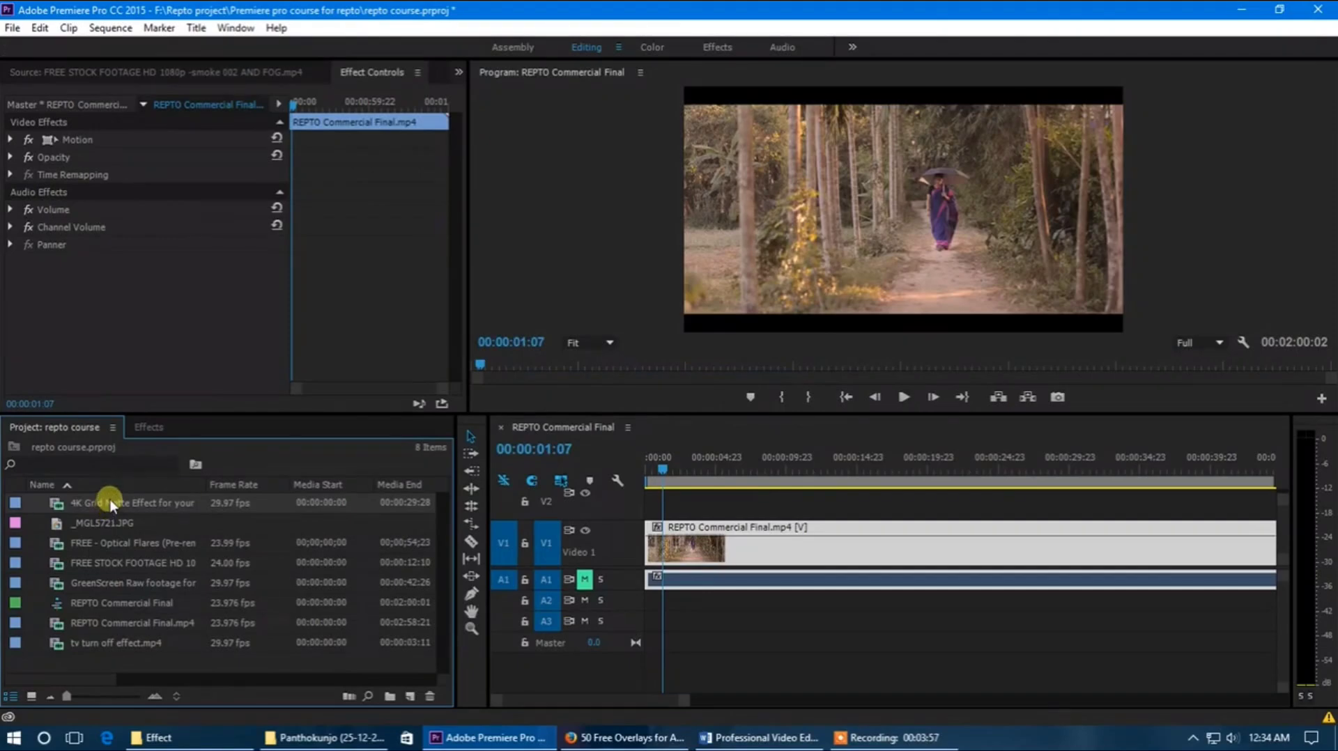
double_click(111, 503)
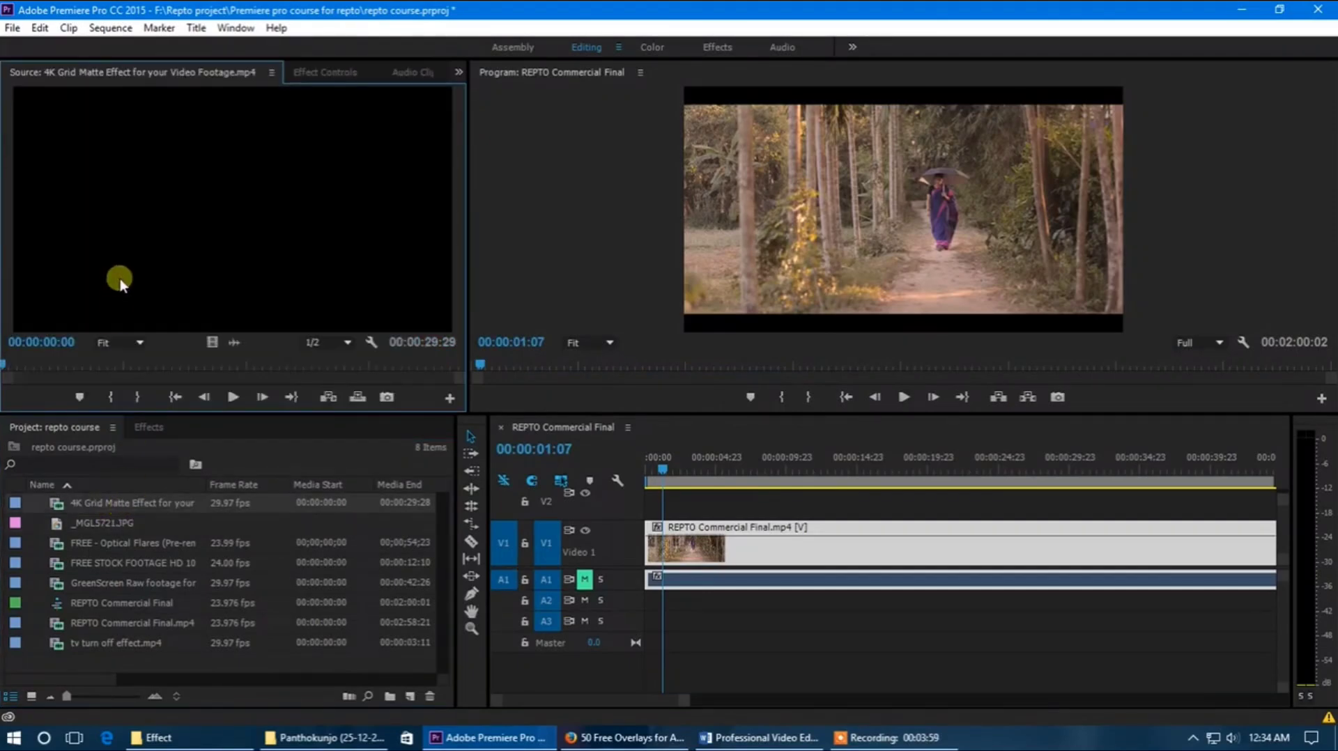
drag(26, 365, 110, 368)
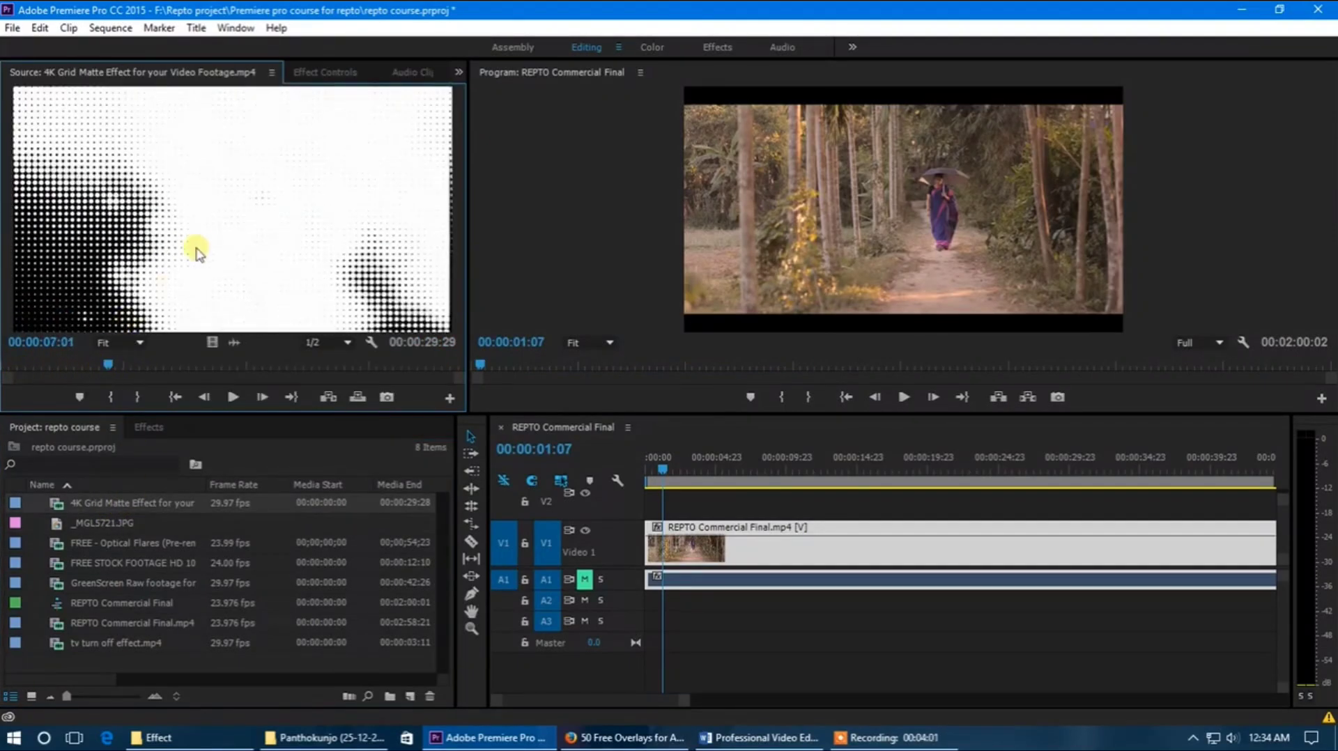
drag(589, 417, 284, 215)
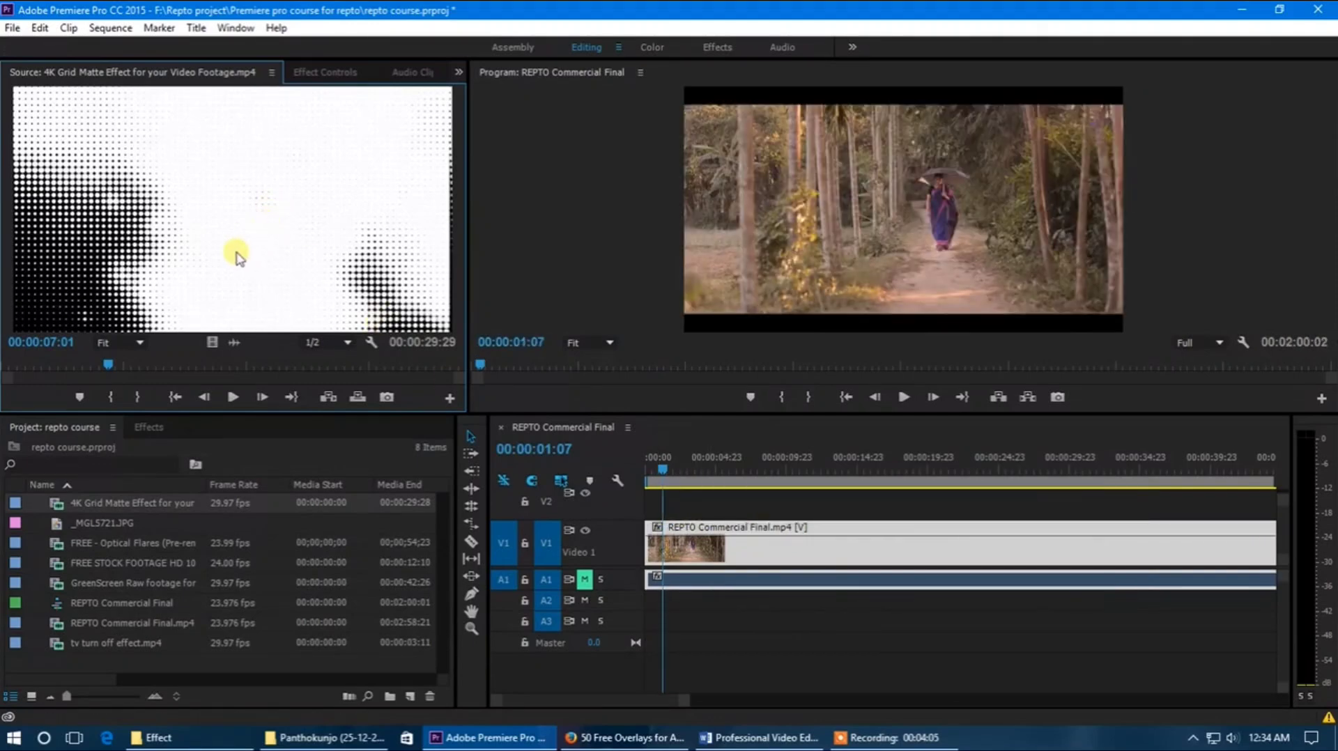
drag(399, 411, 626, 545)
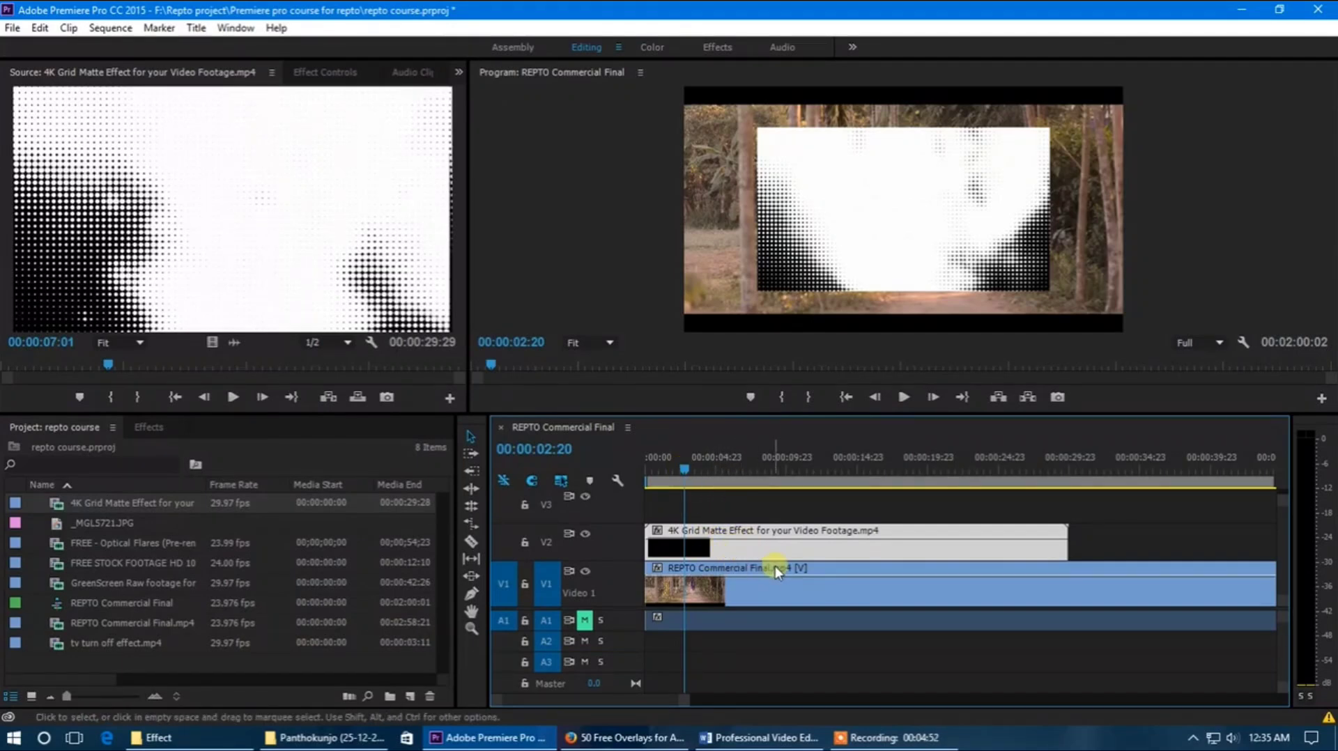
Step: Restack the clips with REPTO Commercial Final.mp4 on V2 above the grid matte clip on V1, and enlarge track V2
click(738, 591)
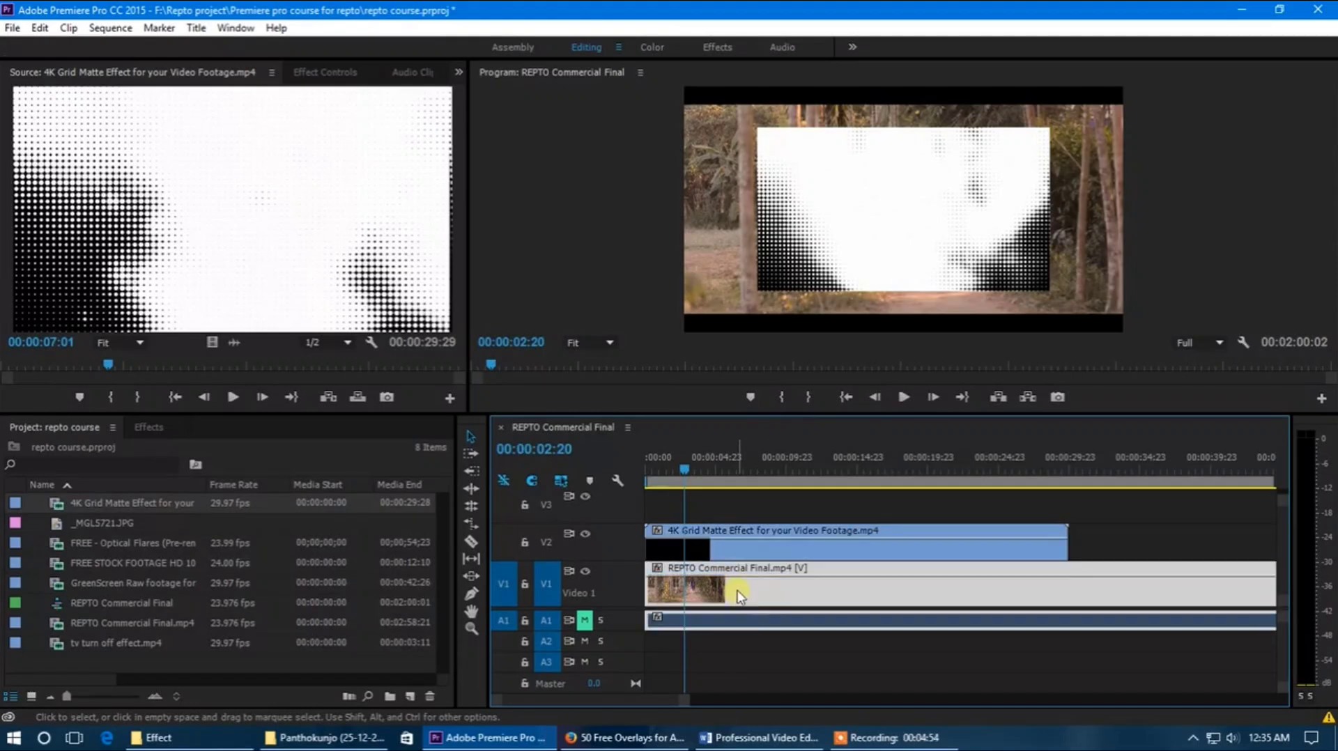
drag(734, 570, 733, 493)
click(723, 557)
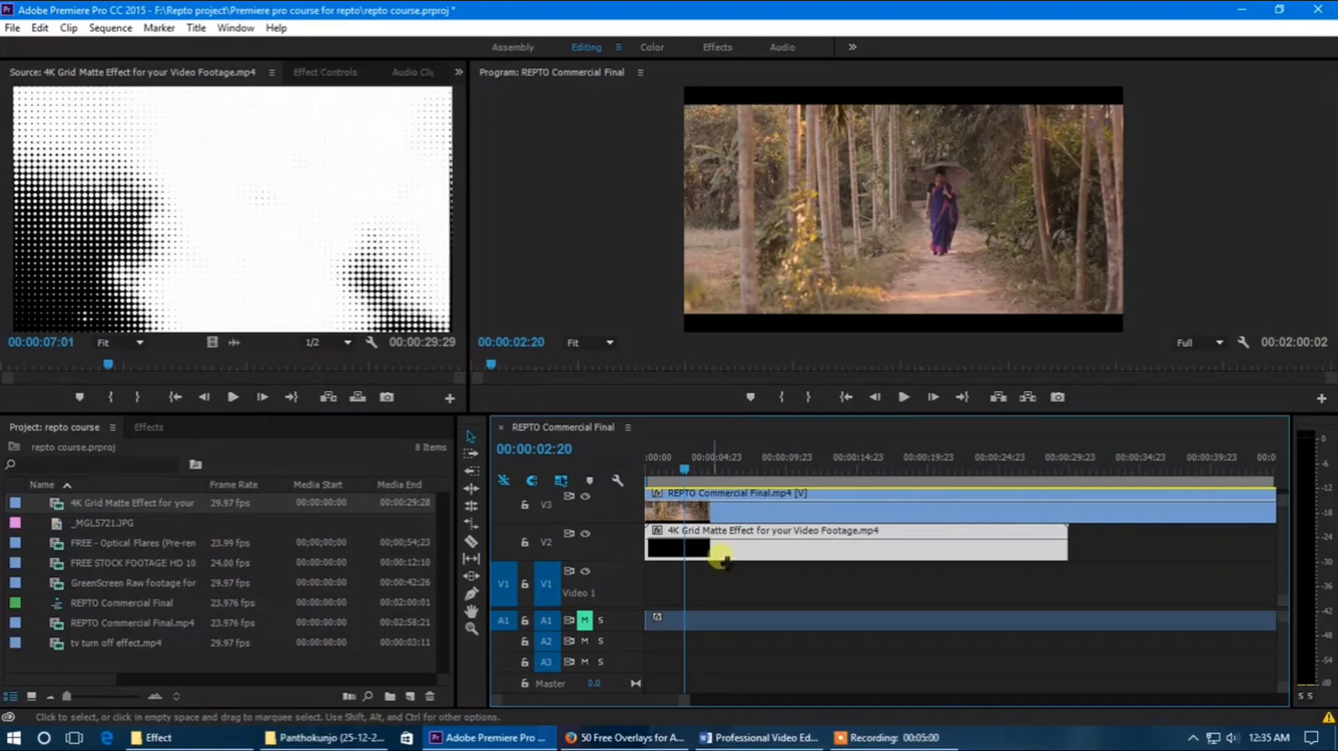
mouse_move(744, 546)
mouse_down()
mouse_move(746, 588)
mouse_move(741, 547)
mouse_move(725, 551)
mouse_up()
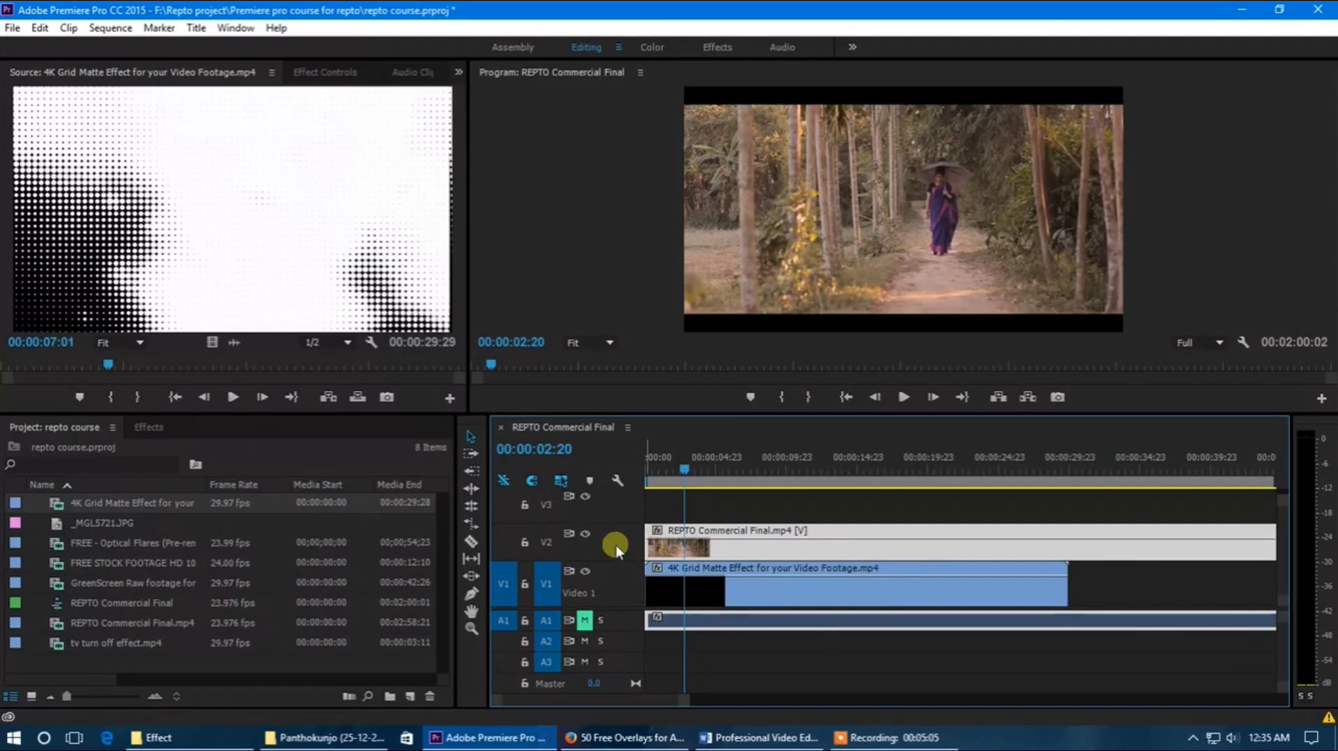
scroll(625, 572, down, 3)
scroll(619, 582, up, 2)
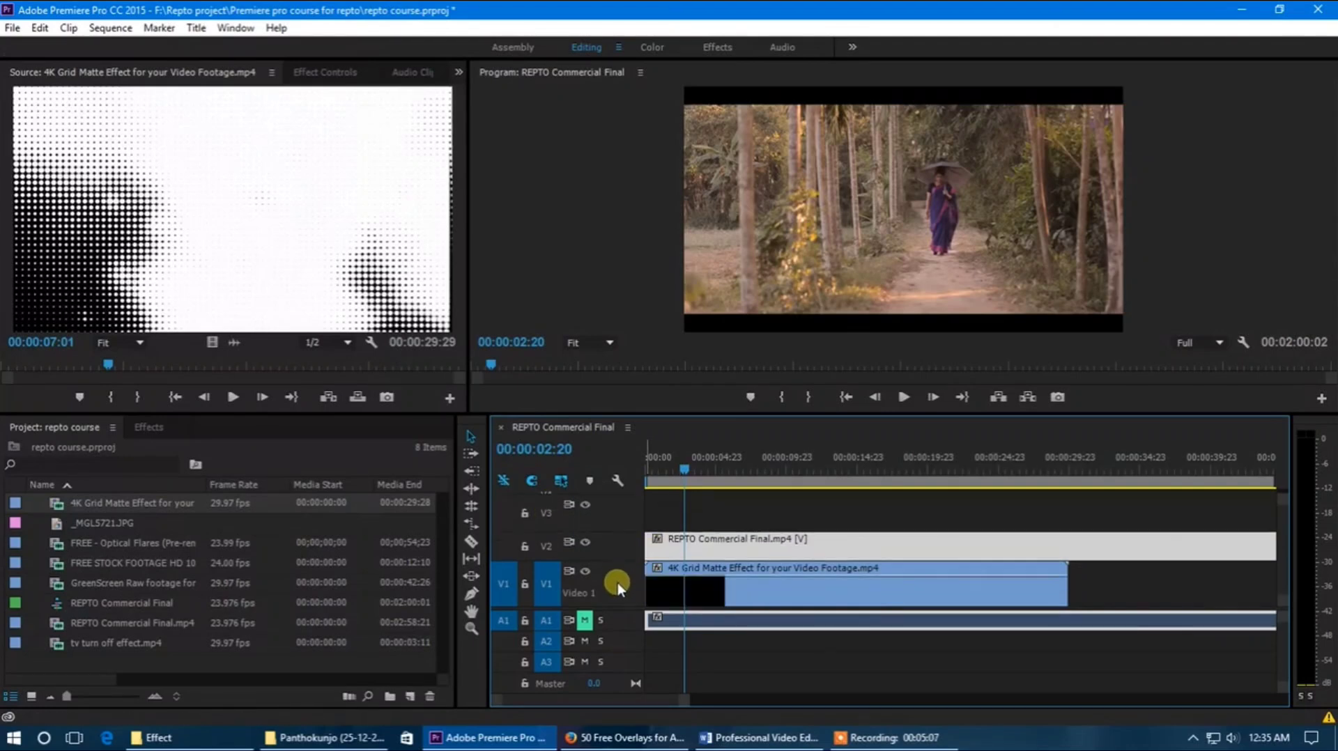
scroll(614, 539, up, 3)
Step: Apply the Track Matte Key effect to the 4K Grid Matte Effect clip on V1
click(697, 605)
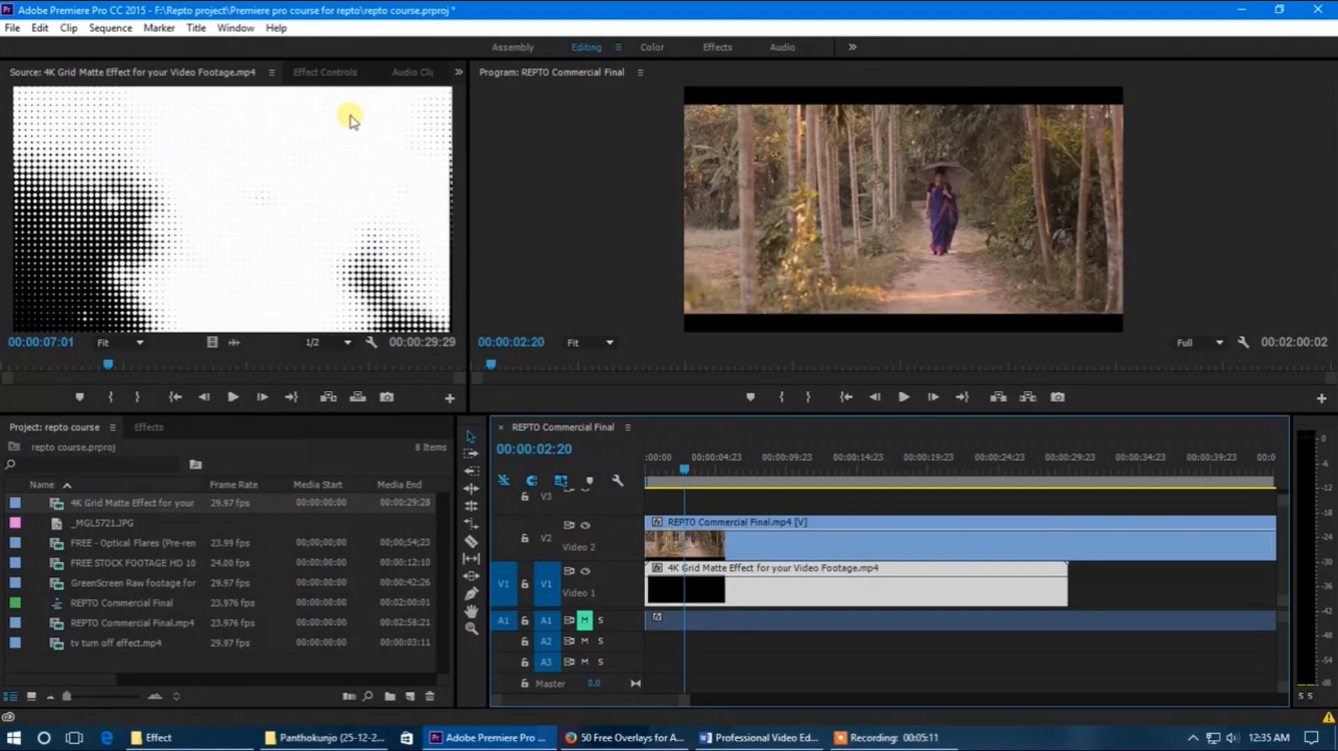
click(145, 428)
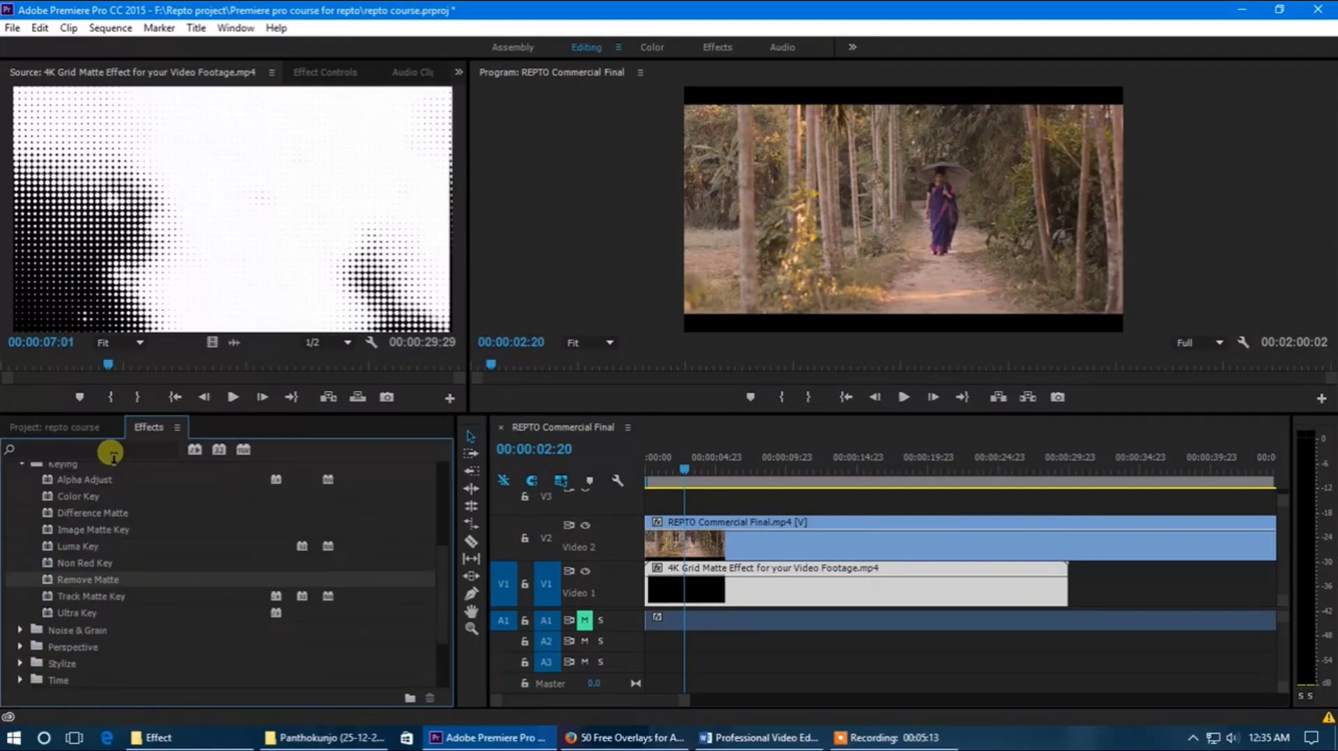
click(77, 597)
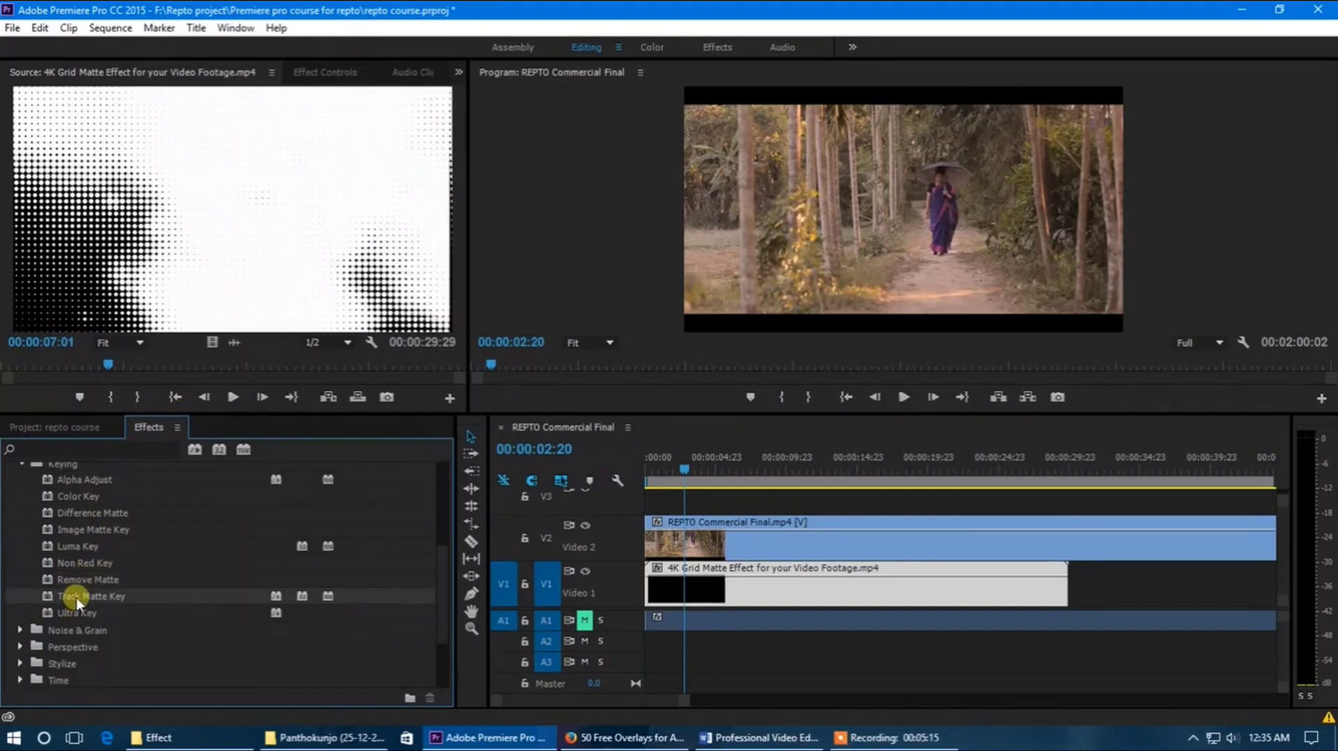
drag(412, 581, 822, 608)
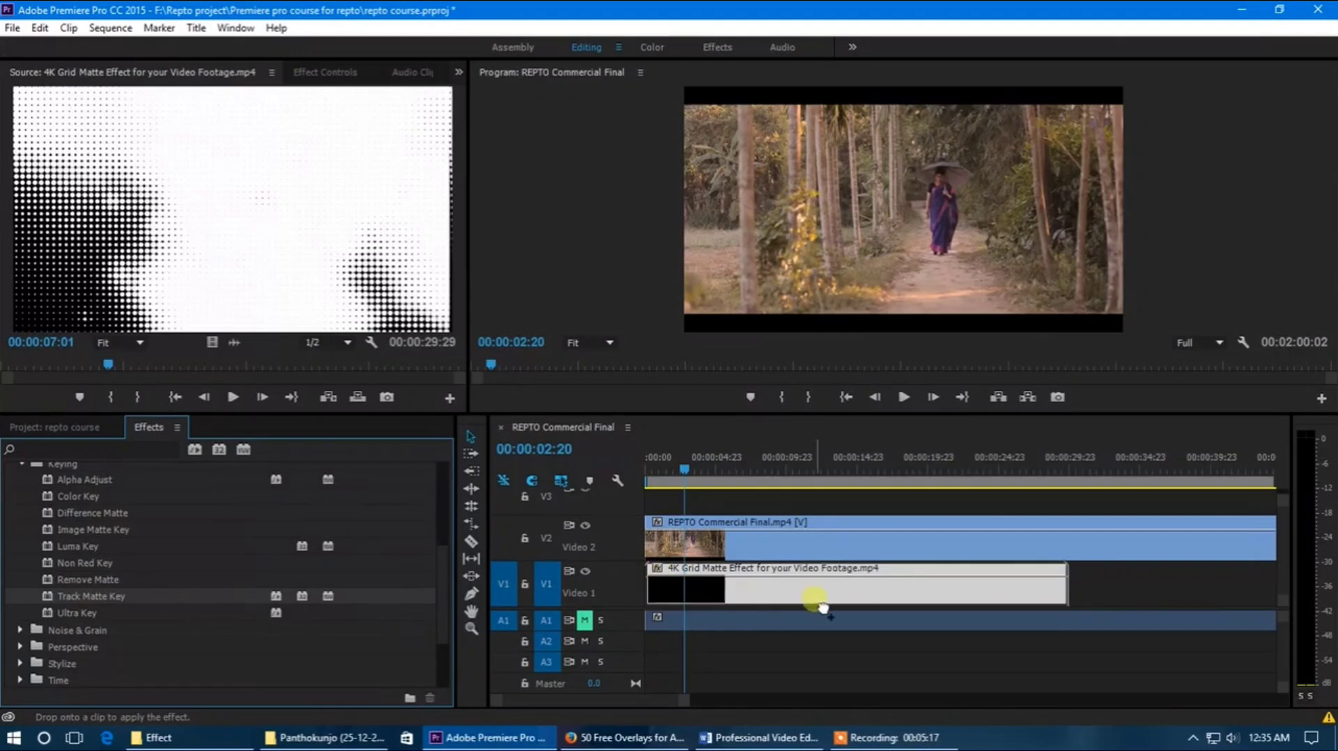
mouse_move(692, 601)
mouse_down()
mouse_move(726, 604)
mouse_move(714, 591)
mouse_up()
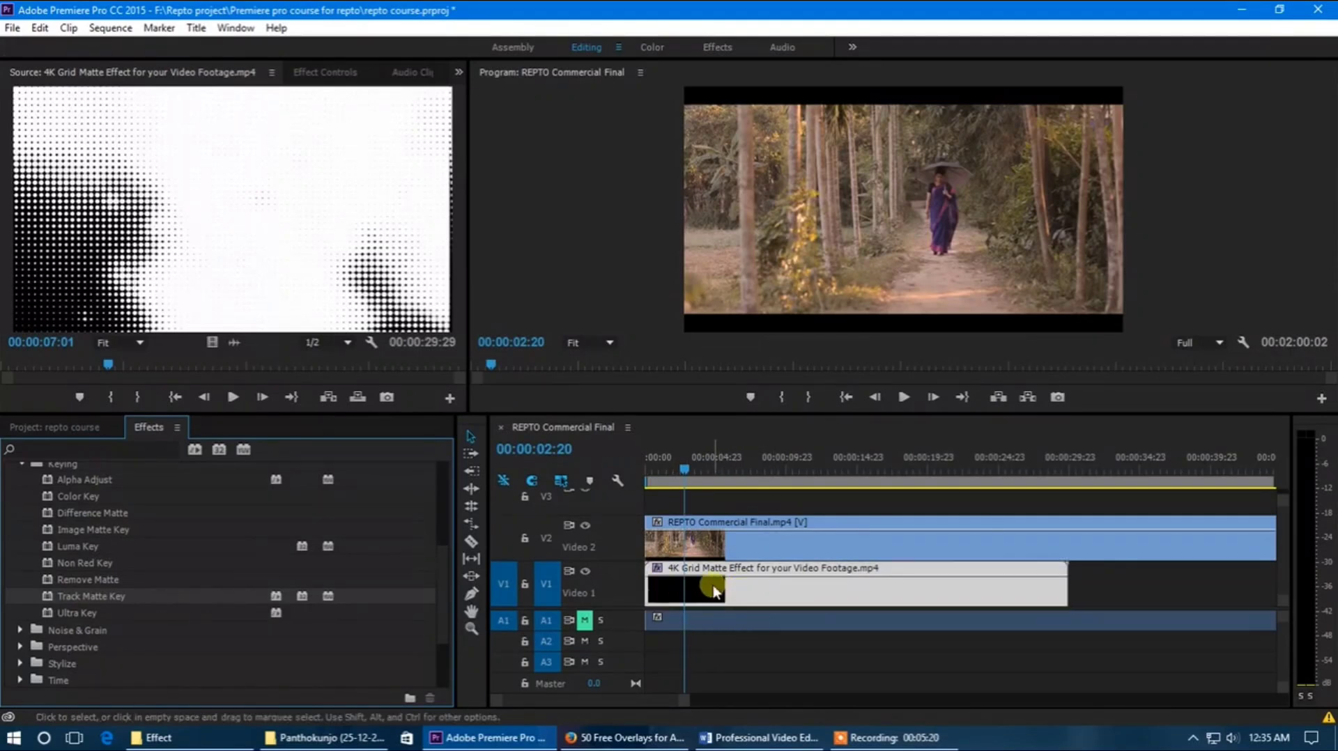
Step: Display the grid matte clip's effect controls and examine the Matte and Composite Using settings of Track Matte Key
click(315, 71)
click(752, 596)
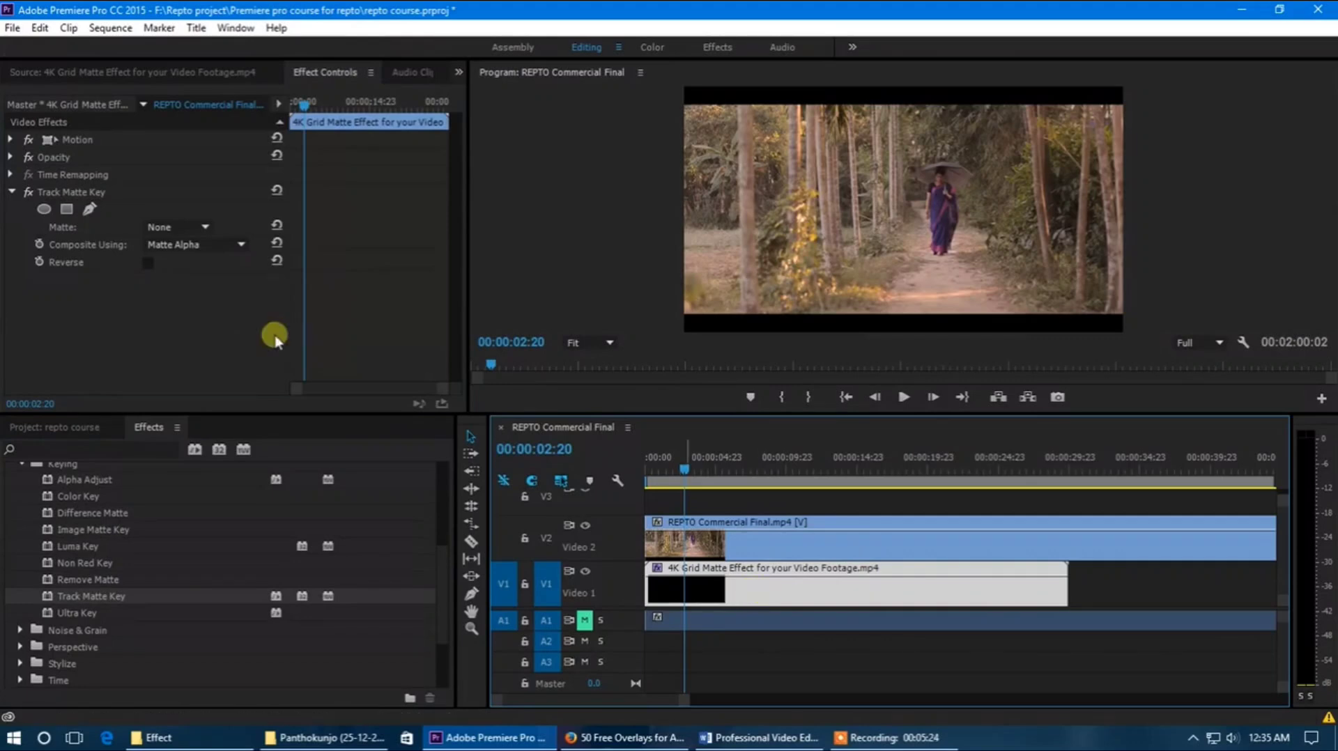
click(84, 198)
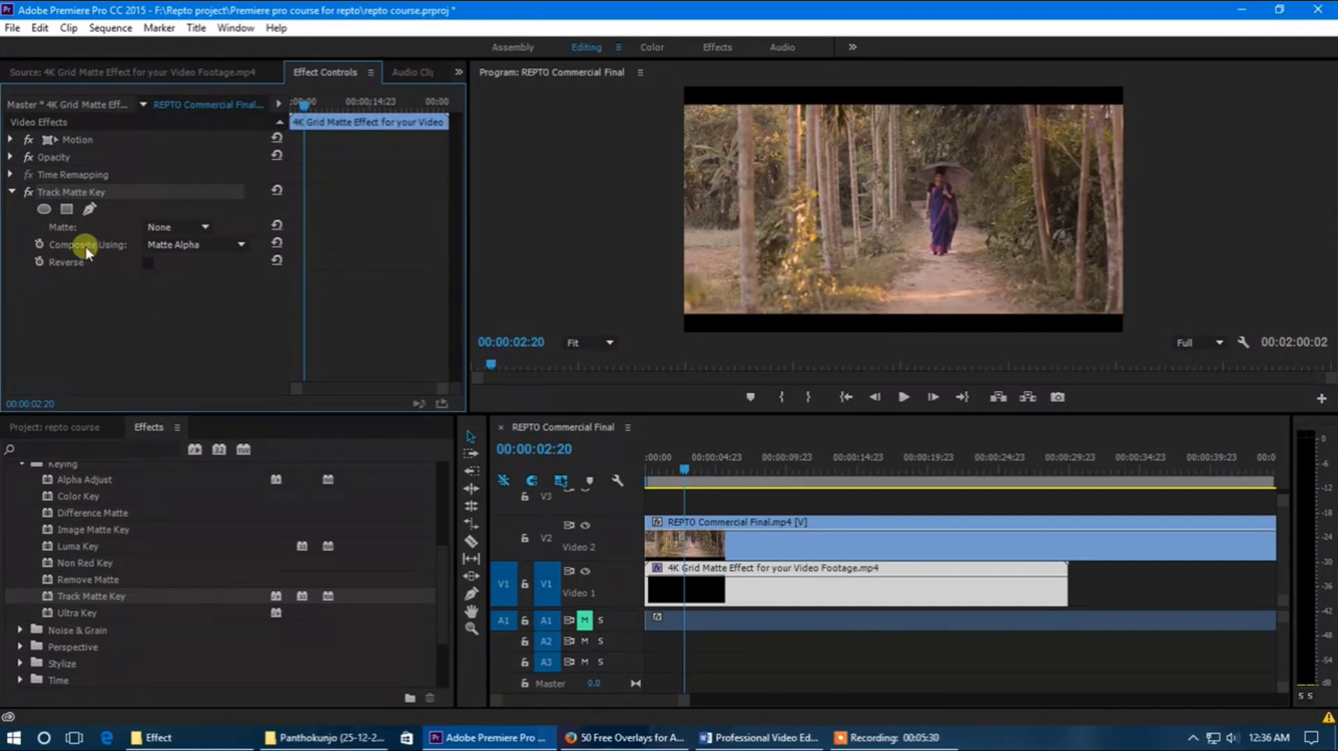
click(728, 598)
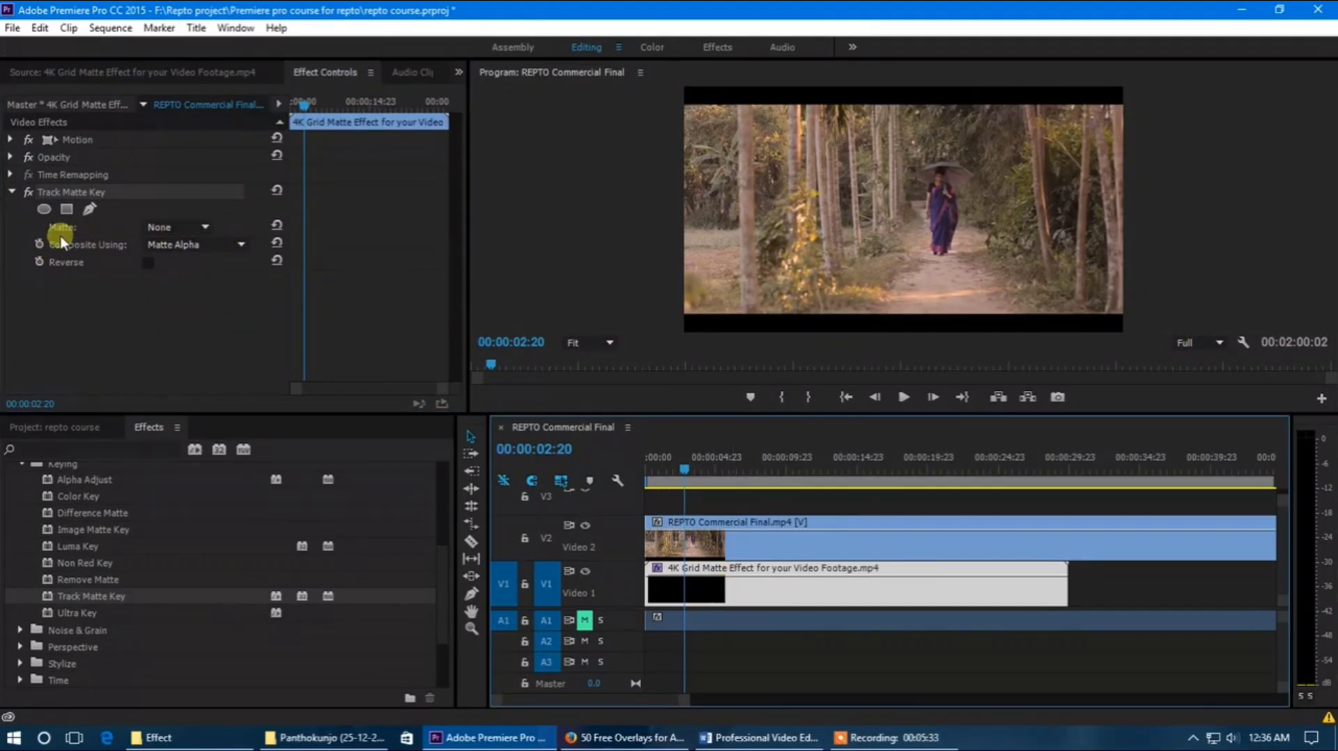
Step: Collapse track V2, enlarge the timeline area and give the video tracks more room so V1 to V5 all fit
click(186, 226)
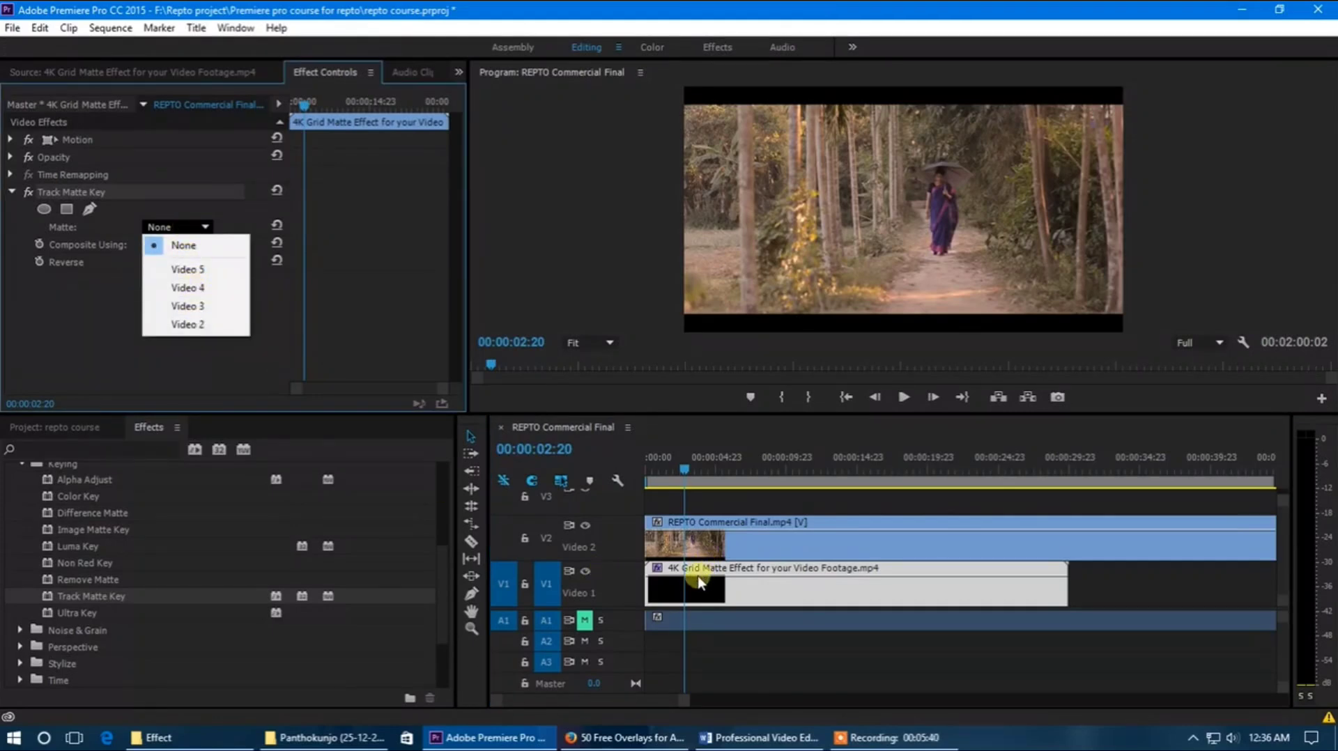
click(712, 509)
double_click(596, 554)
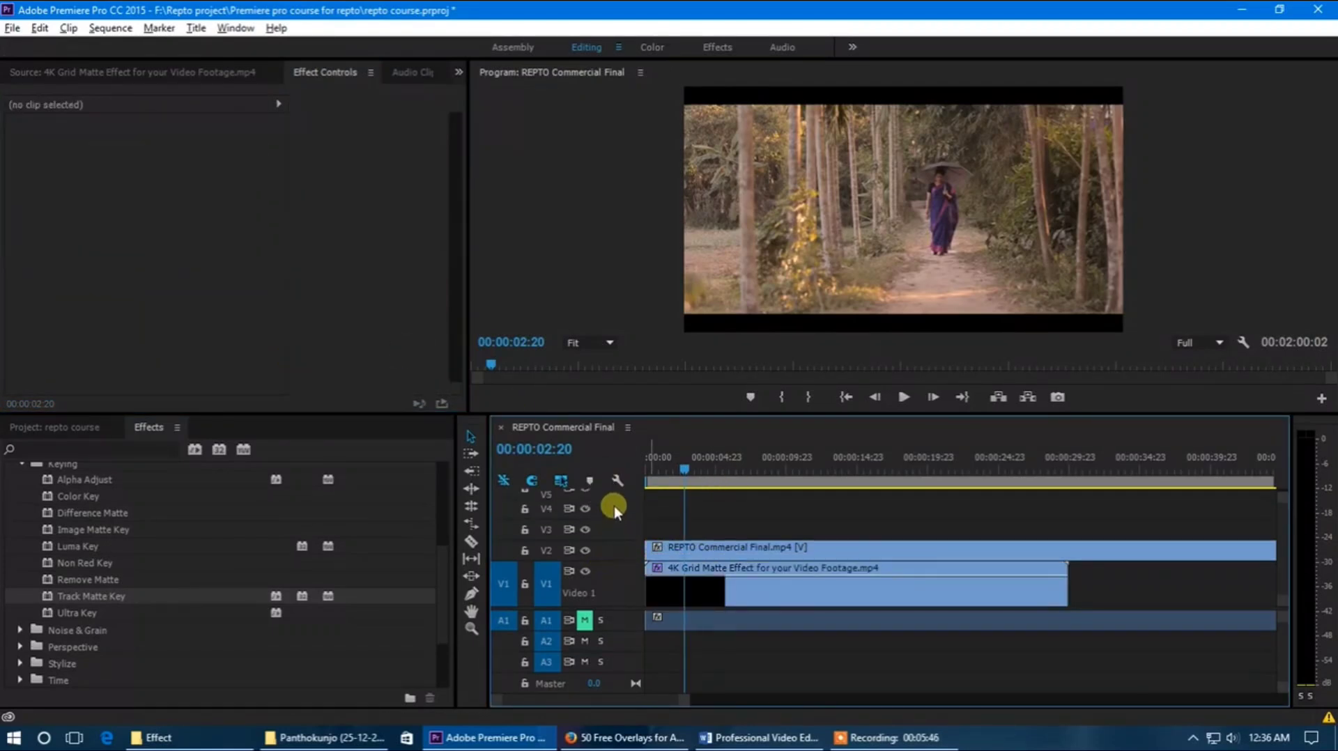
drag(665, 412, 664, 380)
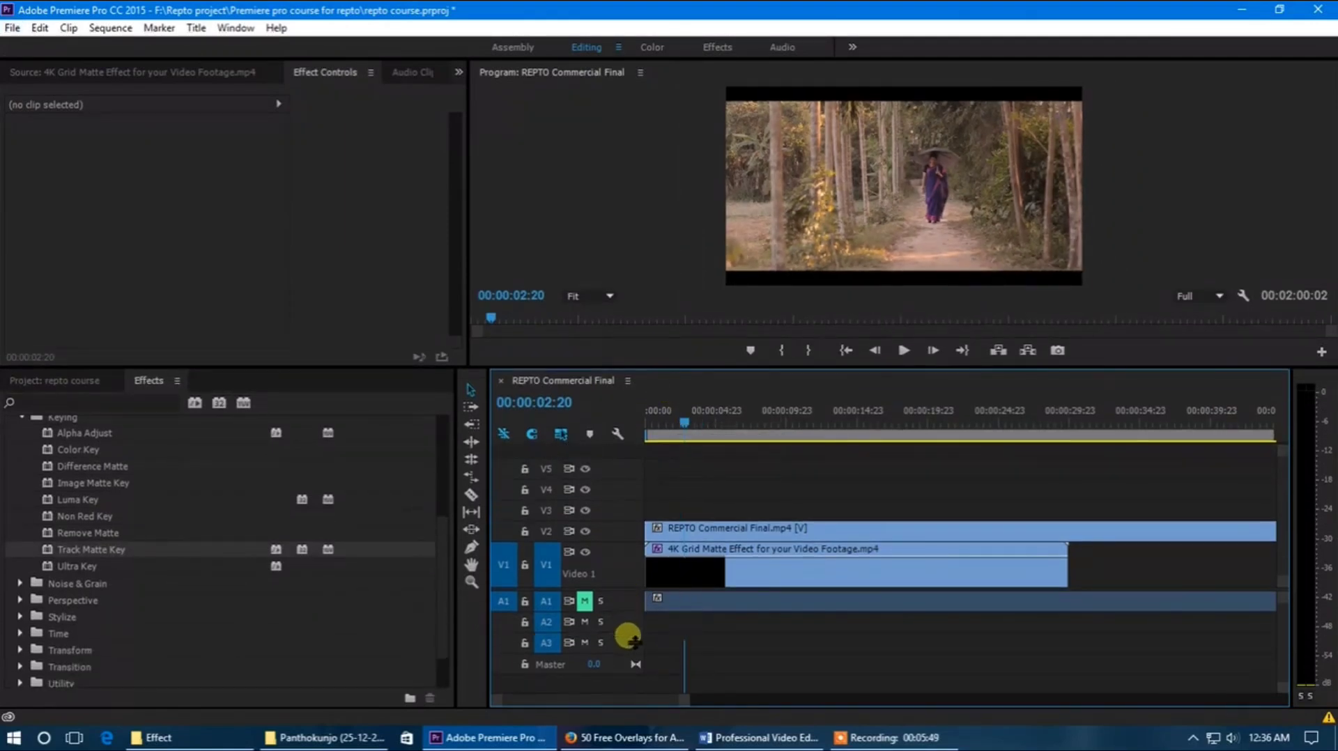
drag(635, 592, 634, 640)
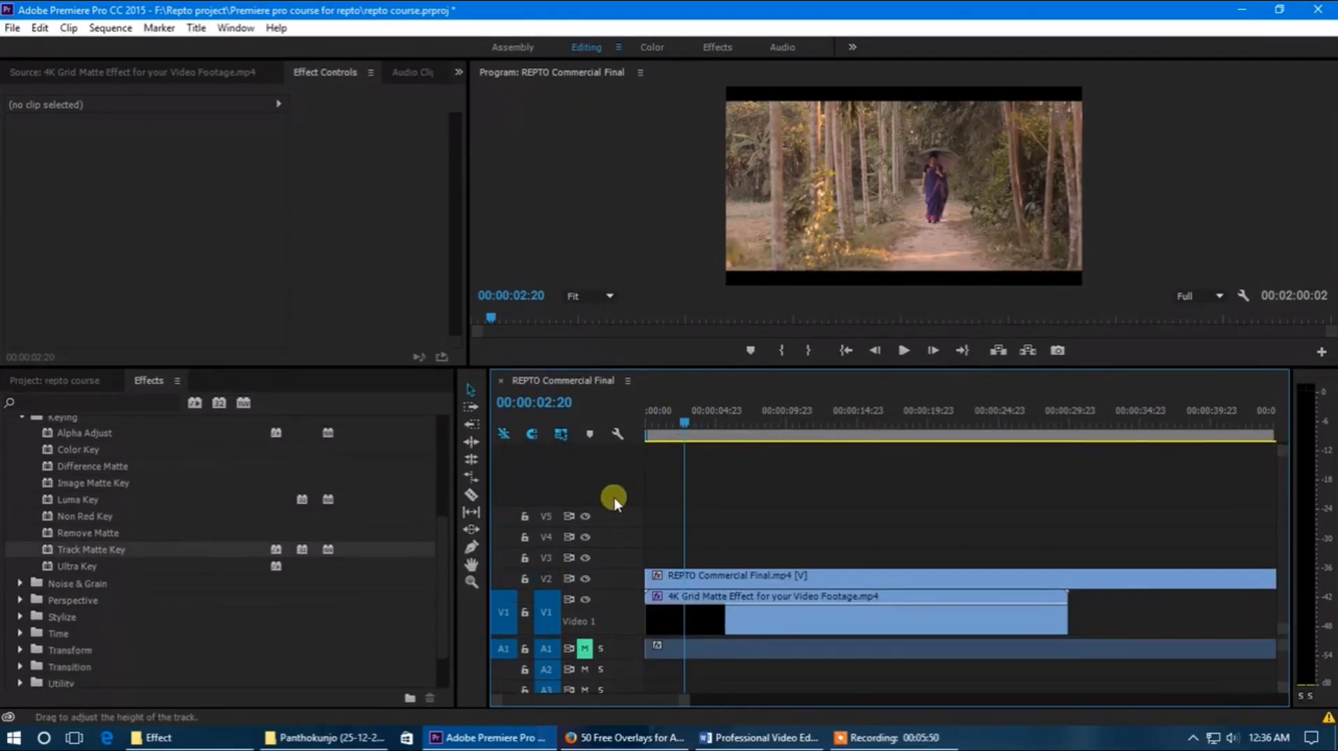
Step: Set the grid matte clip's Track Matte Key to use Video 2 as Matte and Matte Luma for Composite Using
click(690, 628)
click(194, 230)
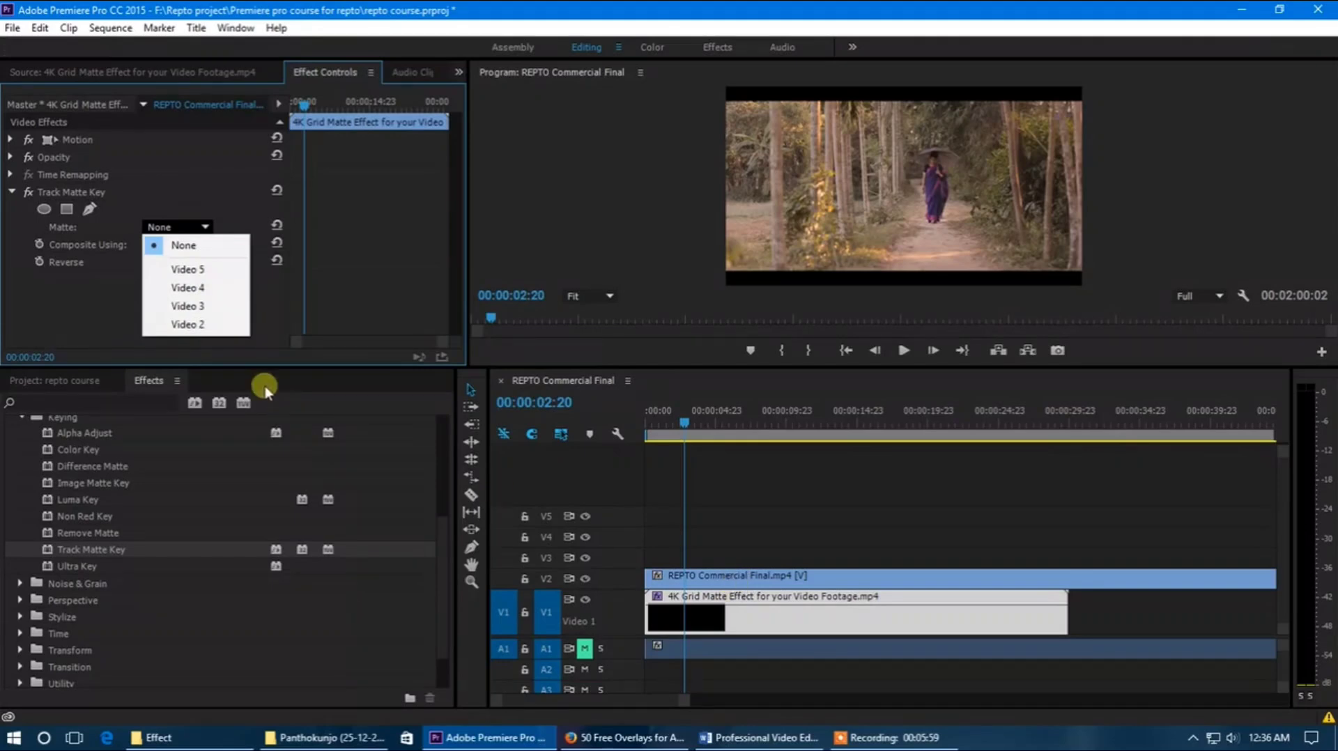
click(233, 330)
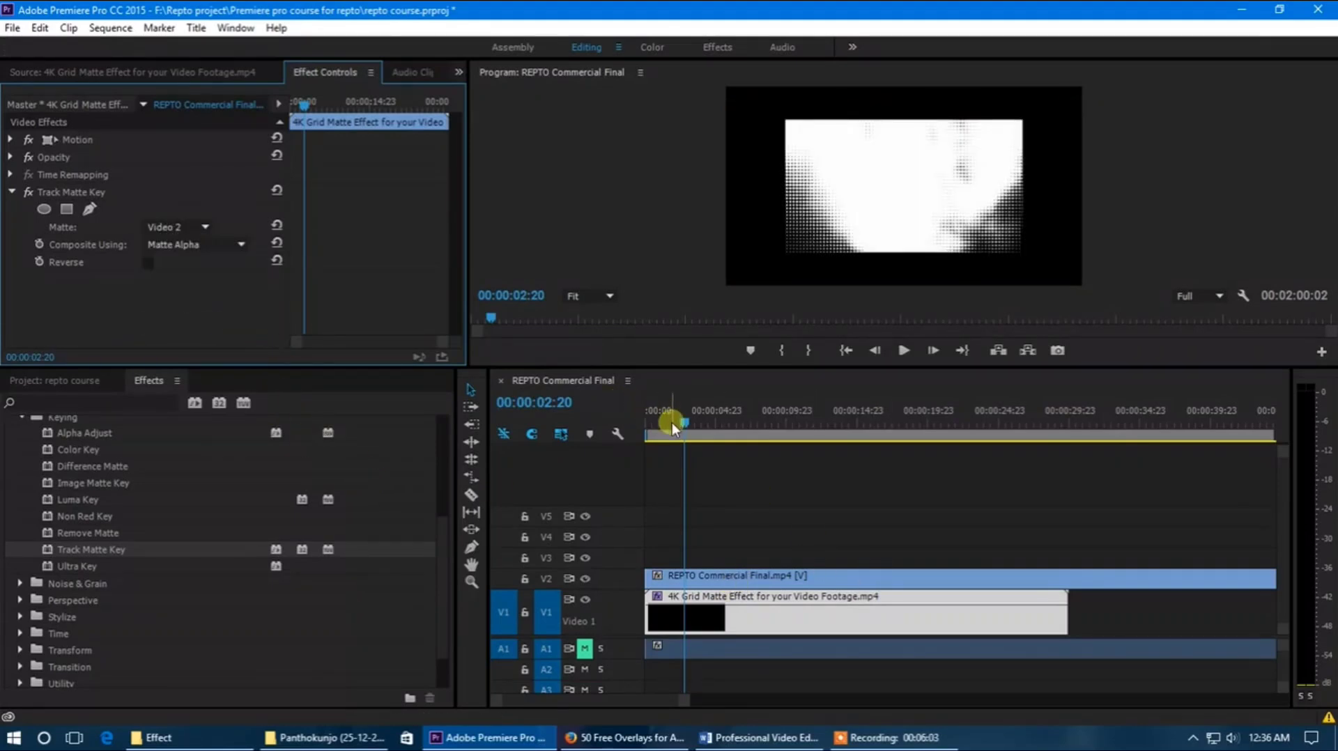
mouse_move(672, 422)
mouse_down()
mouse_move(638, 428)
mouse_move(685, 441)
mouse_move(684, 424)
mouse_up()
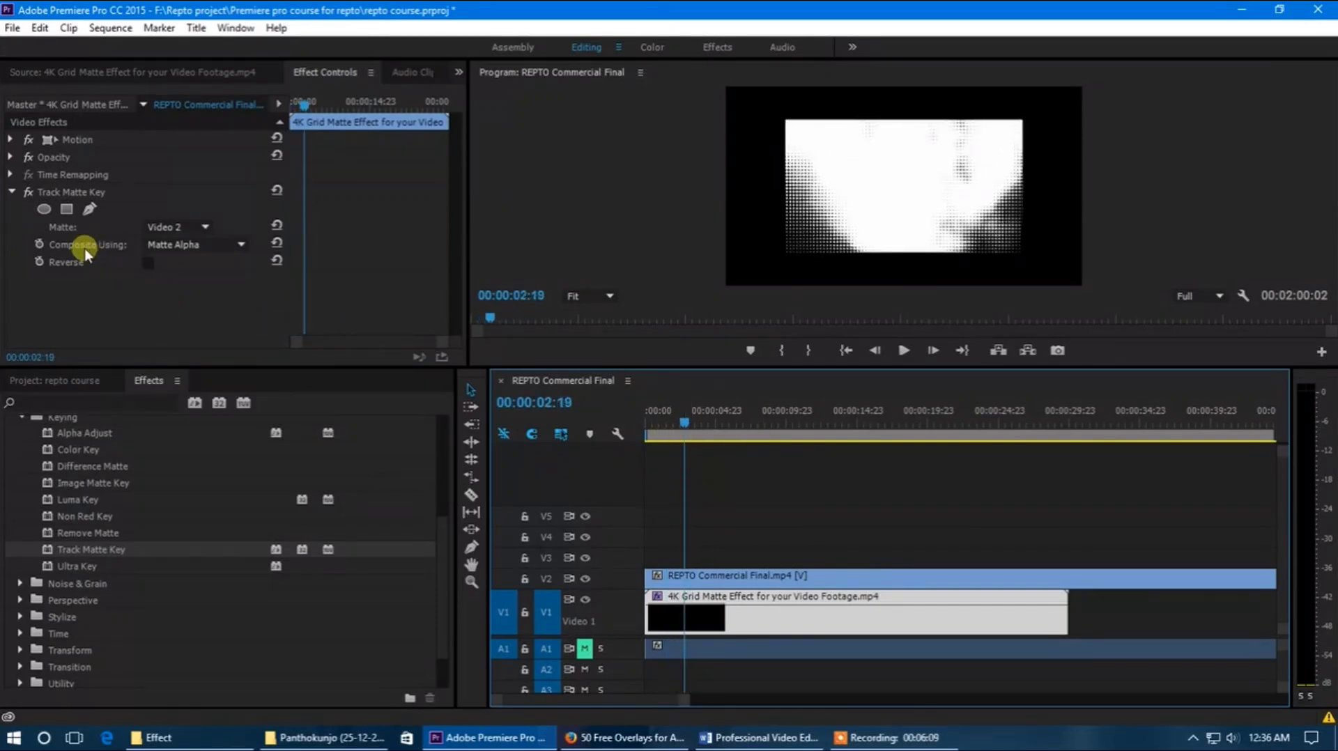
click(223, 246)
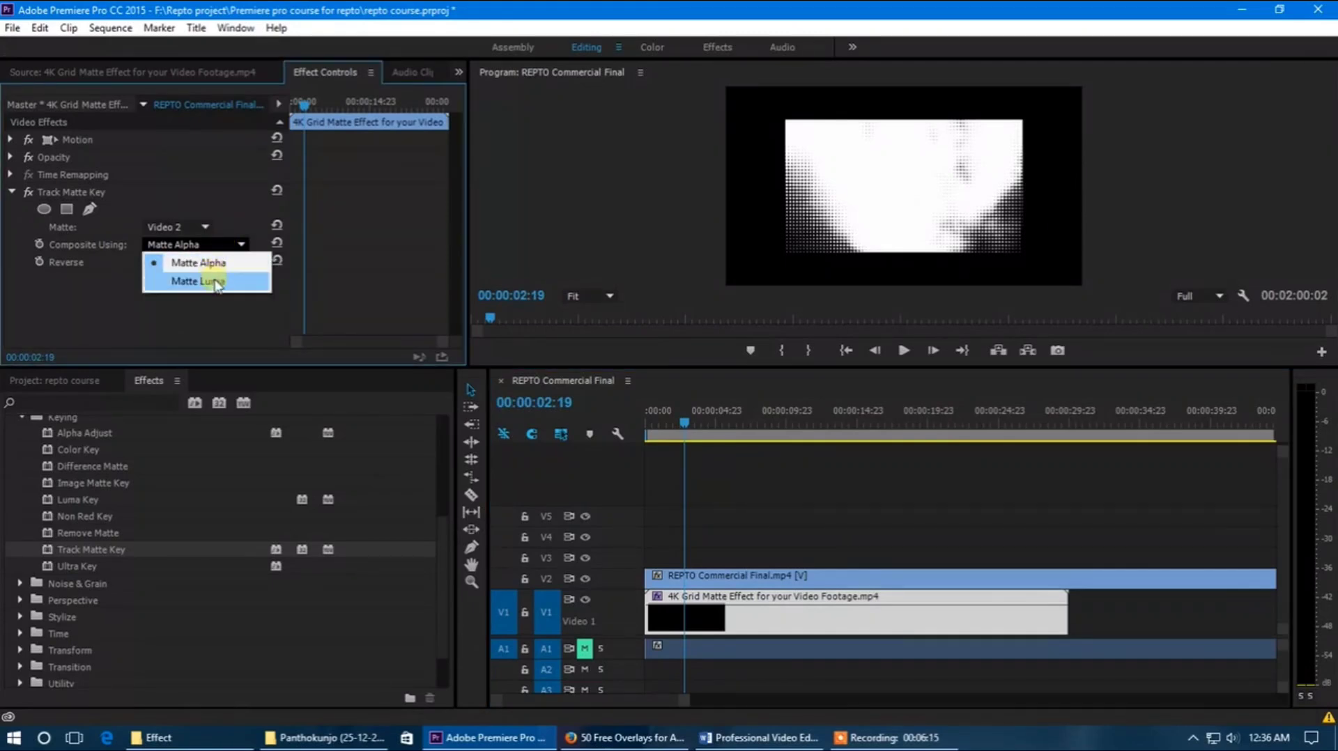
click(209, 281)
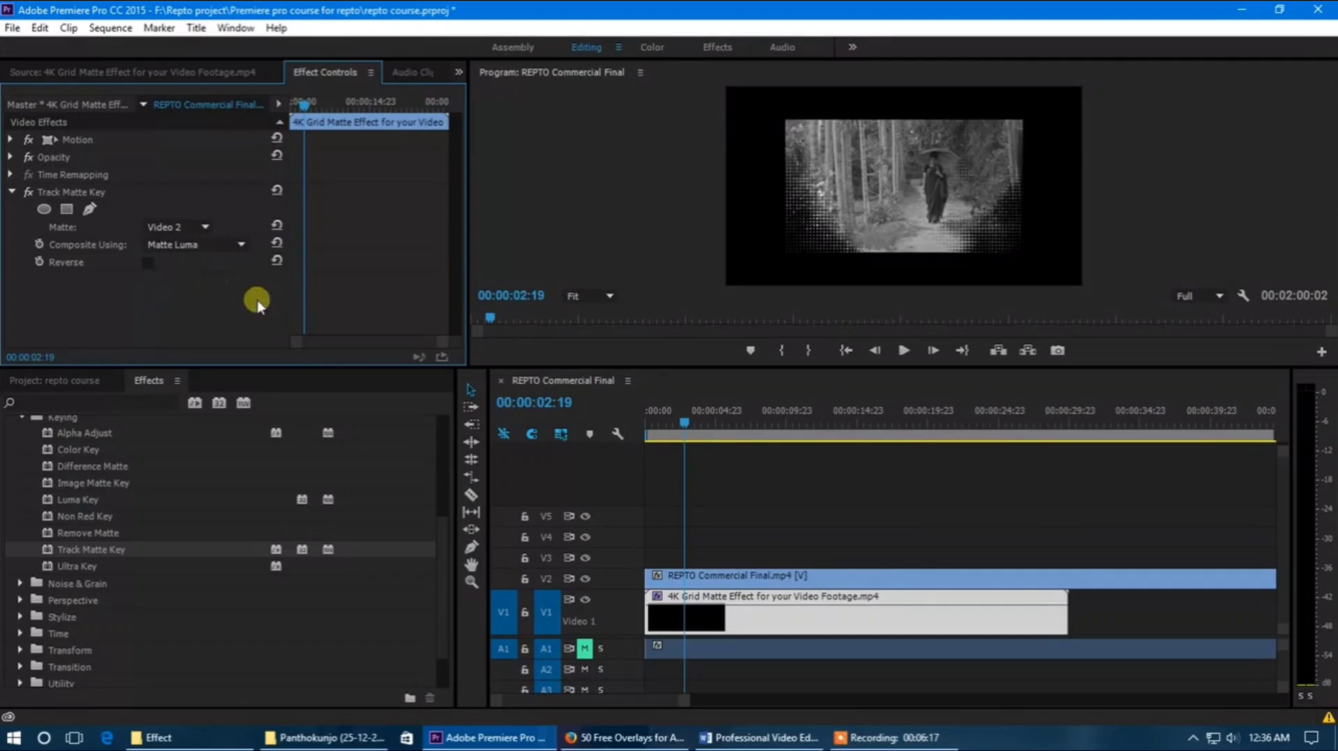
Step: Scale the grid matte clip on V1 up to 152 so it fills the frame
click(722, 617)
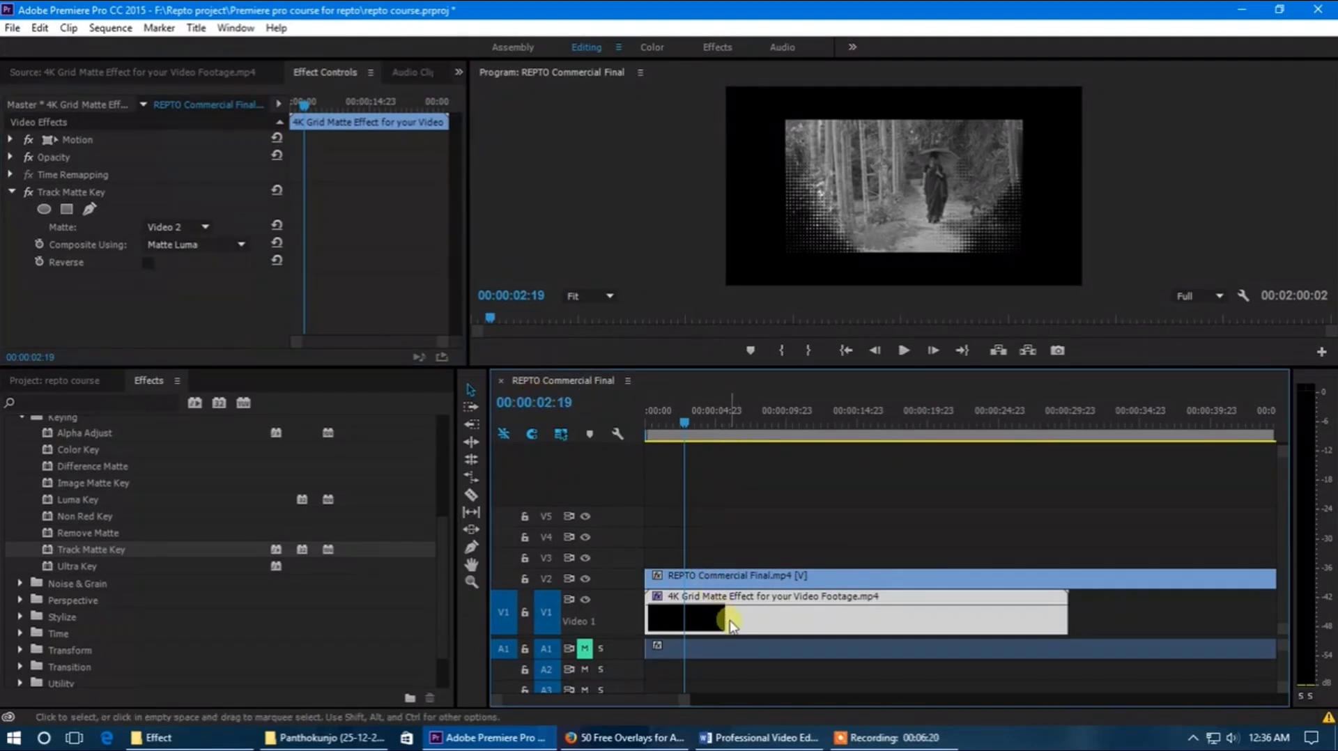
click(35, 141)
drag(150, 174, 208, 185)
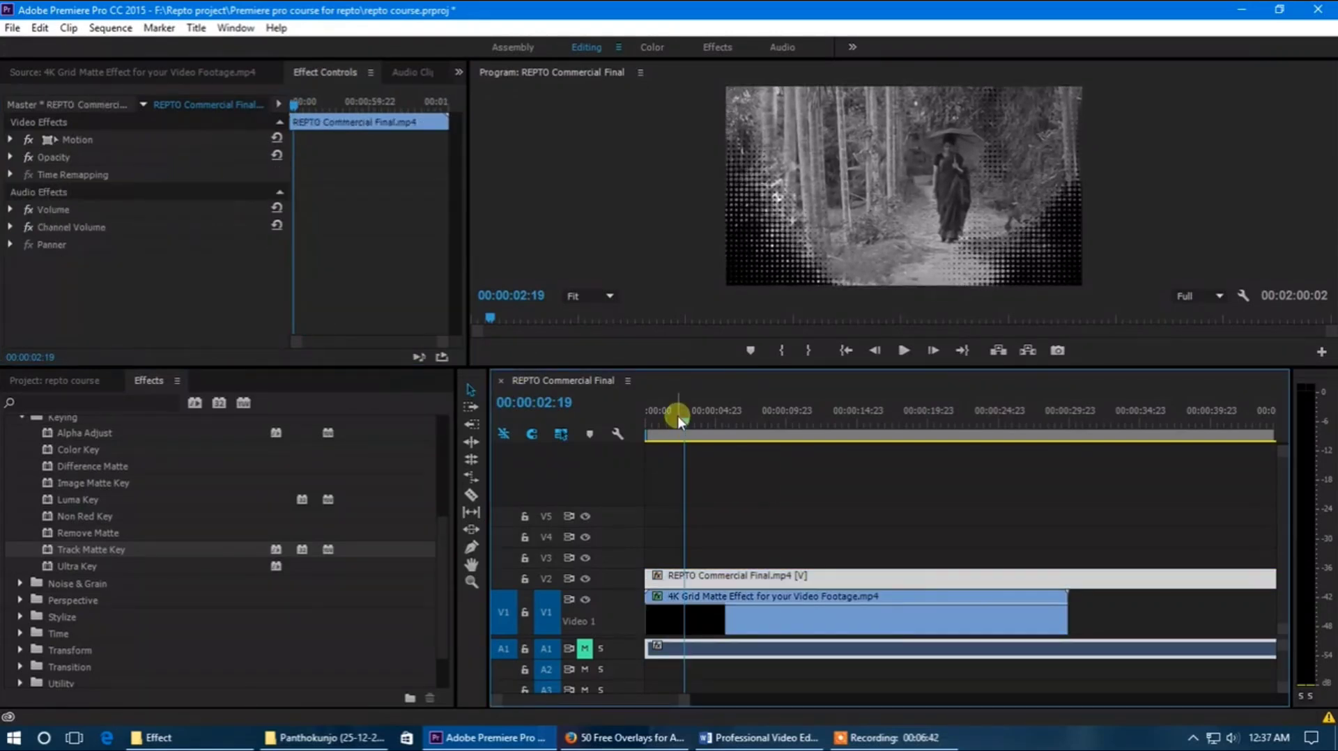
Step: Play the keyed composite from the start of the sequence and delete the 4K Grid Matte Effect clip from V1
drag(679, 419, 640, 427)
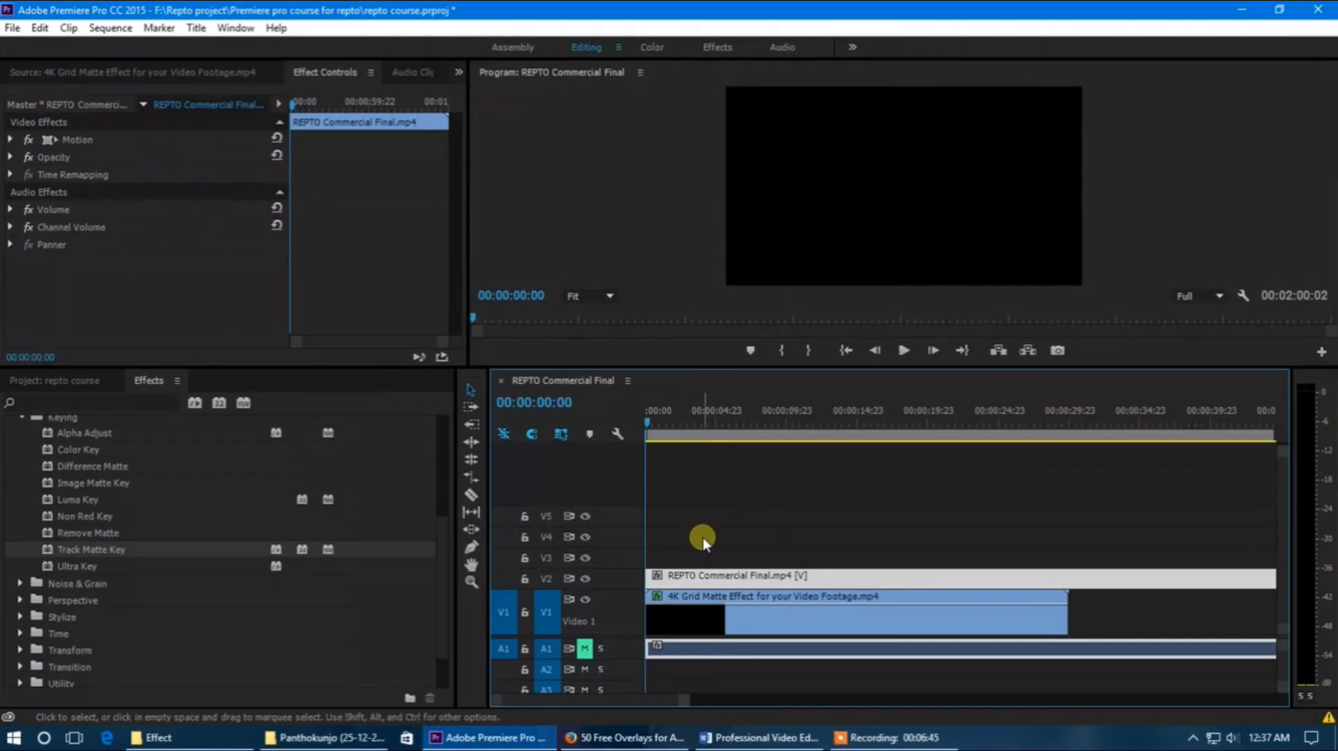
key(space)
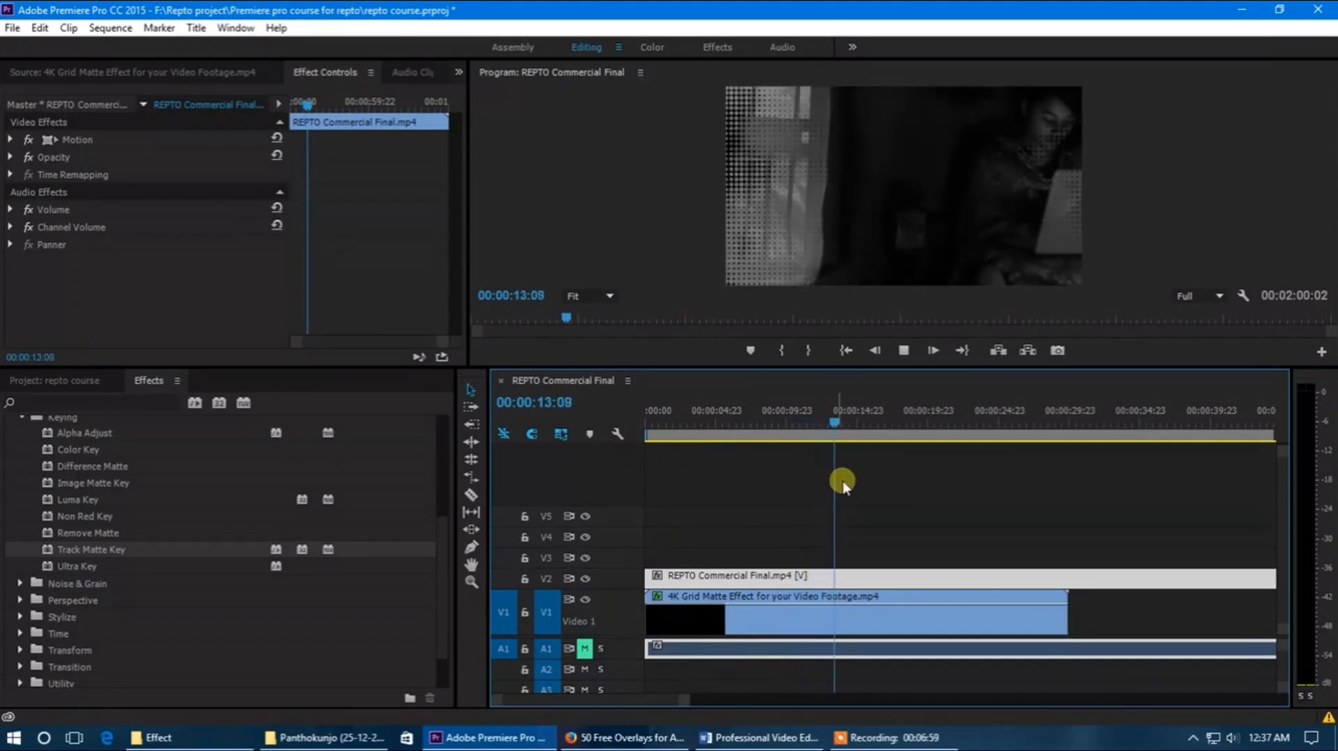
mouse_move(844, 420)
mouse_down()
mouse_move(859, 433)
mouse_move(845, 441)
mouse_up()
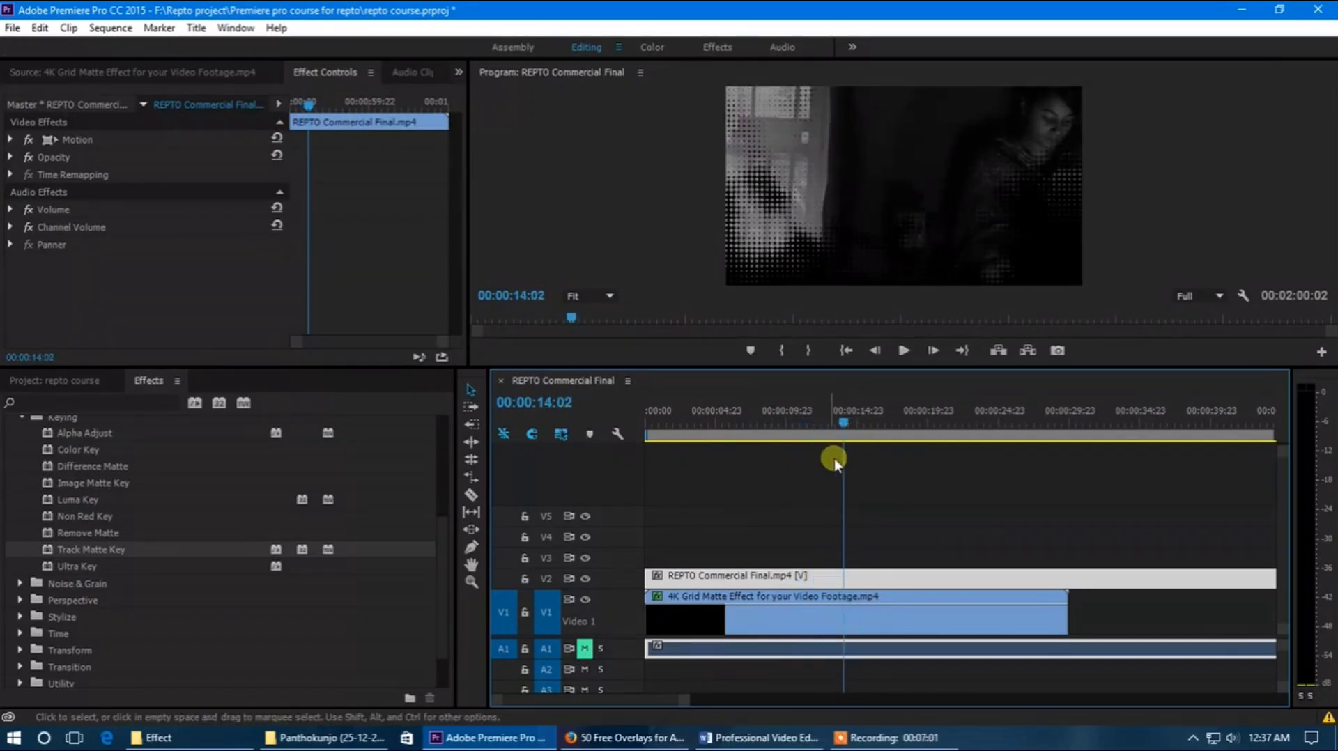
click(797, 624)
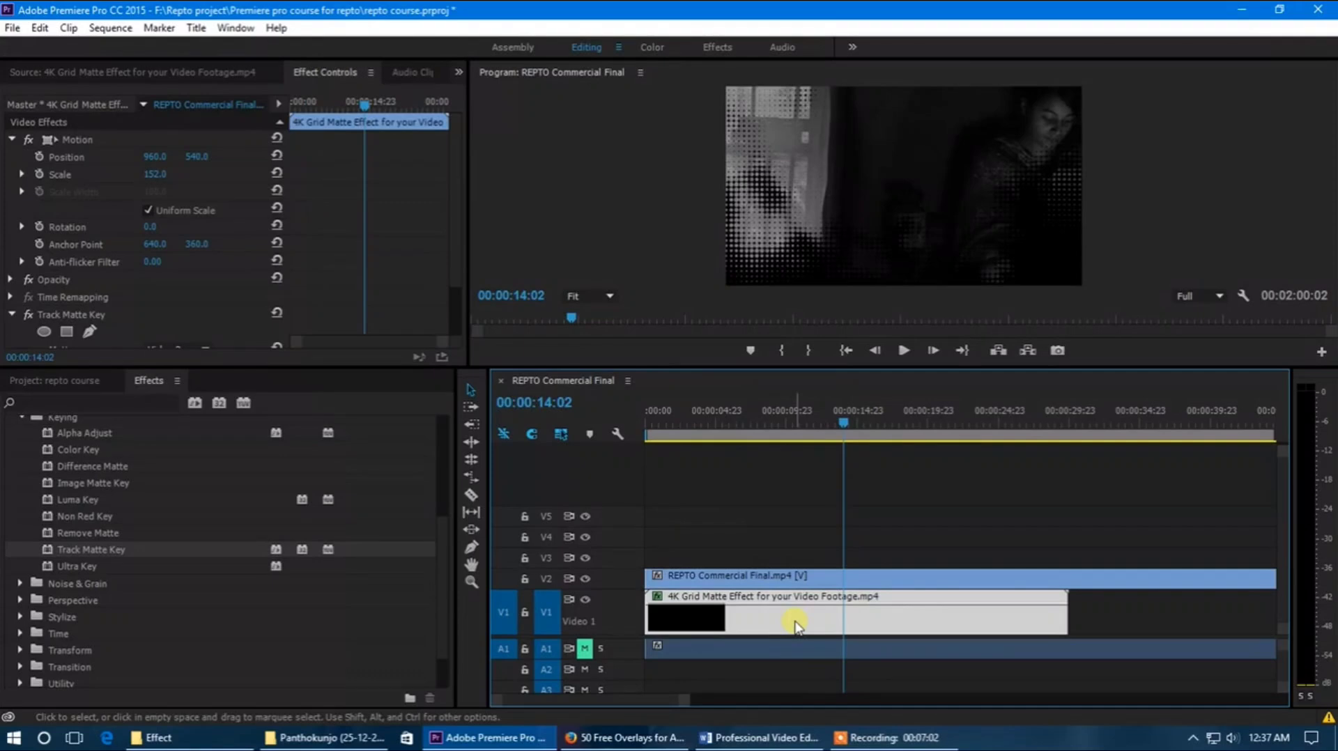
key(Delete)
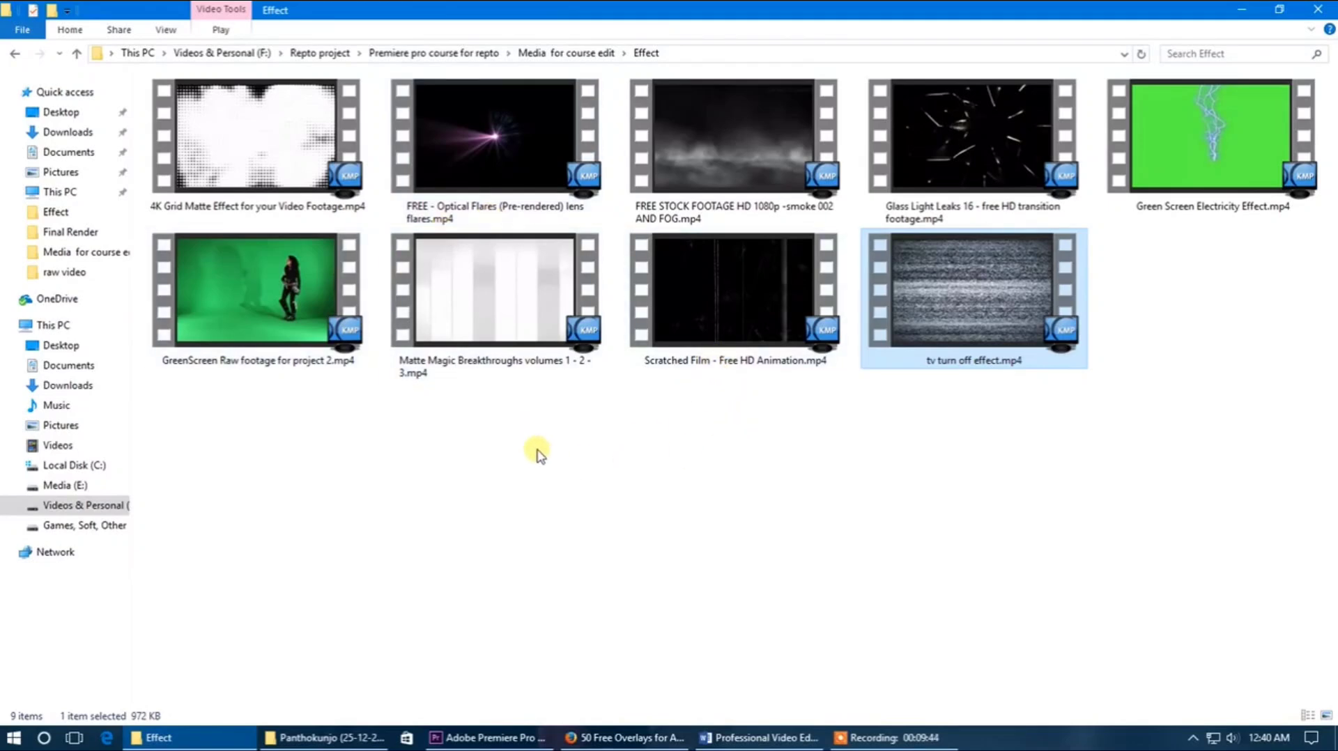
Step: Import Matte Magic Breakthroughs volumes 1 - 2 - 3.mp4 into the project and place it on V1 right after the REPTO commercial clip
drag(486, 309, 143, 641)
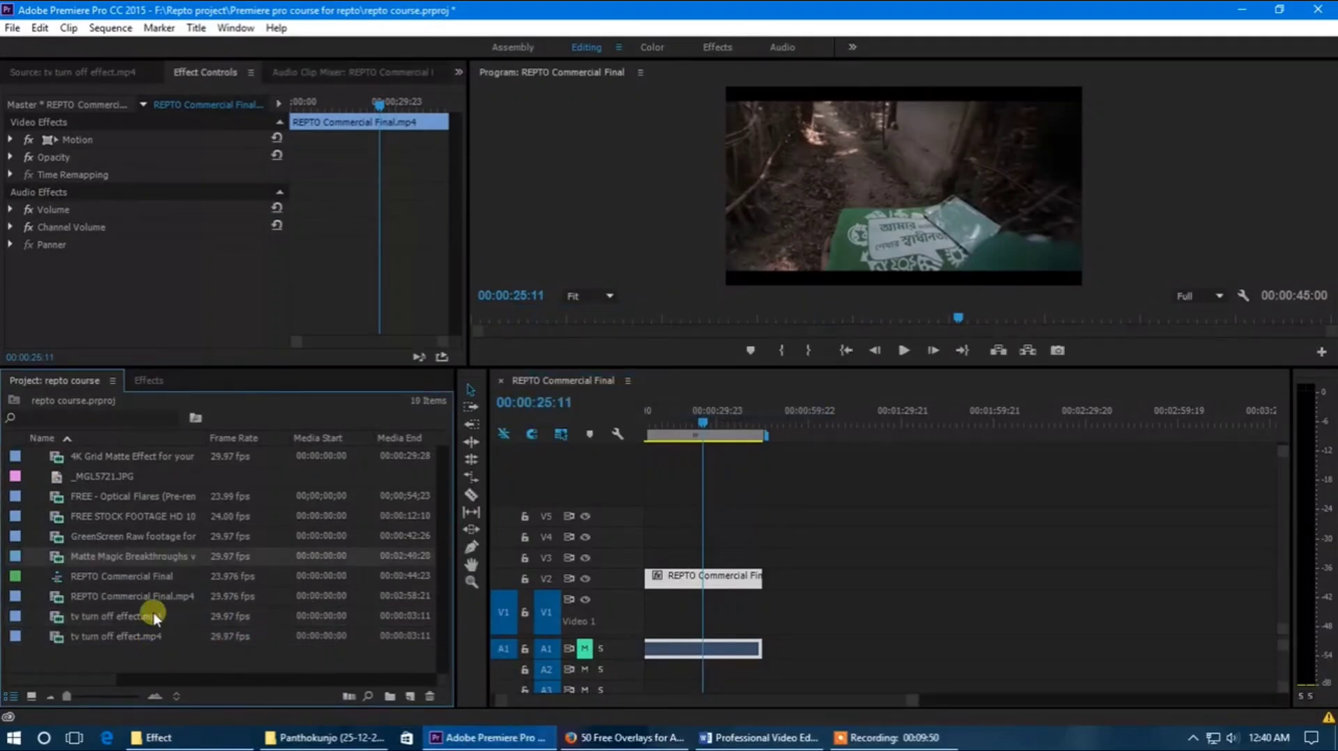
click(157, 575)
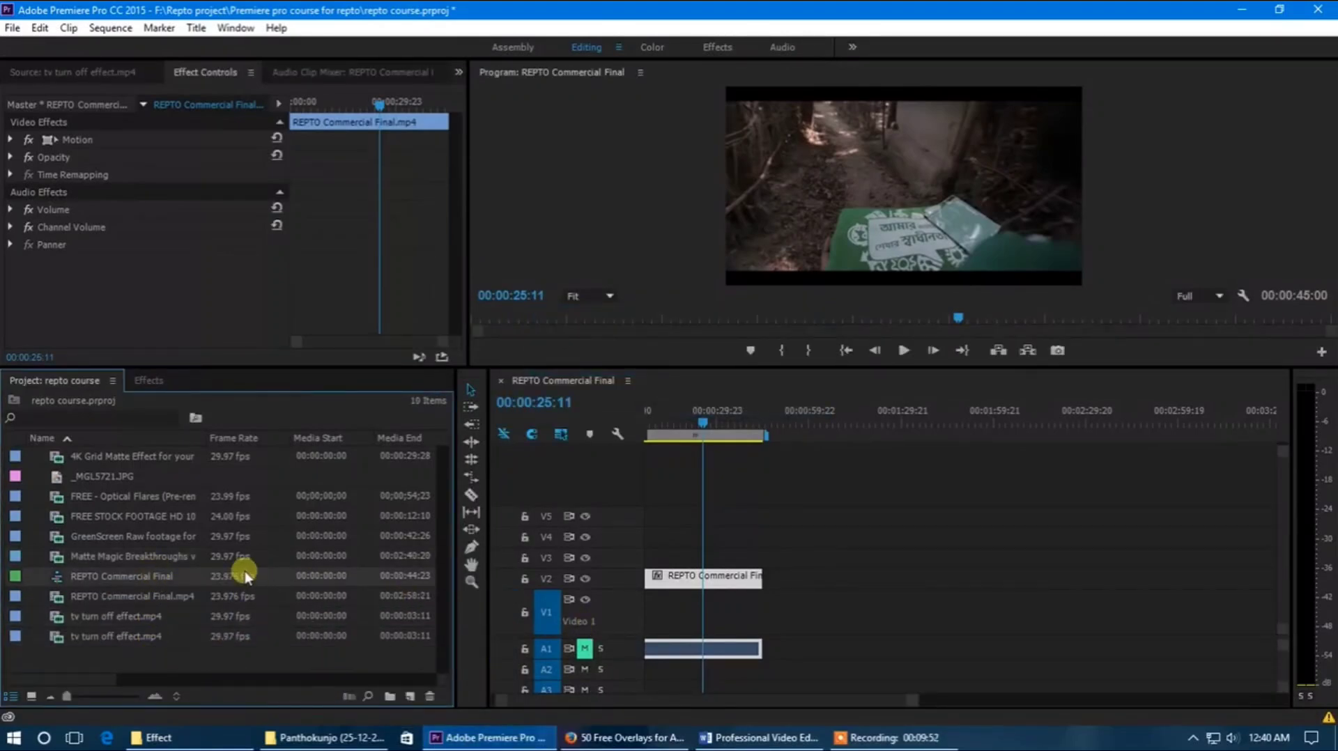
drag(170, 558, 773, 613)
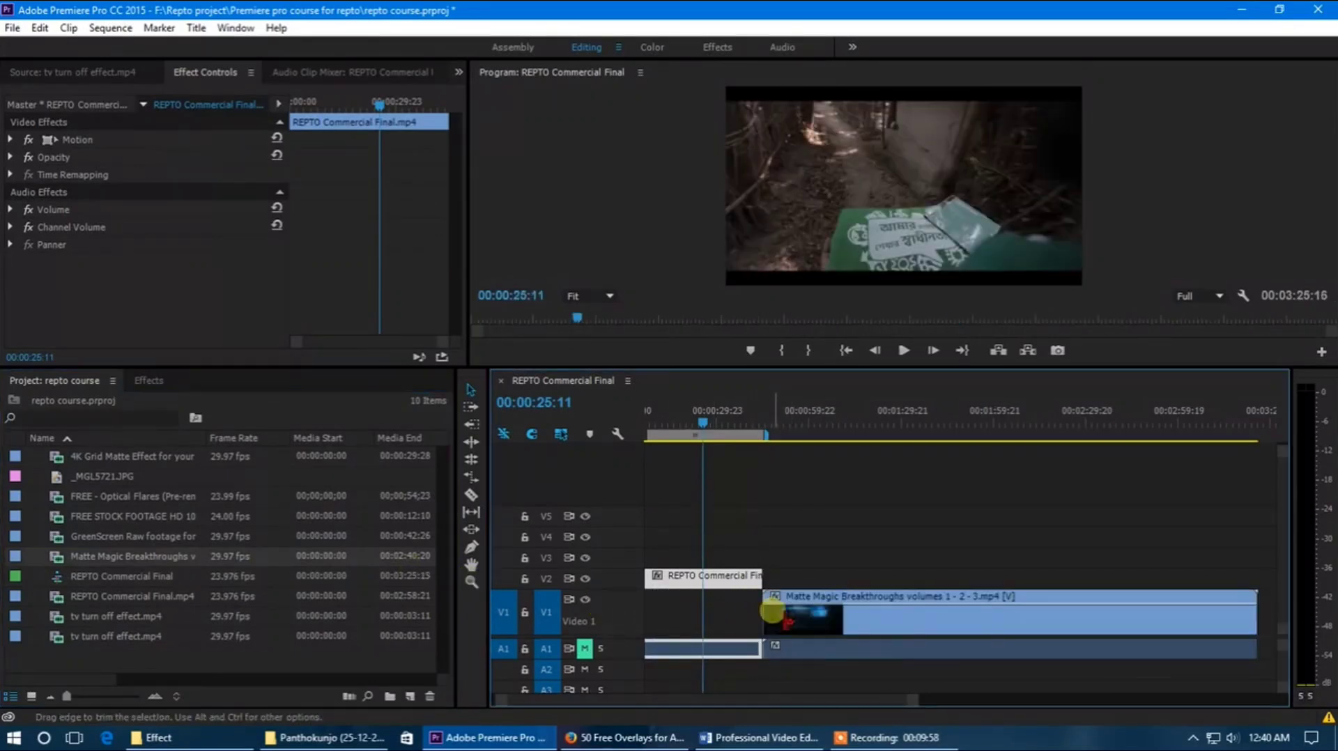
Step: Unlink the Matte Magic Breakthroughs clip's audio from its video and delete the audio from A1
right_click(797, 652)
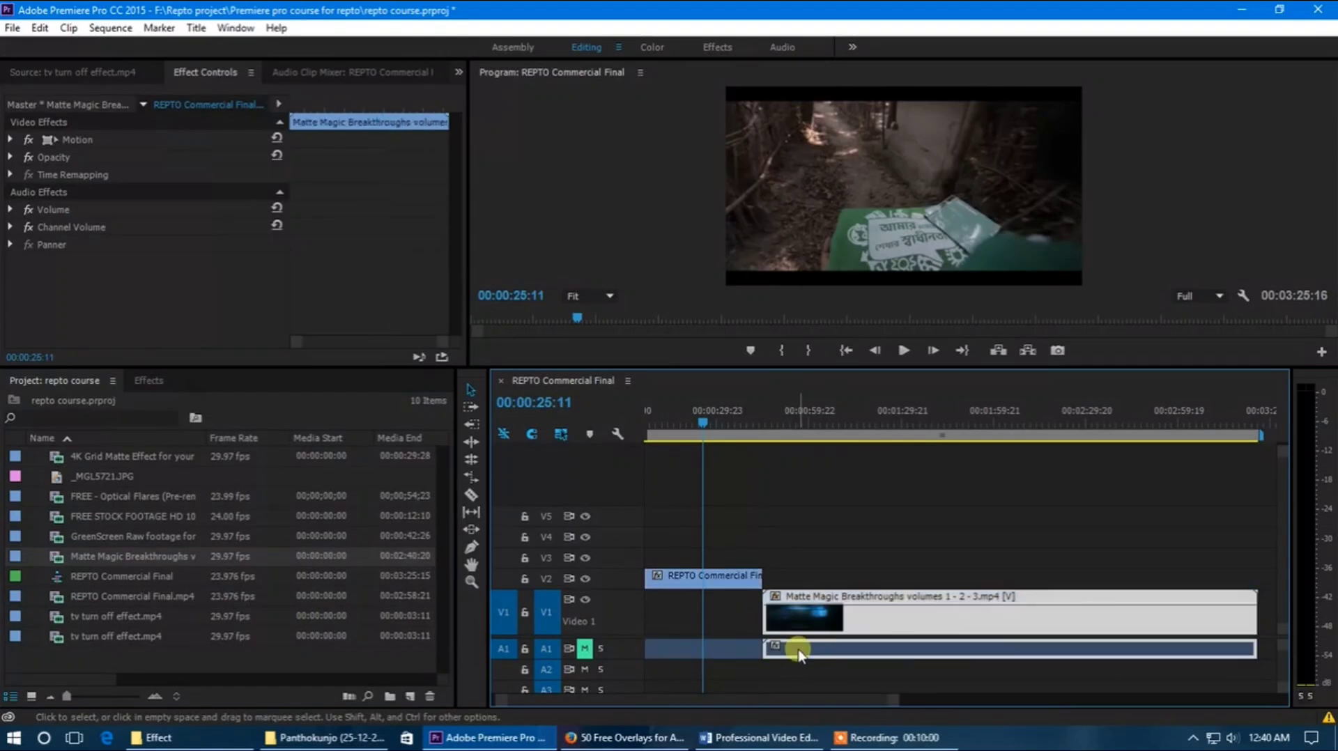
click(862, 263)
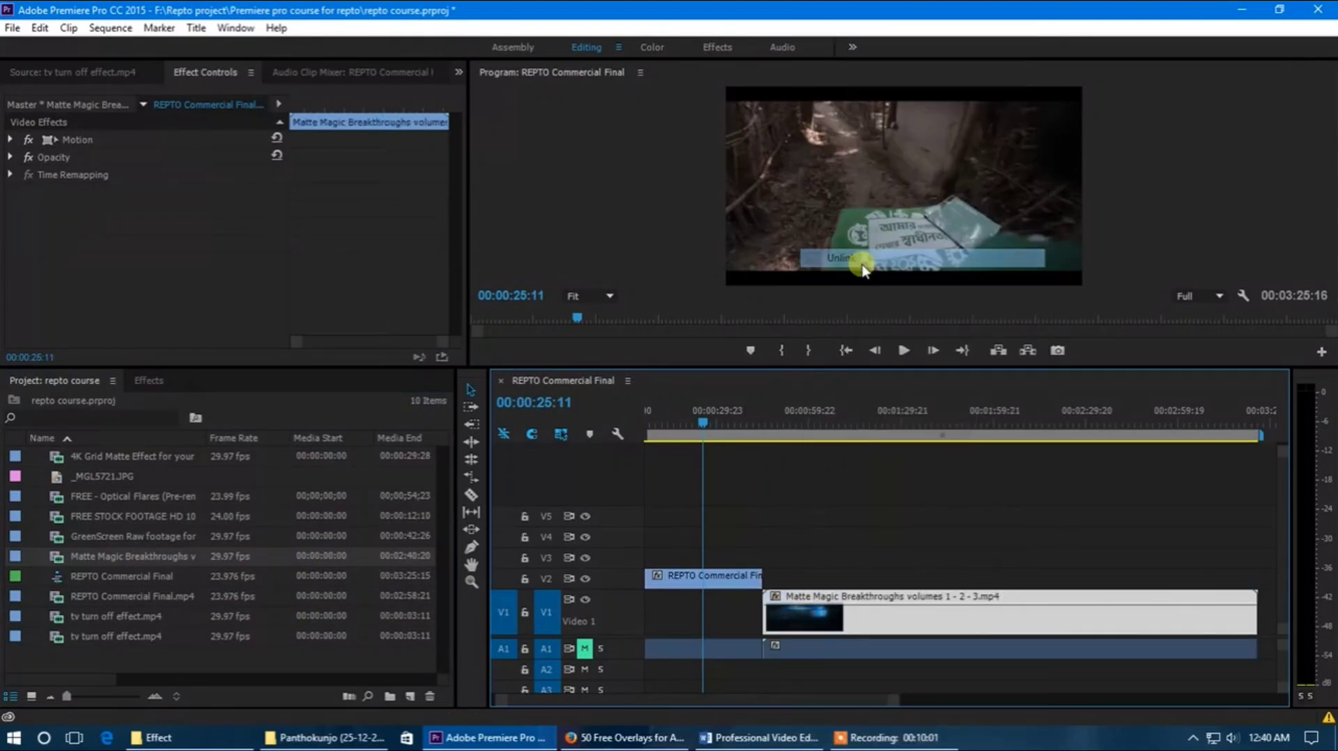
click(858, 656)
key(Delete)
Step: Scale the Matte Magic Breakthroughs clip up to 282 so it fills the frame
drag(697, 413, 800, 455)
click(808, 617)
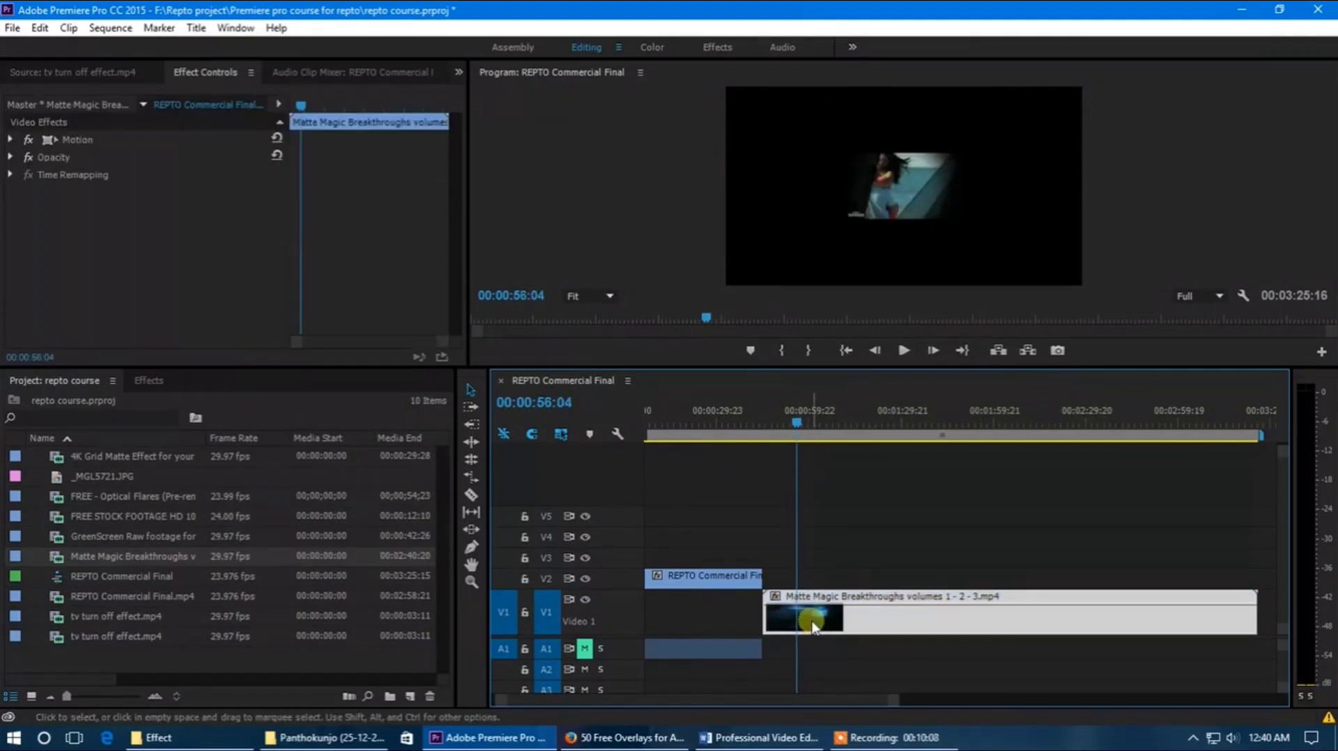
click(14, 138)
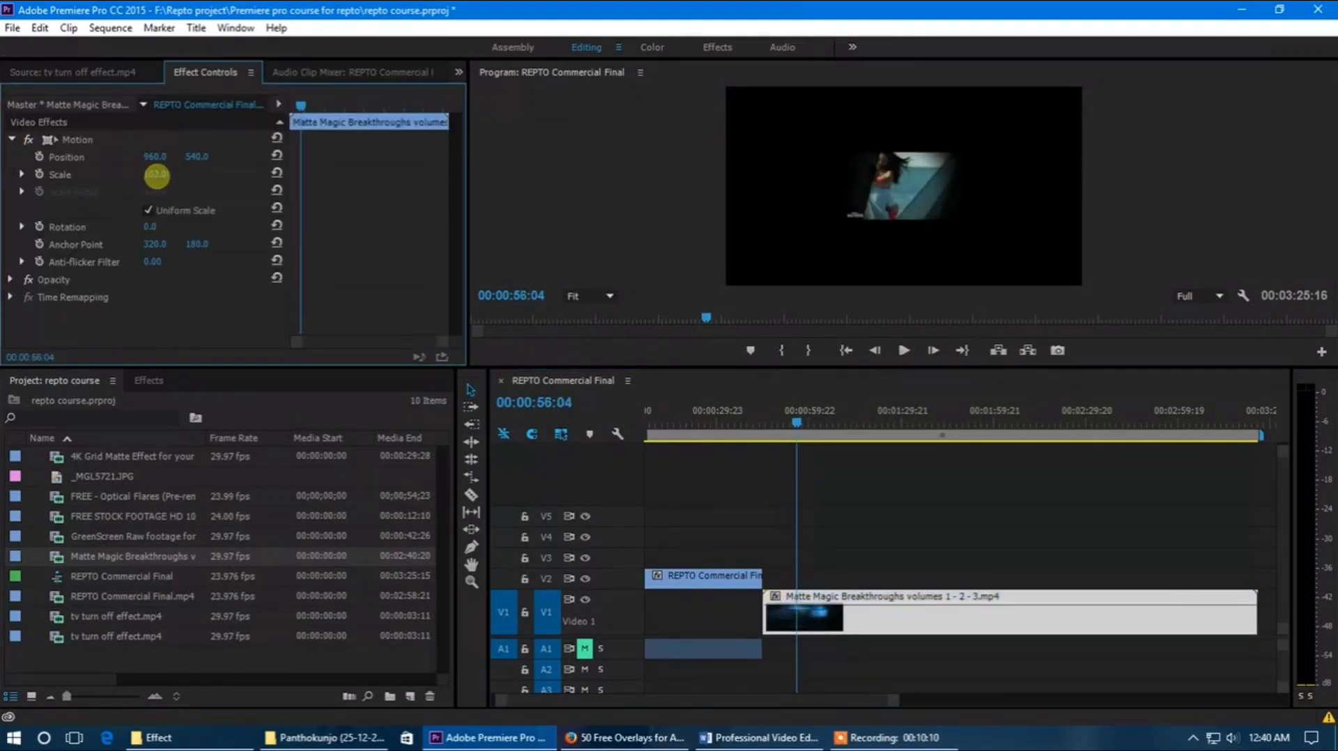
drag(156, 175, 320, 187)
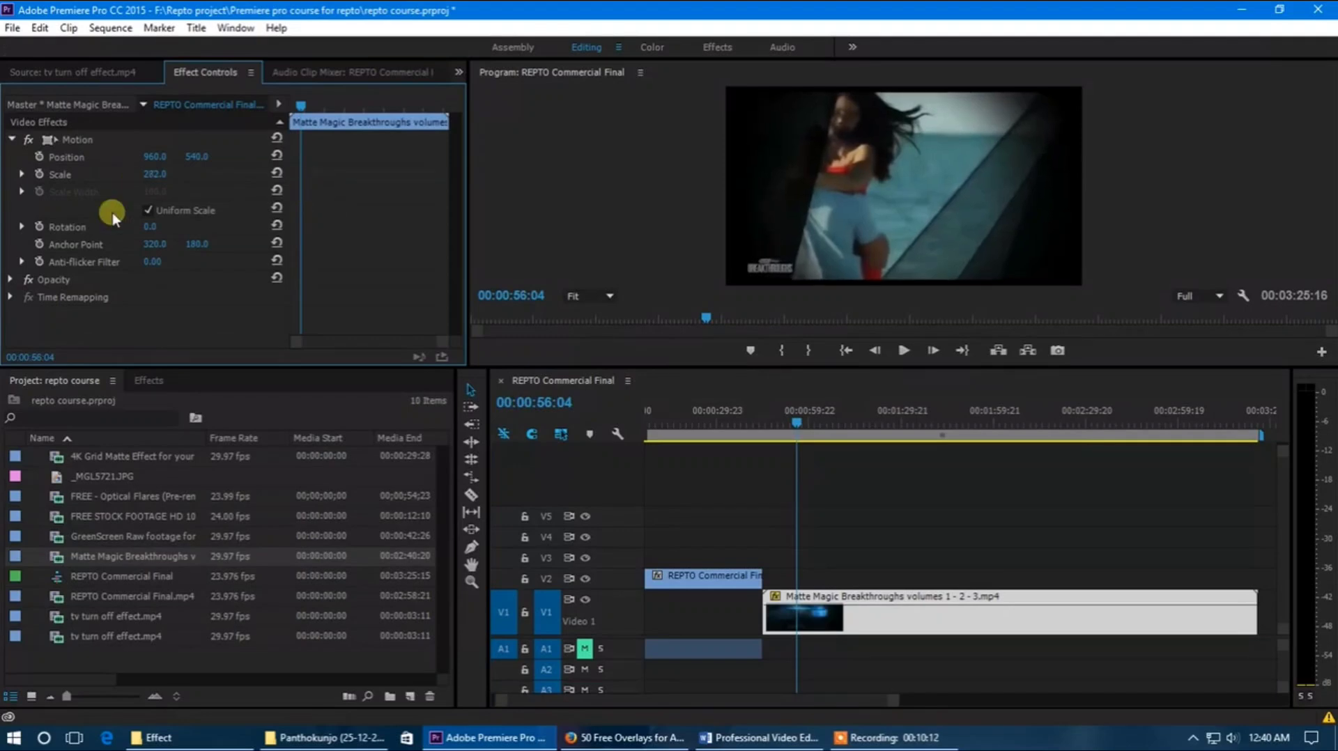
Step: Trim the Matte Magic Breakthroughs clip to start at 00:01:14:10 and end at 00:01:18:18, keeping only the black-and-white matte section
drag(798, 421, 853, 444)
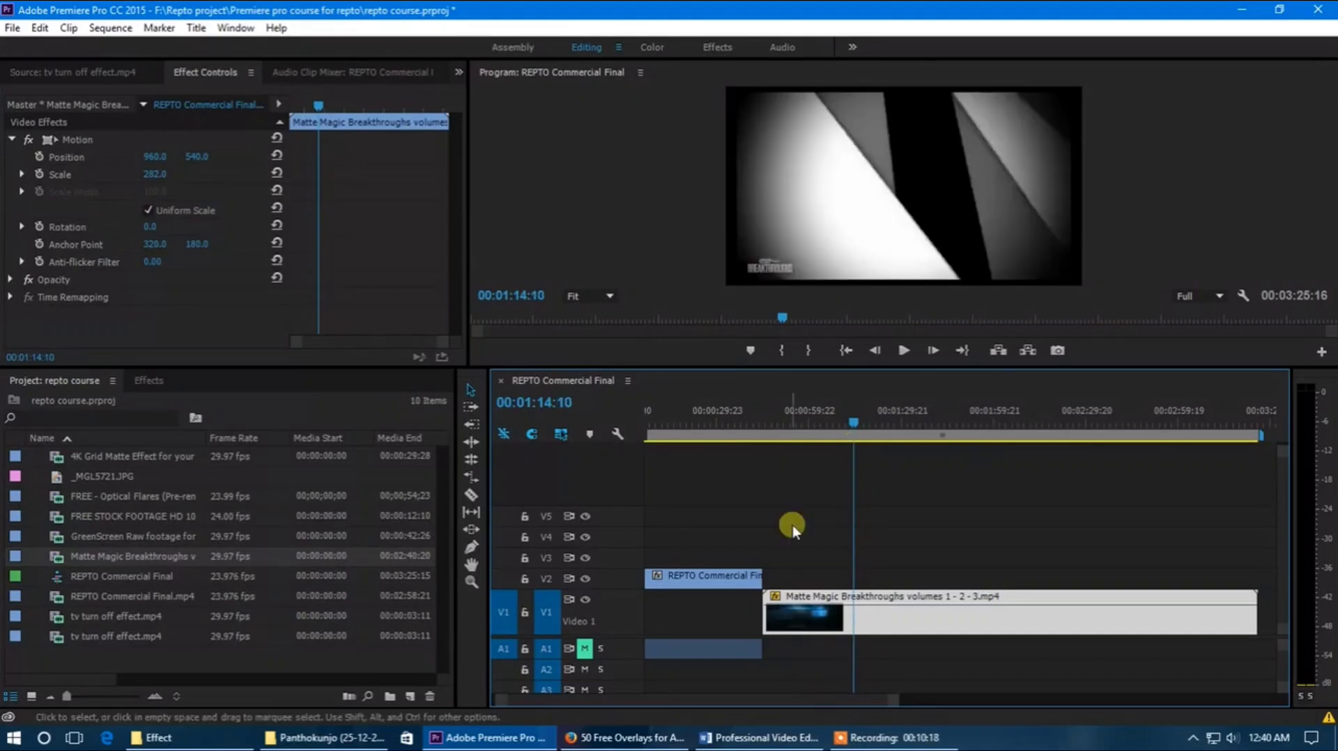
drag(769, 603, 855, 600)
click(858, 421)
drag(859, 419, 870, 425)
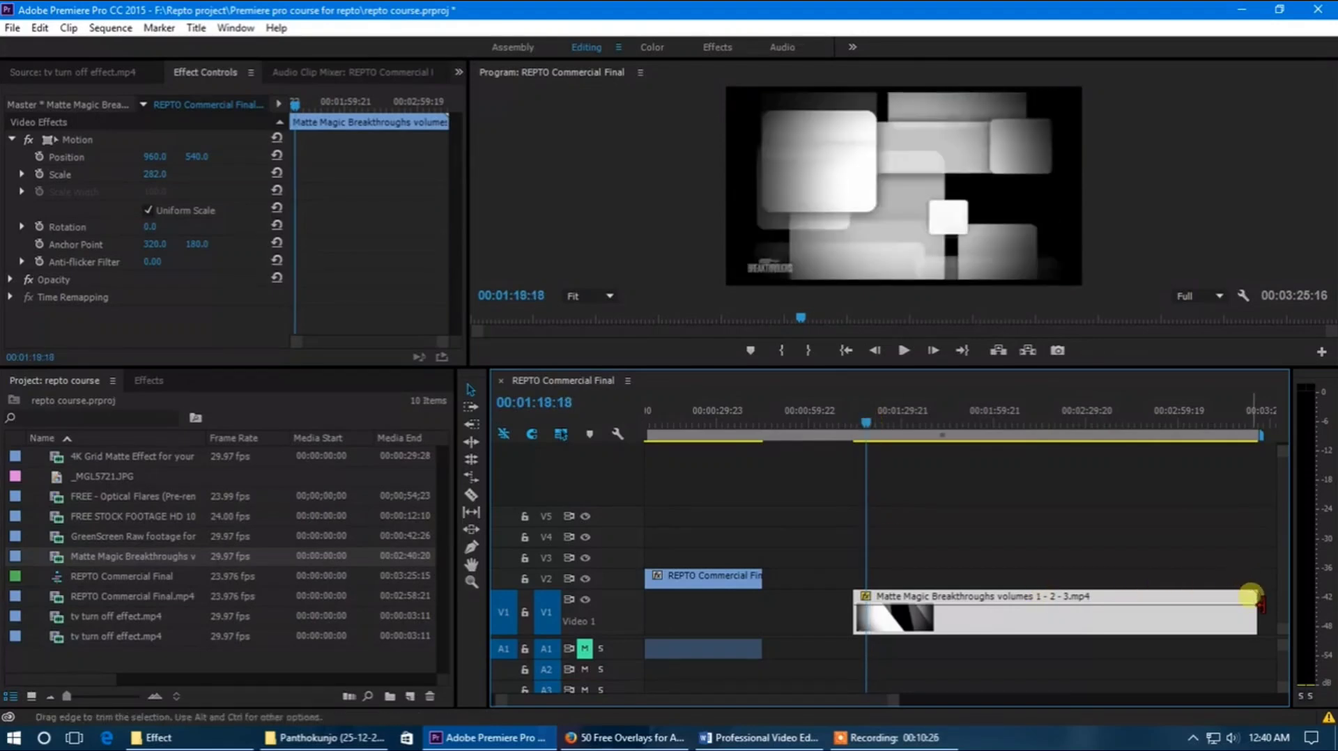
drag(1251, 601, 871, 608)
drag(868, 609, 867, 610)
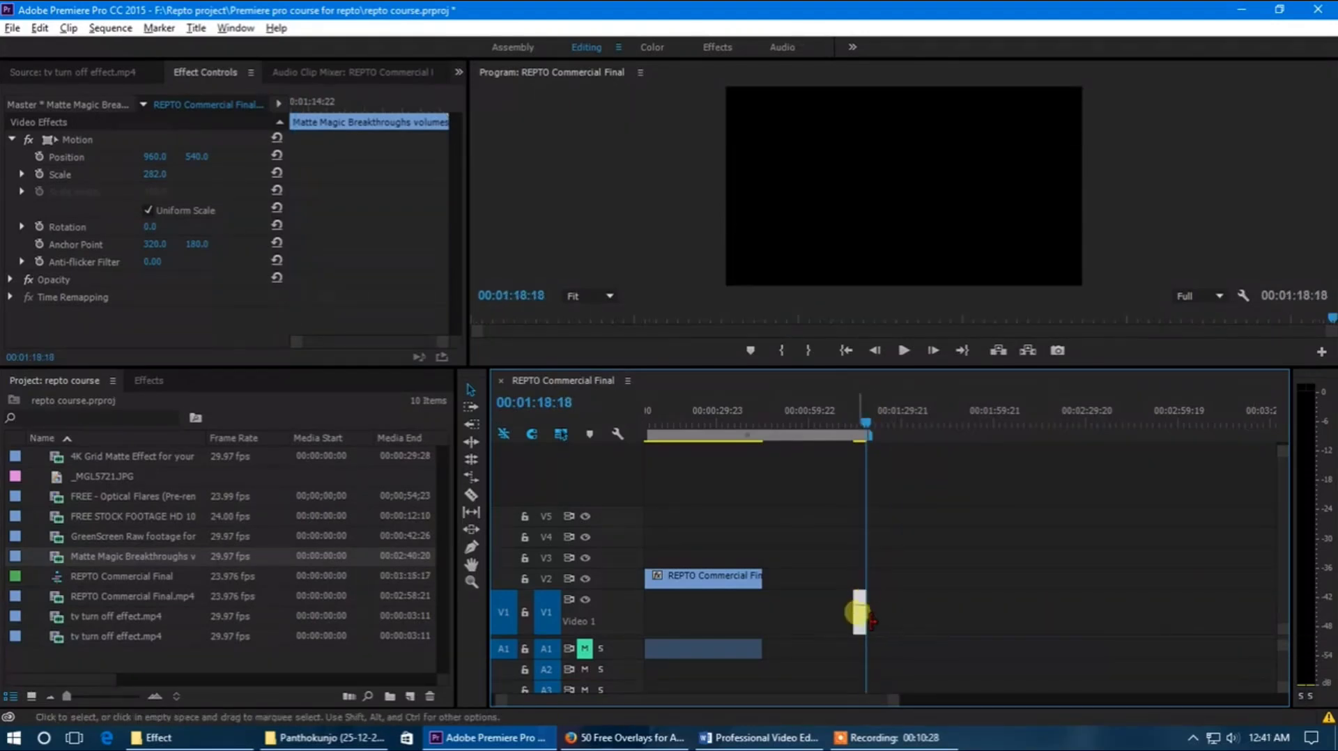
Step: Slow the trimmed matte clip down to 20% speed
scroll(853, 613, up, 4)
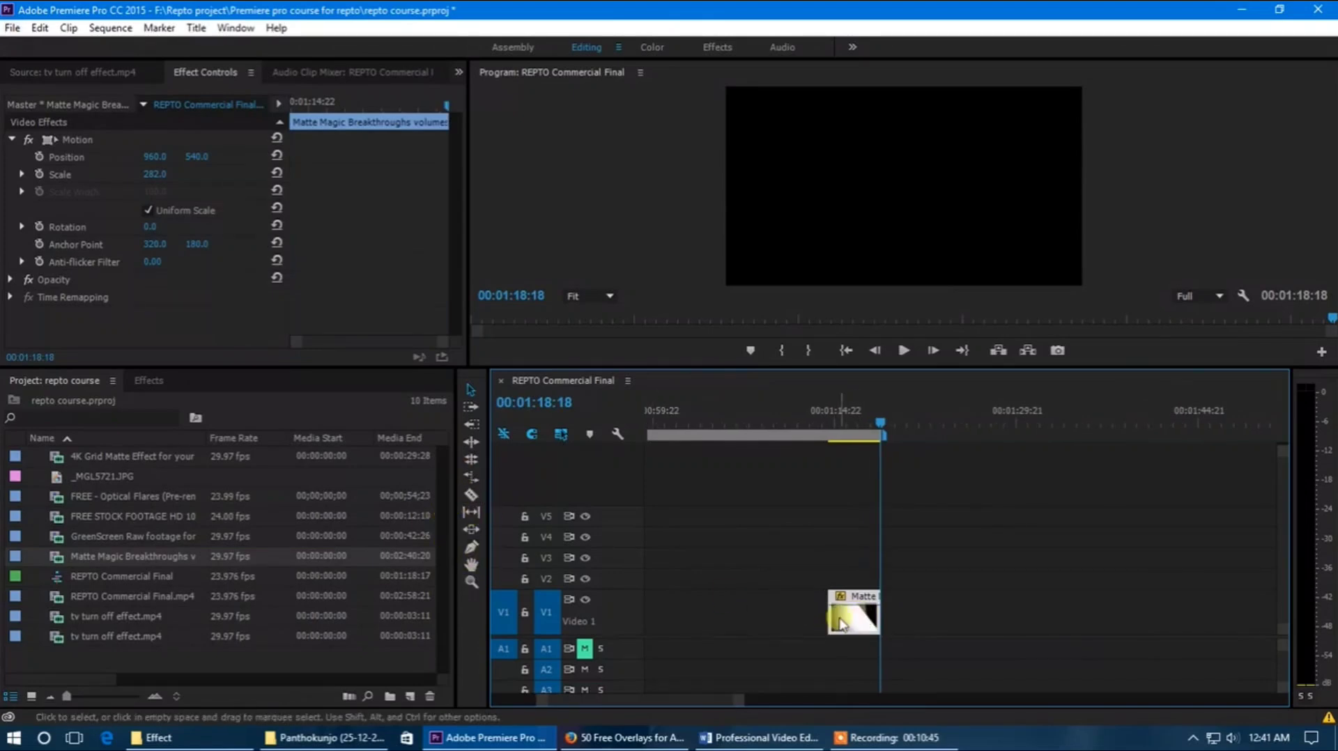
right_click(841, 623)
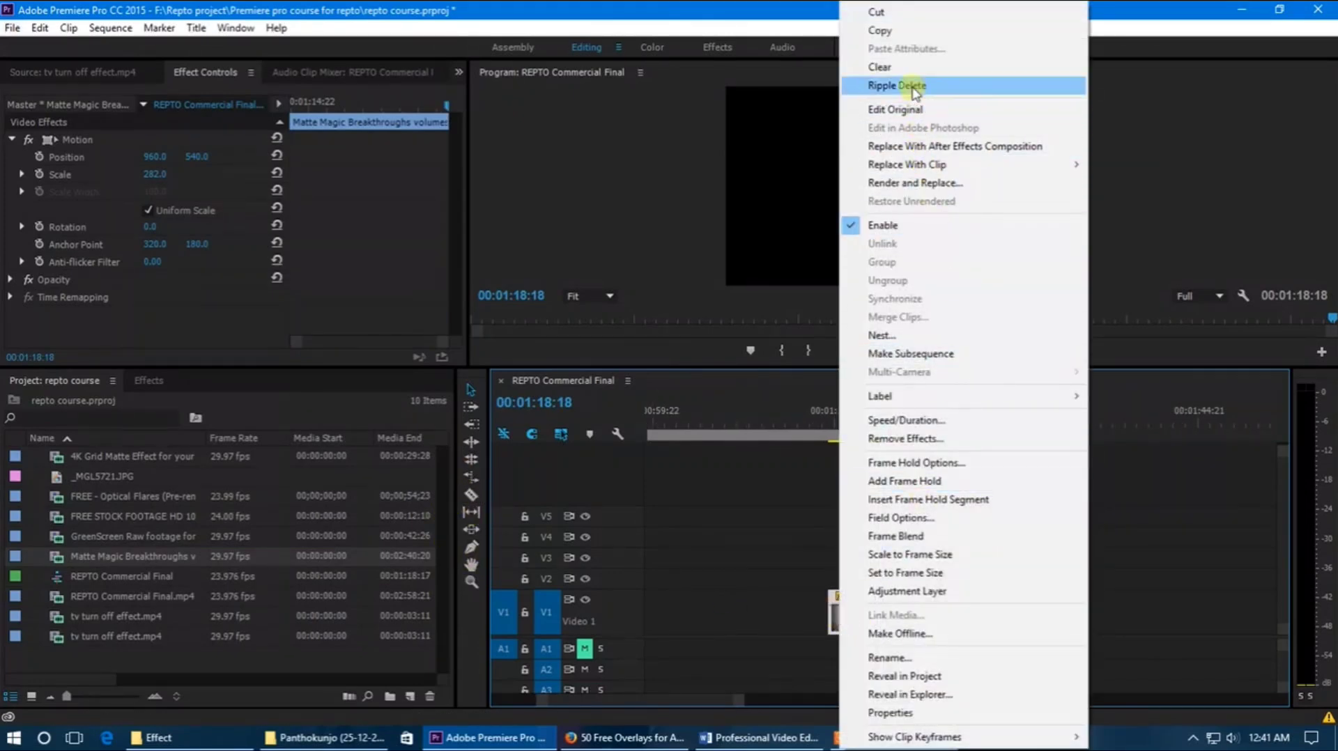
click(929, 422)
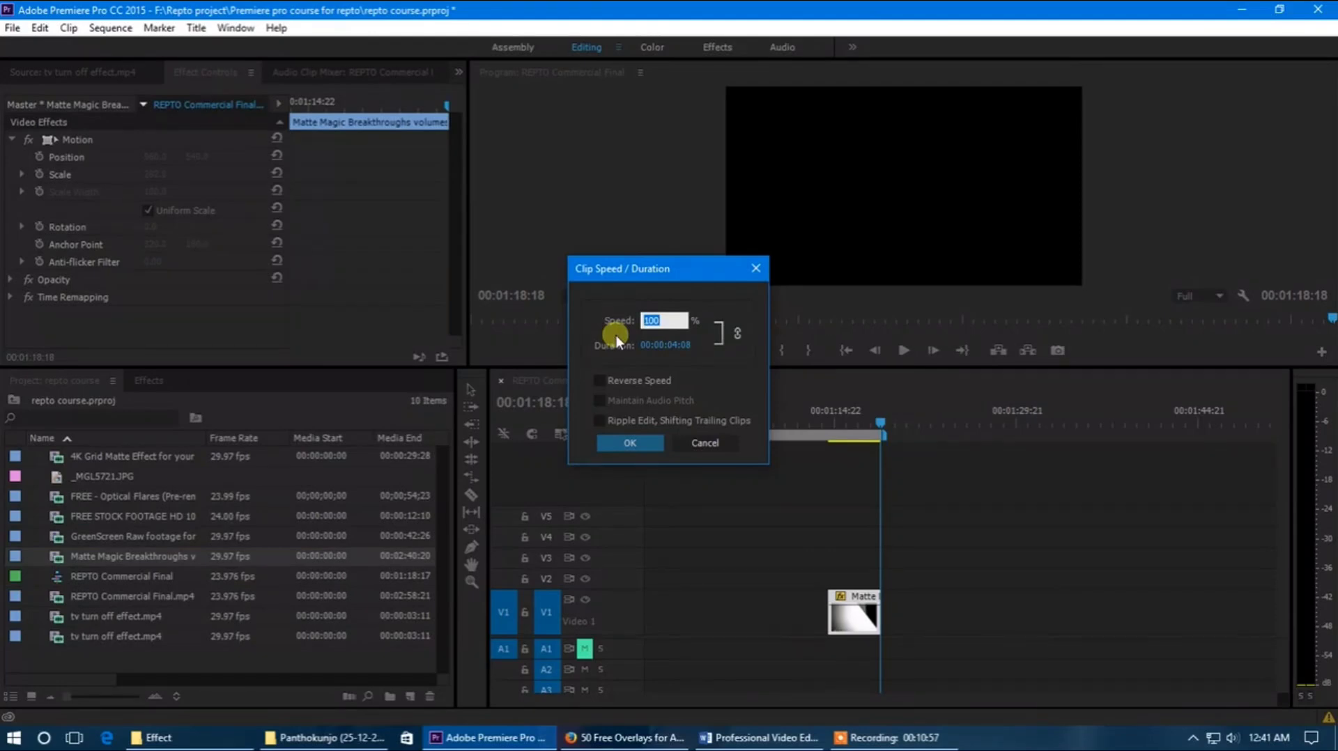
text(20)
click(642, 445)
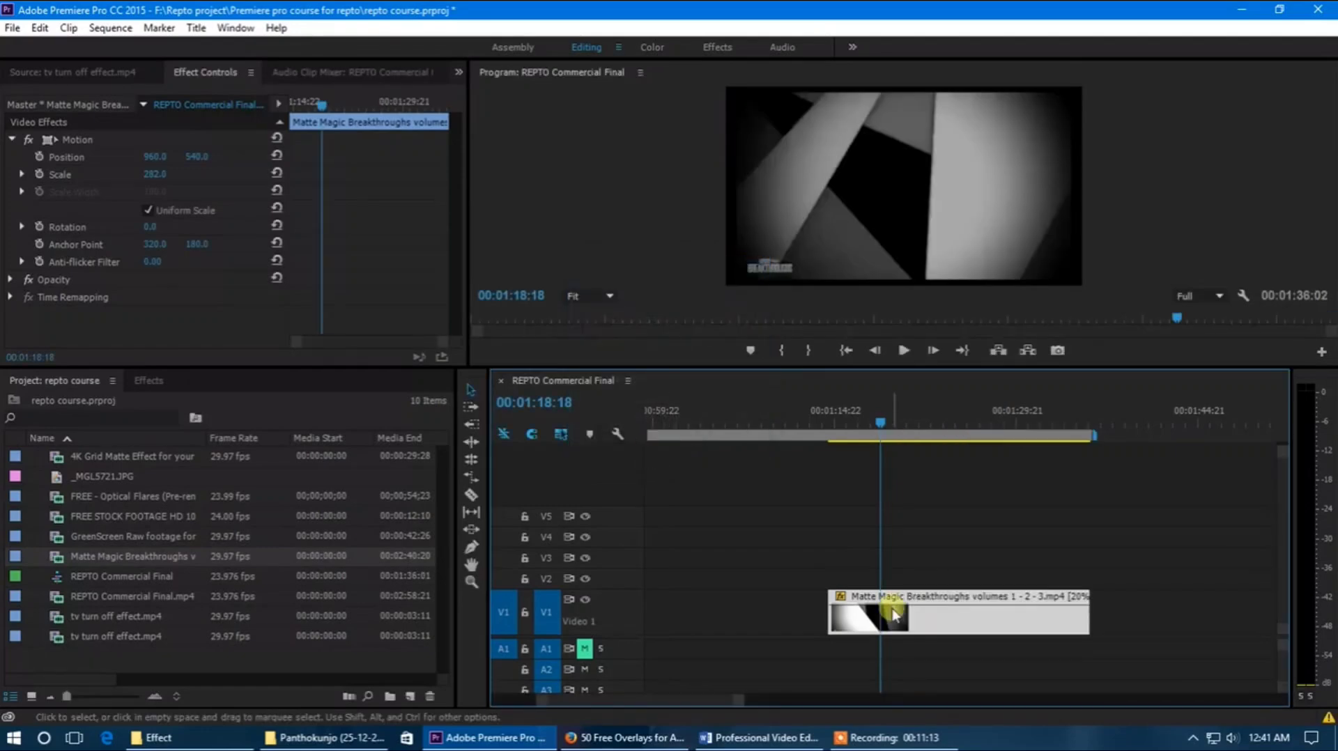
Step: Move the slowed matte clip to the start of the sequence on V1, directly beneath the REPTO commercial clip
alt+scroll(880, 427, down, 3)
drag(880, 426, 962, 448)
alt+scroll(949, 506, down, 2)
alt+scroll(944, 503, down, 2)
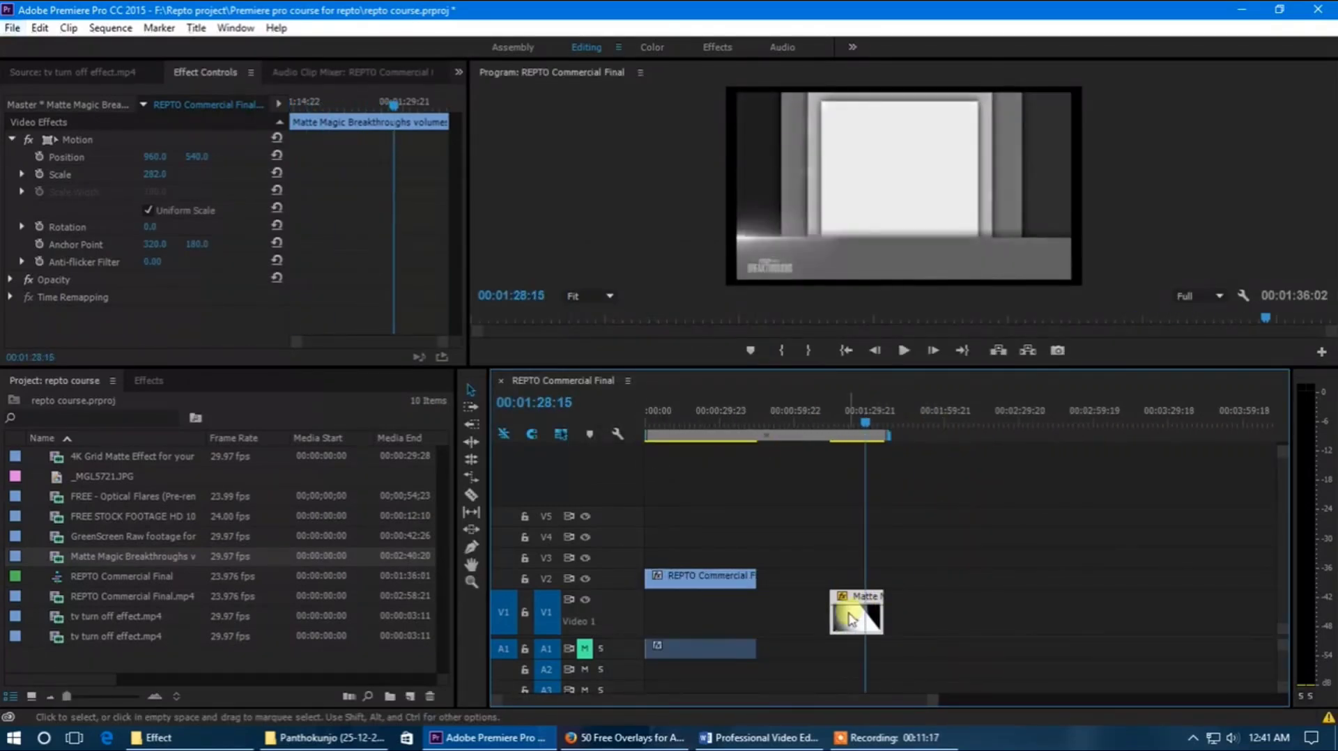
drag(858, 613, 648, 624)
drag(930, 701, 560, 704)
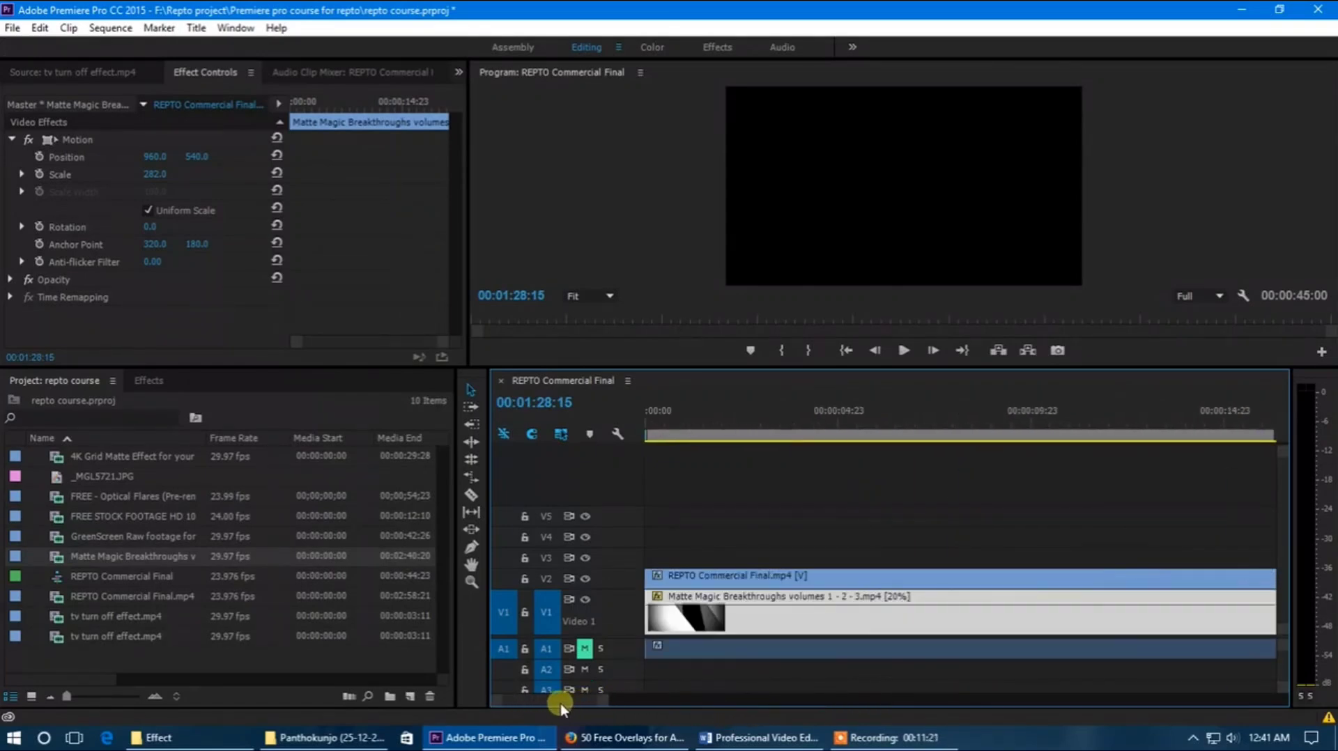
click(662, 418)
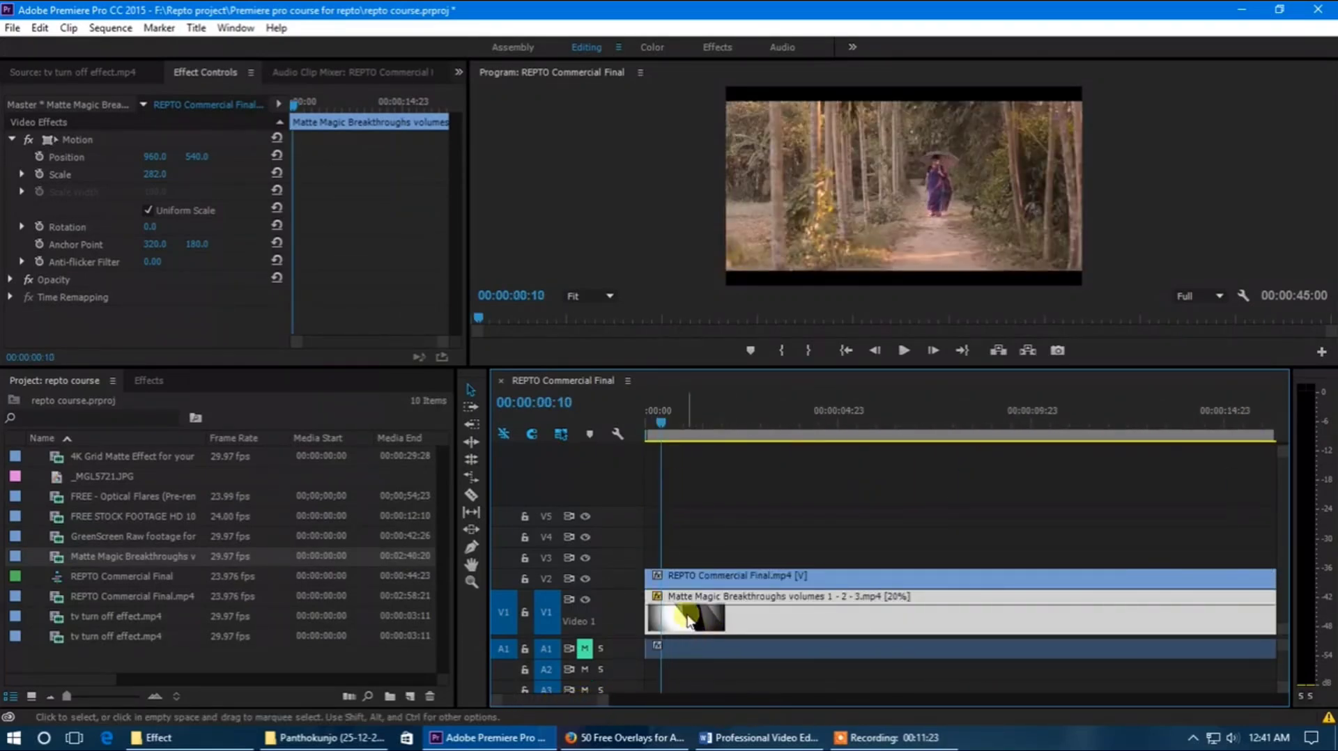
Step: Place the matte clip on V3 above the commercial to view it at the sequence start, and return it to V1
drag(687, 620, 657, 561)
drag(665, 416, 635, 467)
drag(680, 558, 682, 612)
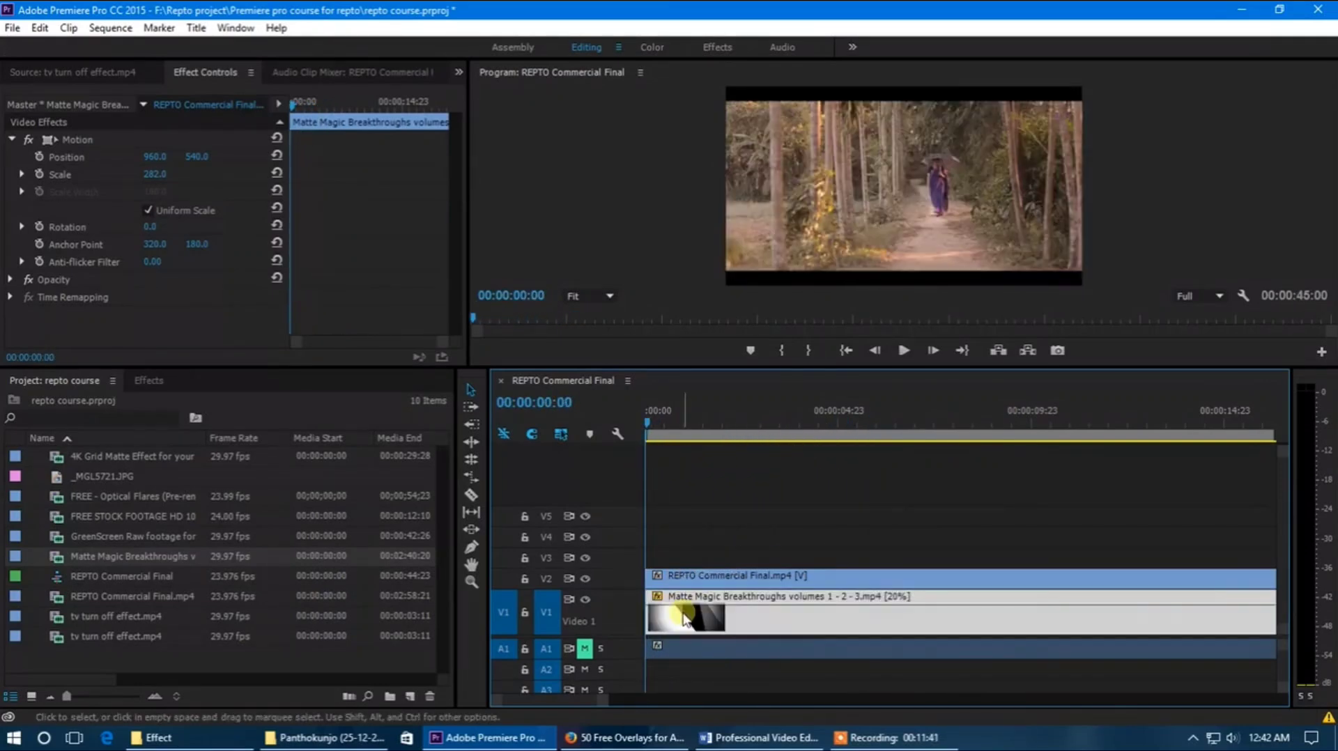
Step: Apply Track Matte Key to the Matte Magic Breakthroughs clip on V1, using Video 2 as the matte and compositing with Matte Luma
click(142, 388)
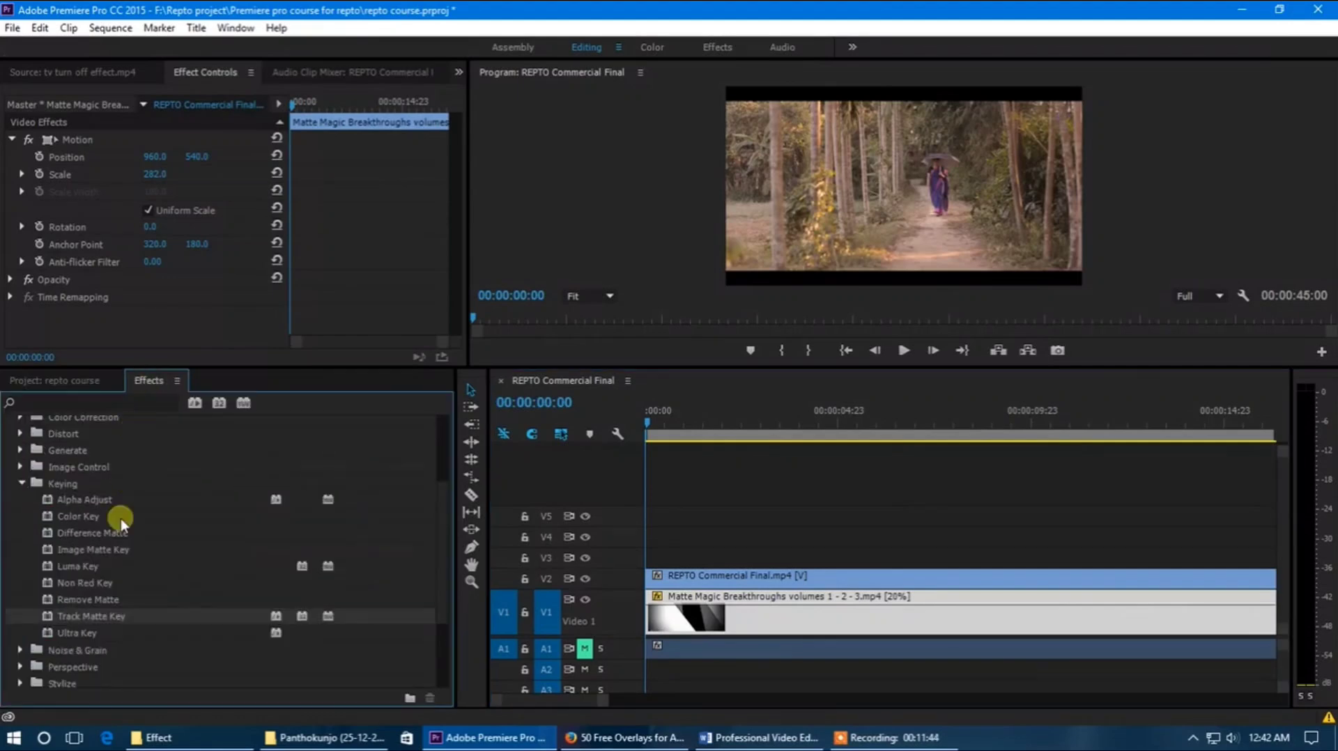
drag(286, 592, 690, 615)
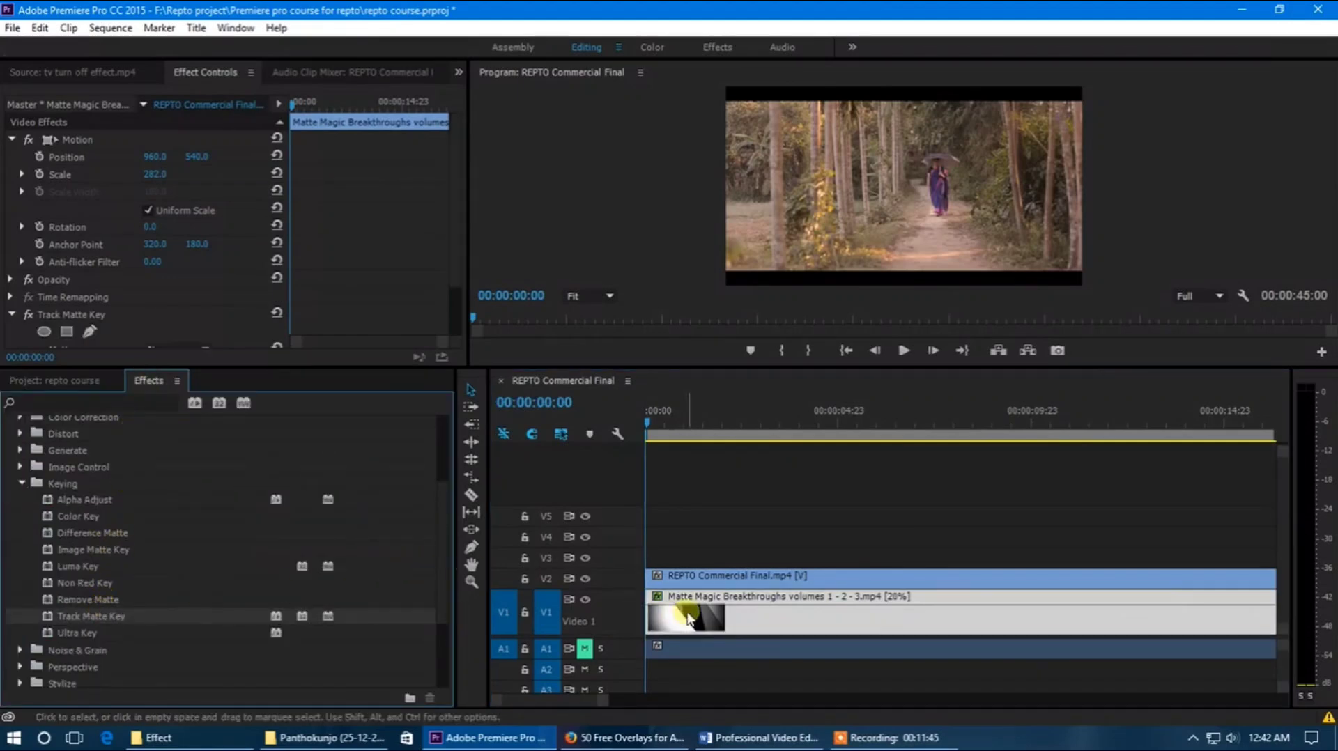
scroll(282, 302, down, 2)
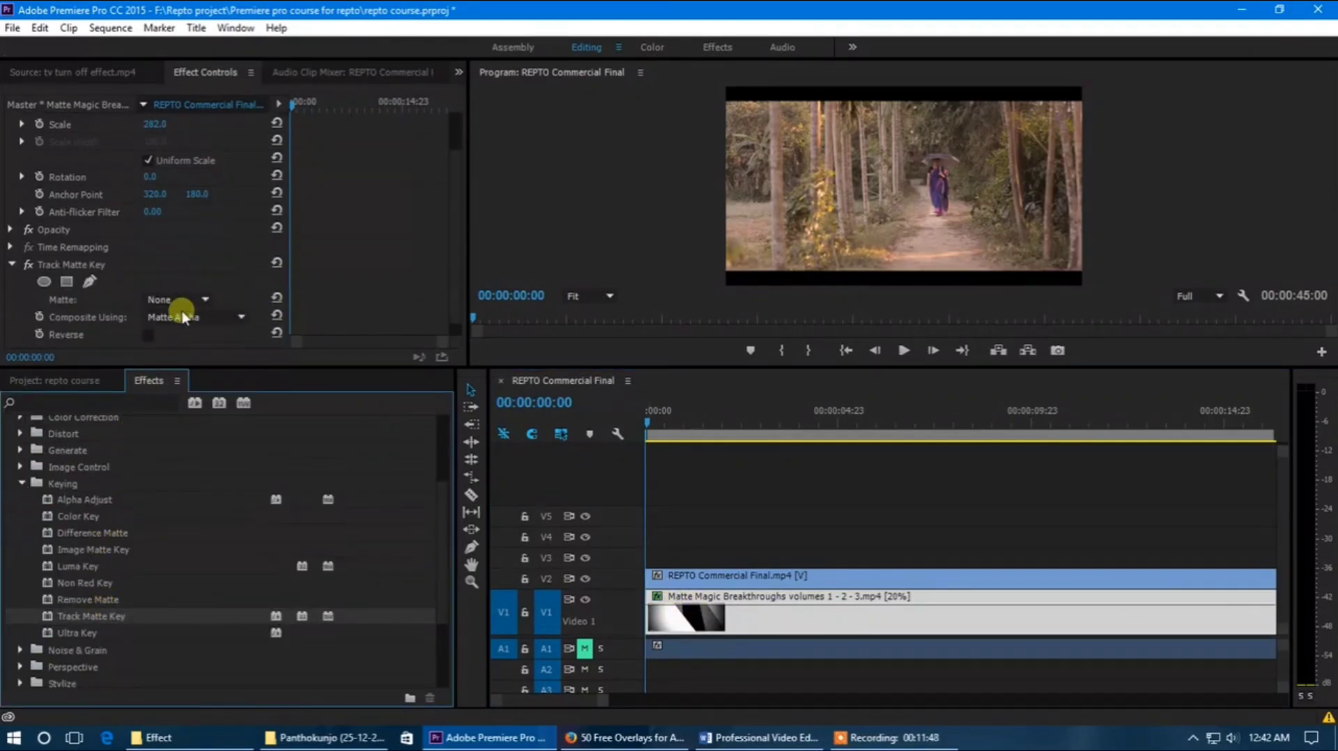
click(179, 299)
click(198, 399)
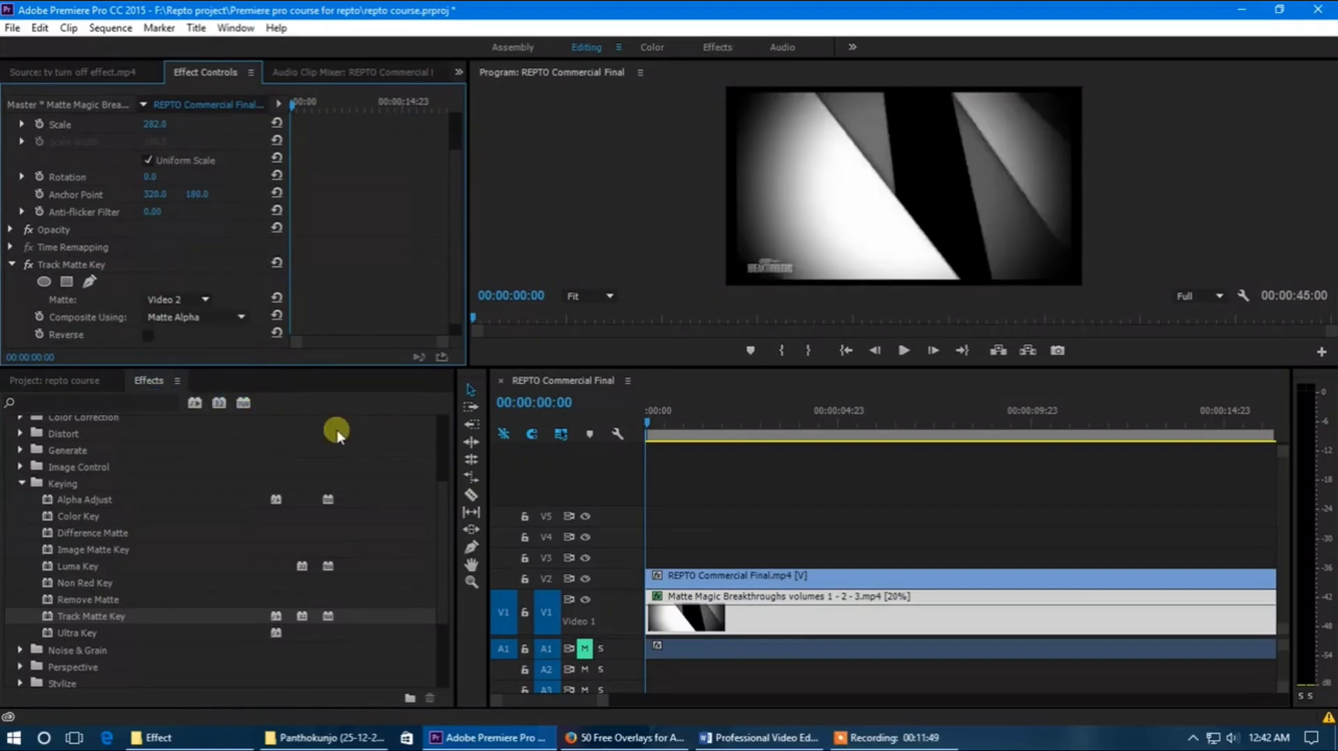
click(209, 317)
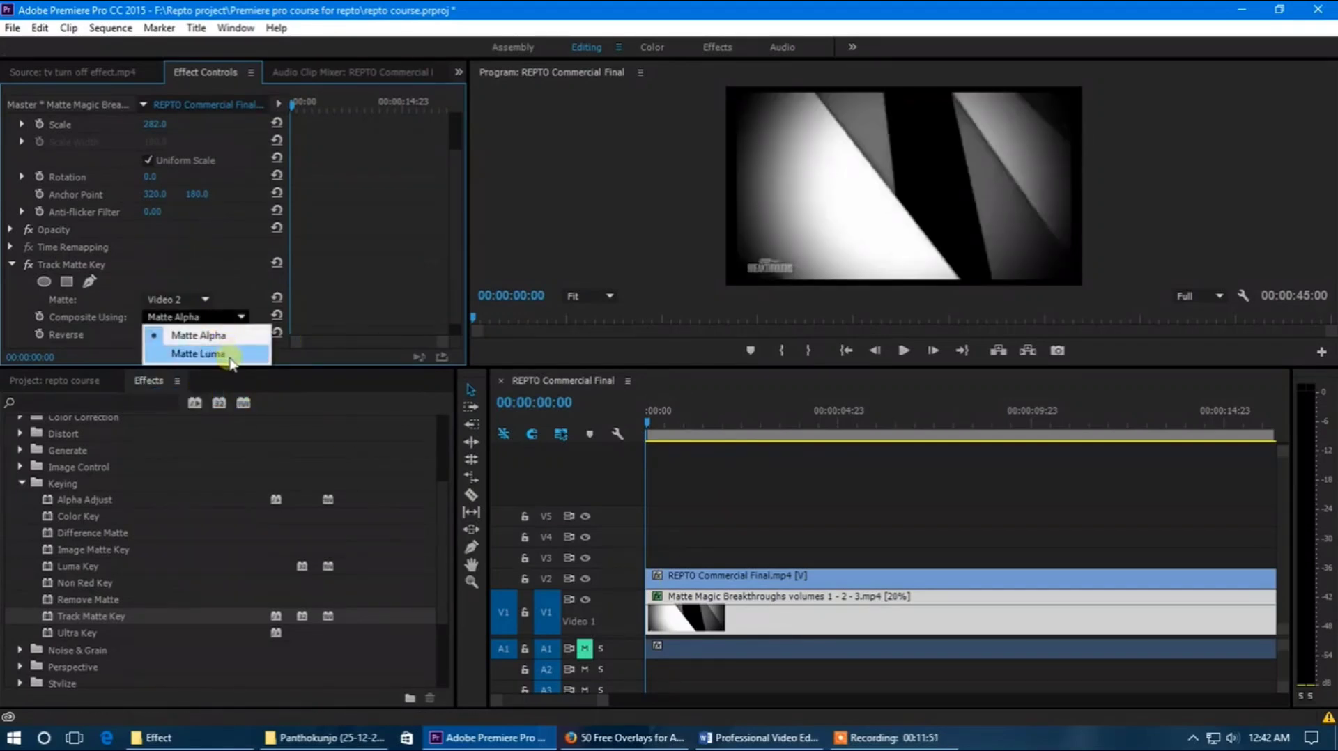
click(230, 354)
Step: Play the sequence from the start to preview the luma matte composite, stopping at 00:00:17:10
click(641, 420)
key(space)
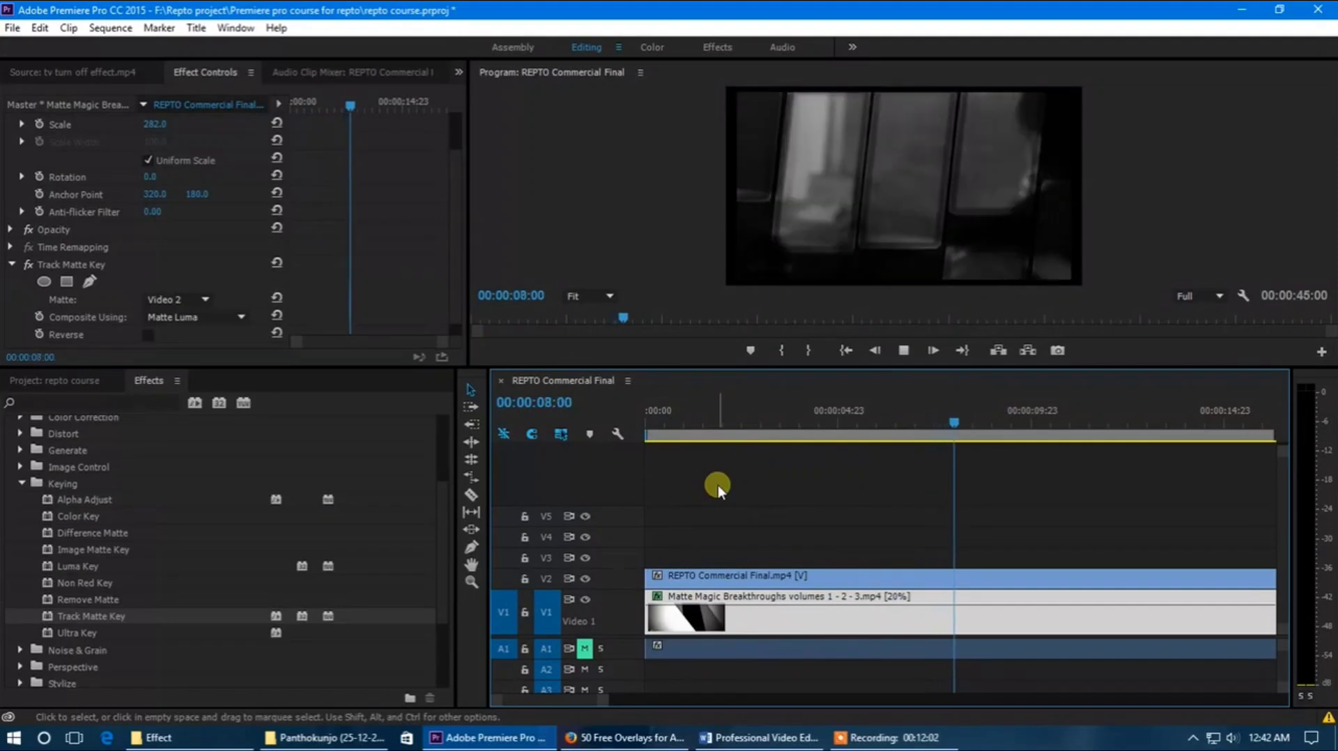
key(minus)
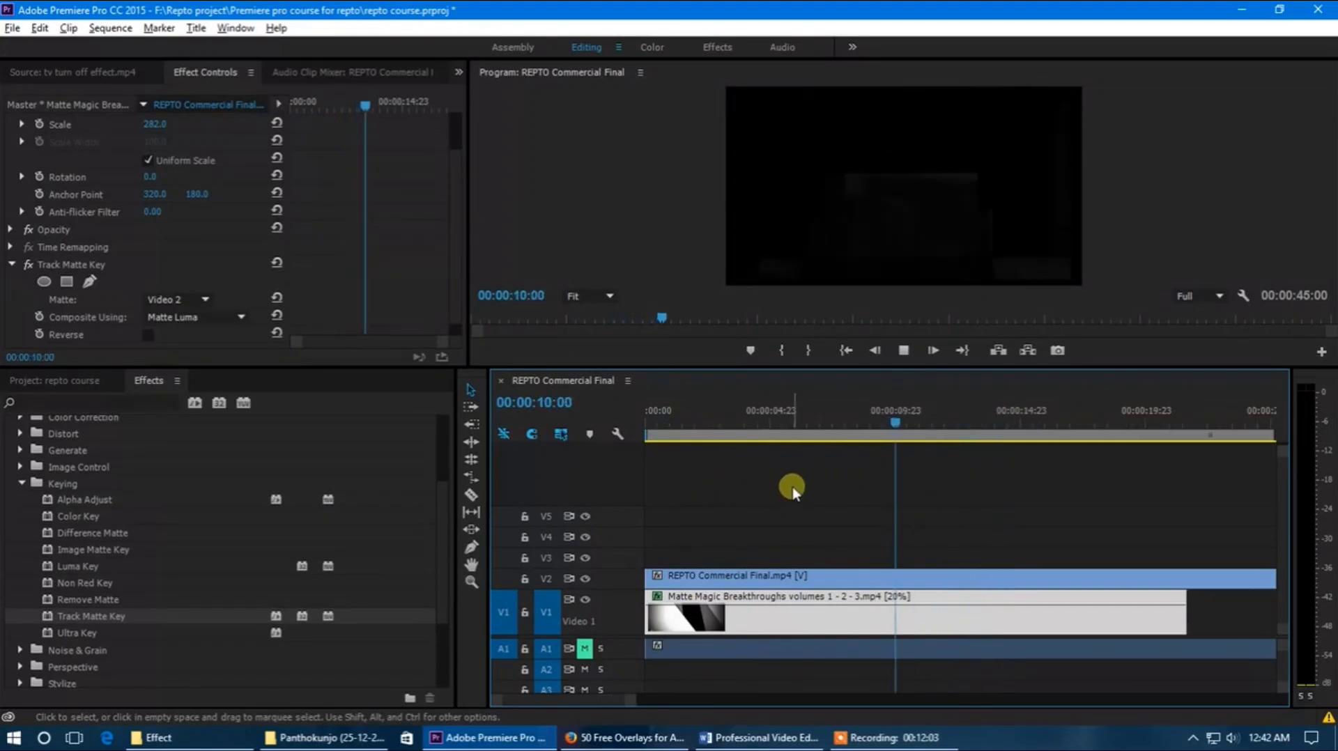
key(minus)
key(minus)
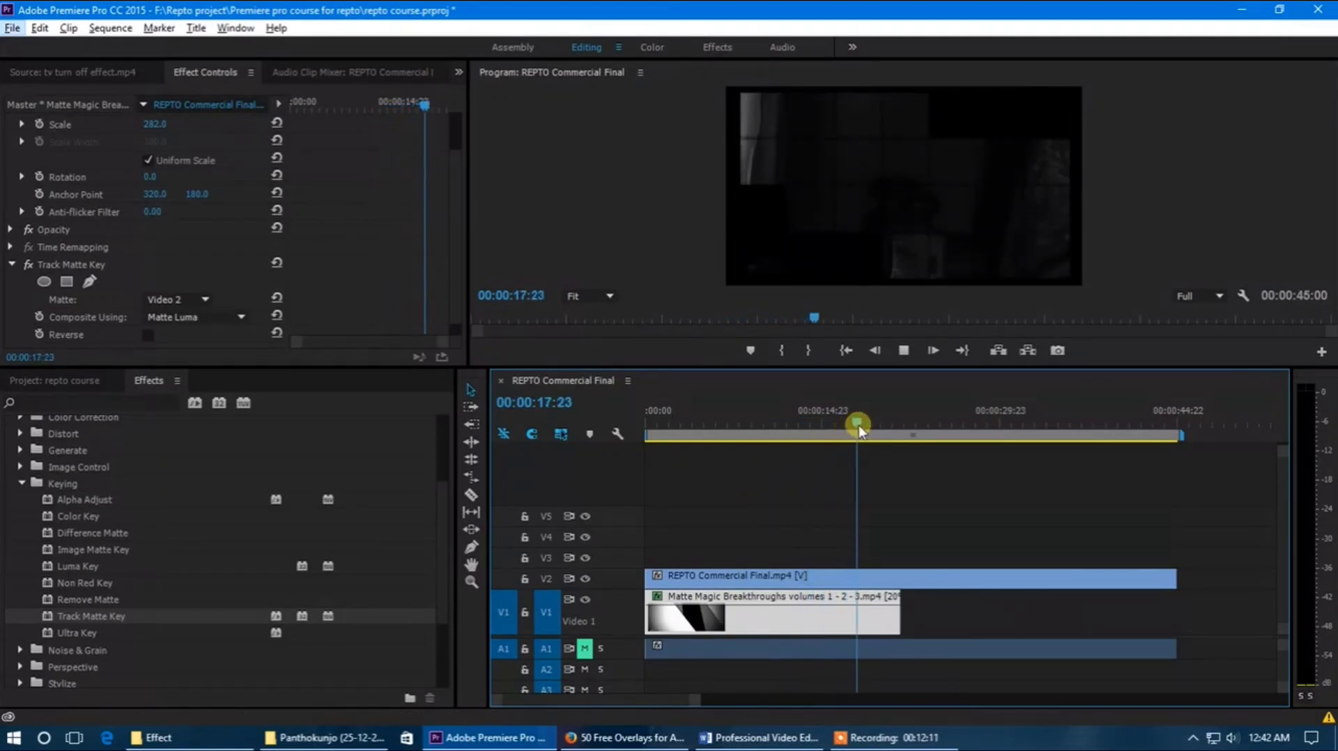
click(852, 424)
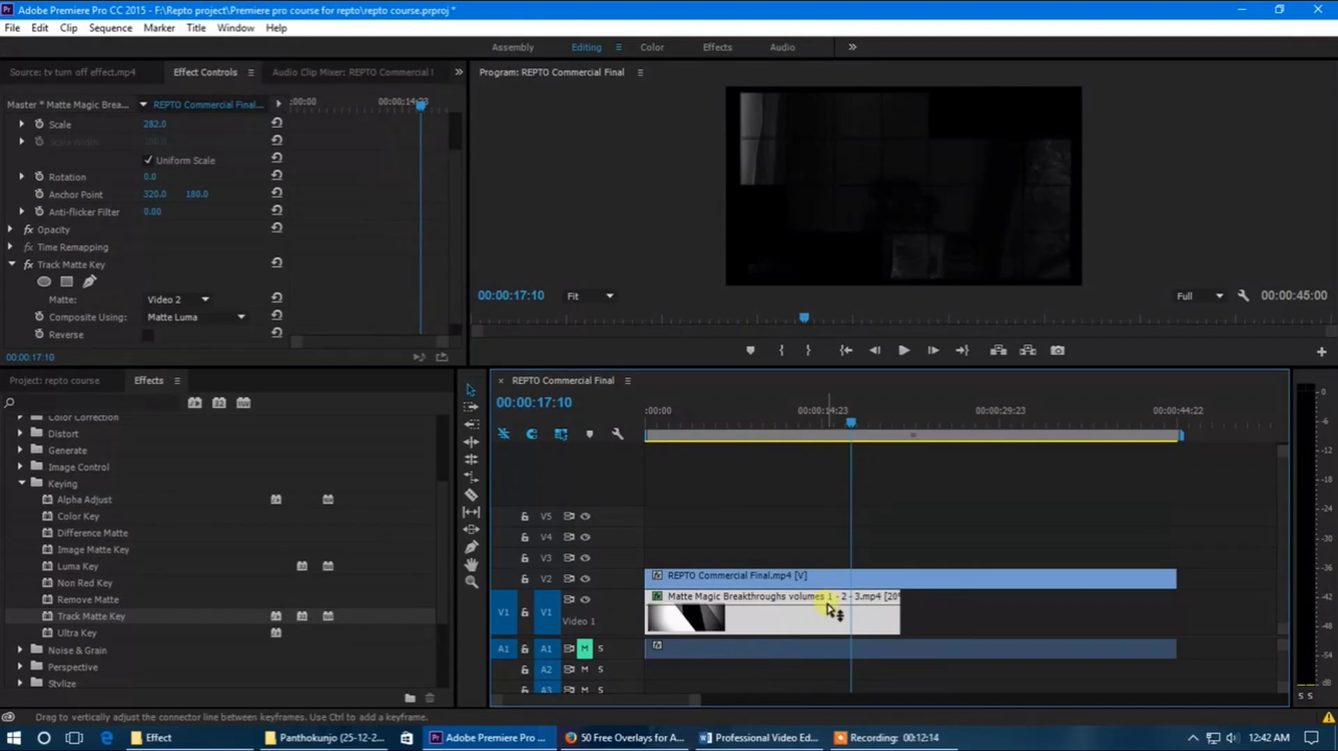
Step: Delete the matte clip on V1 and the REPTO commercial clip on V2 to empty the sequence
key(Delete)
click(816, 585)
key(Delete)
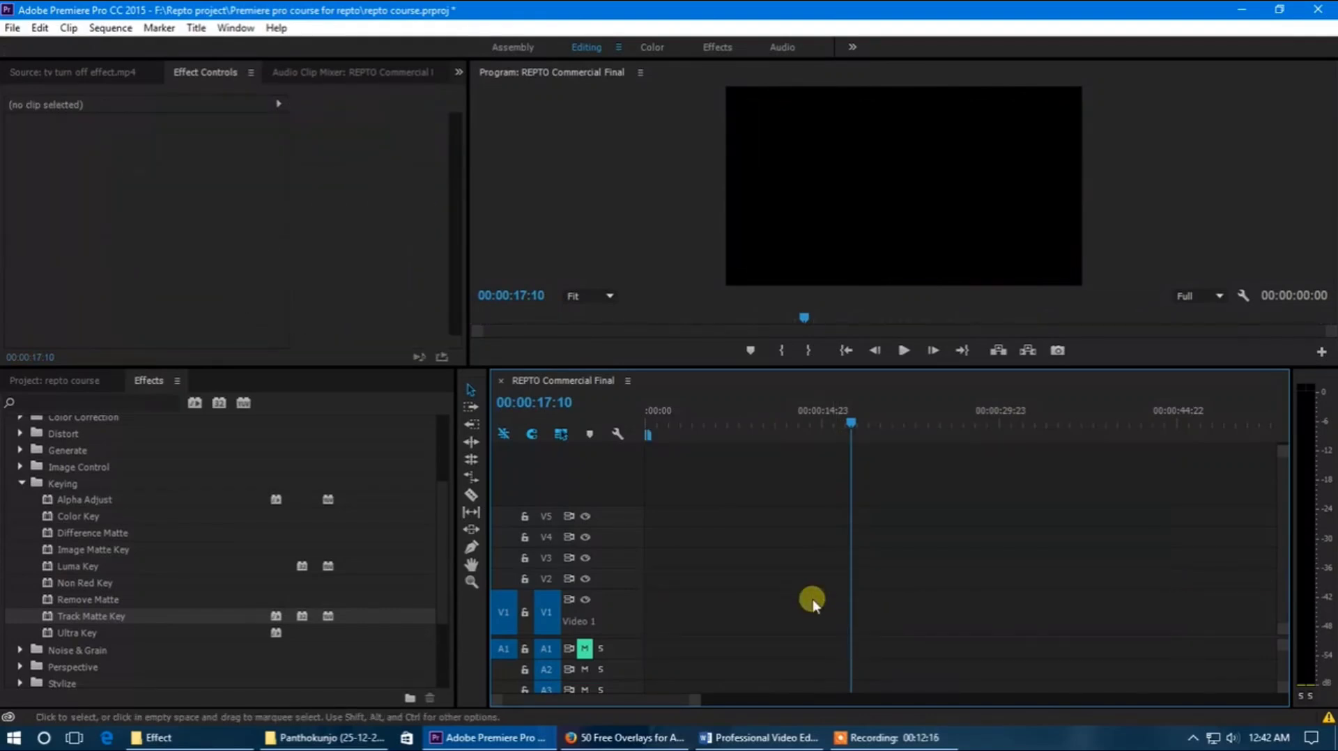
click(880, 740)
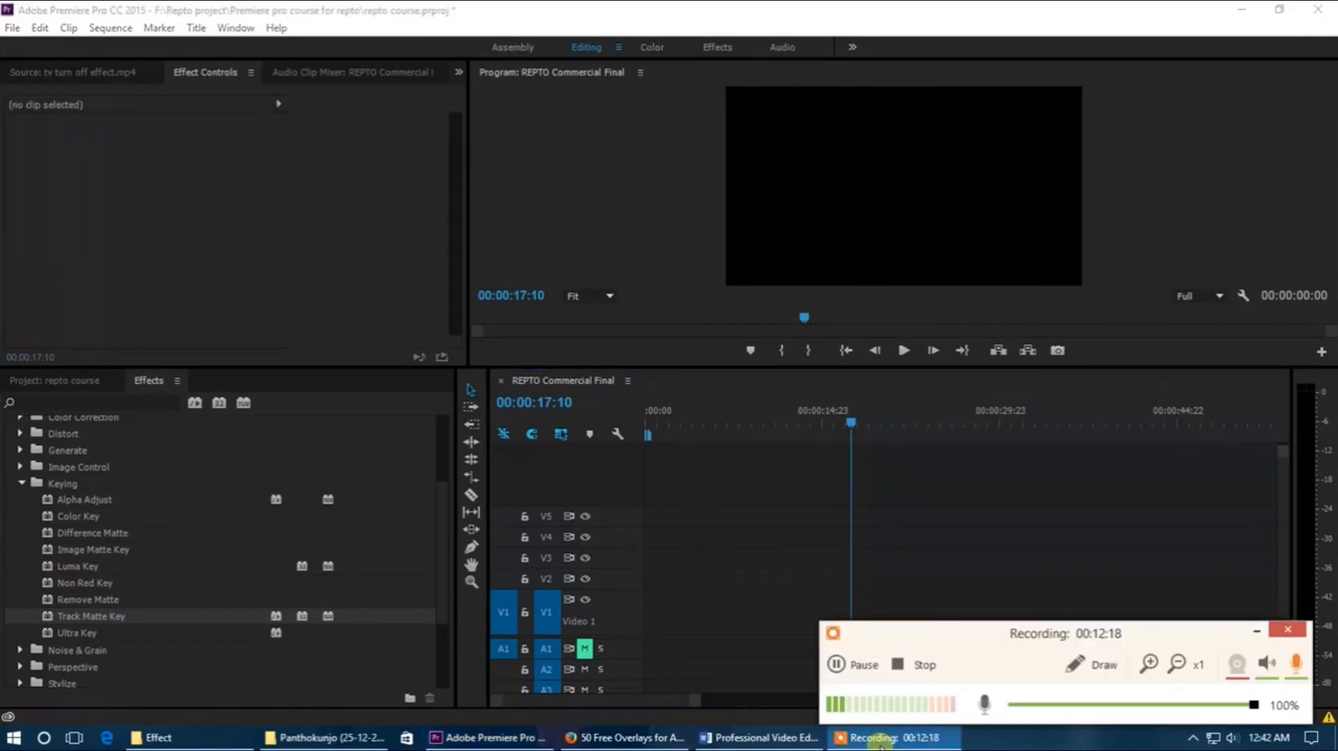
mouse_move(937, 631)
mouse_down()
mouse_move(907, 623)
mouse_move(917, 633)
mouse_up()
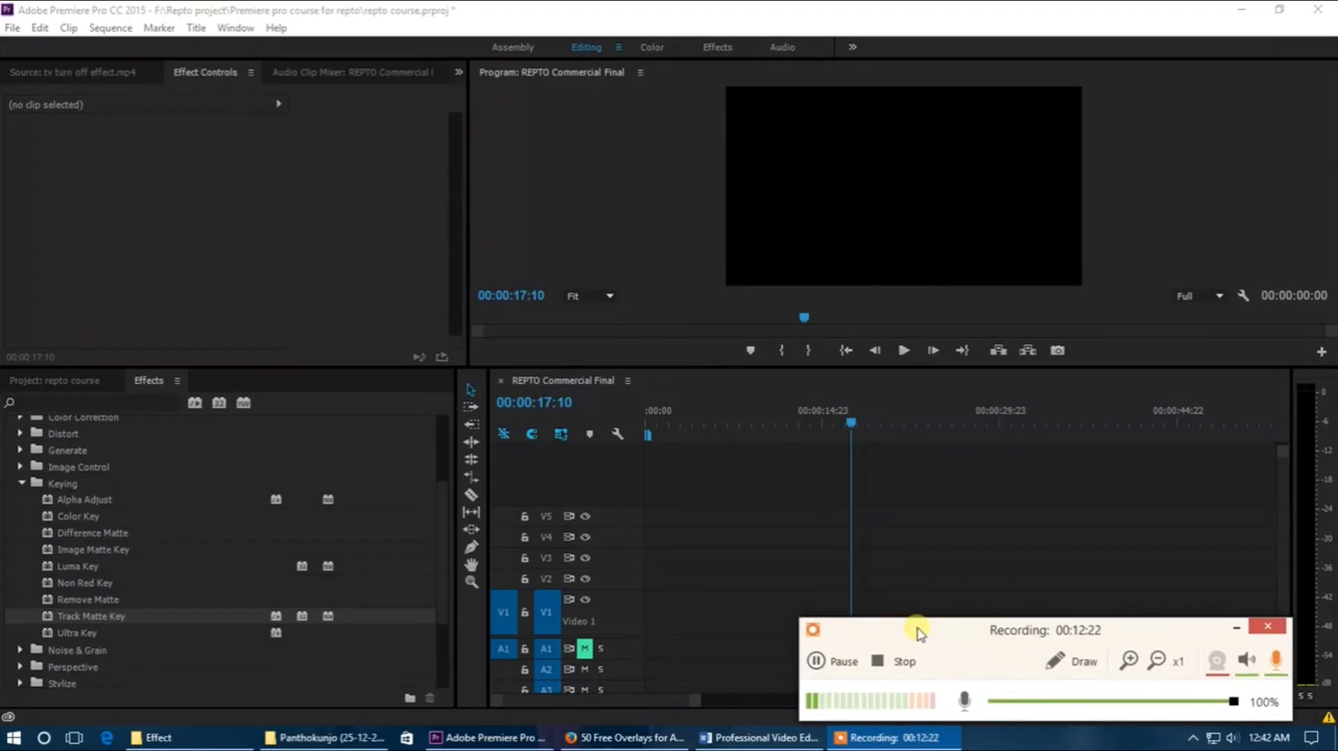